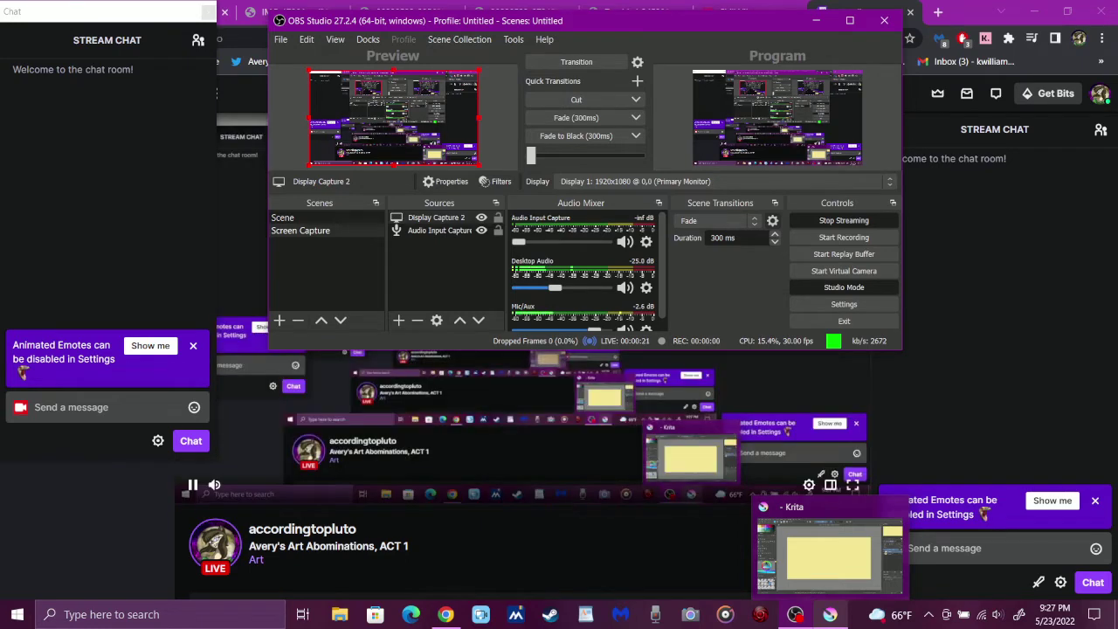
# Check the live stream on its Twitch page and return to the blank yellow canvas in Krita
pyautogui.click(828, 551)
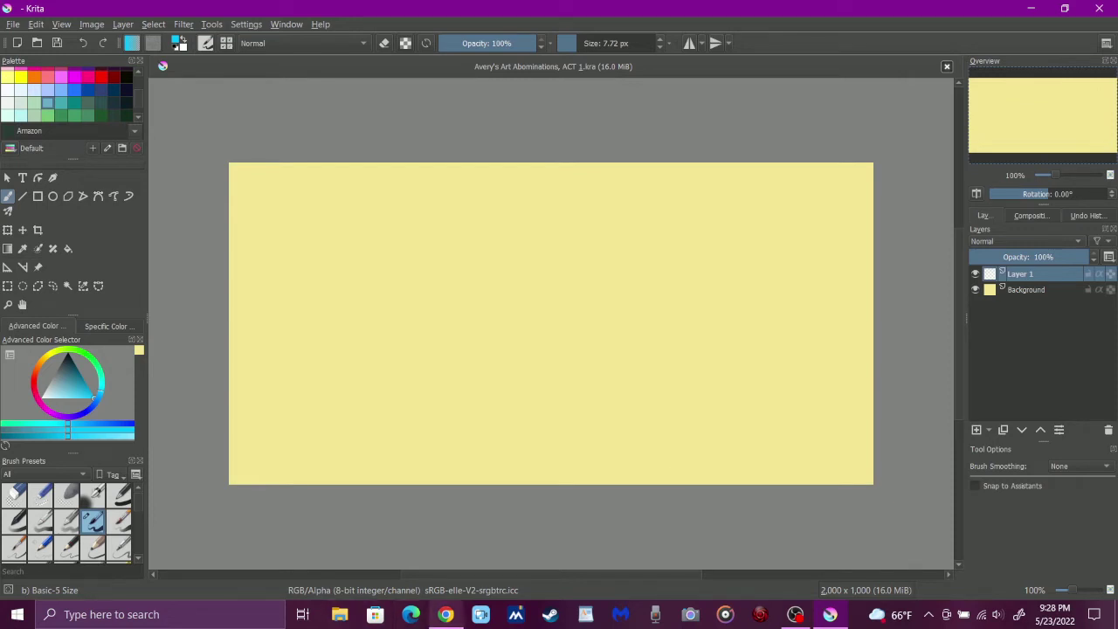
pyautogui.click(445, 615)
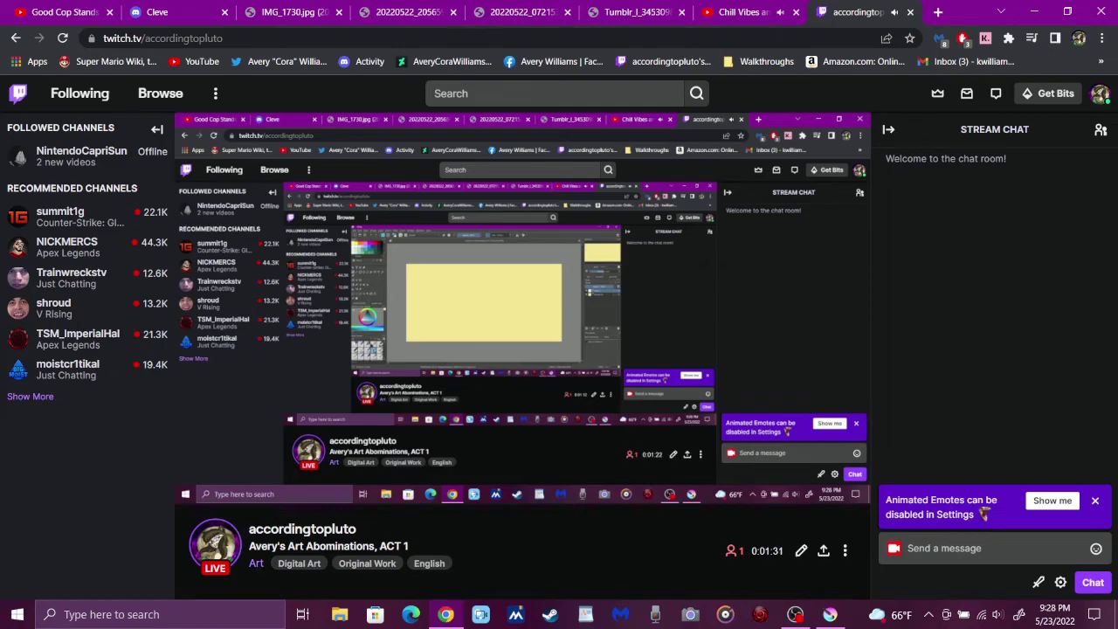
pyautogui.hotkey('alt', 'Tab')
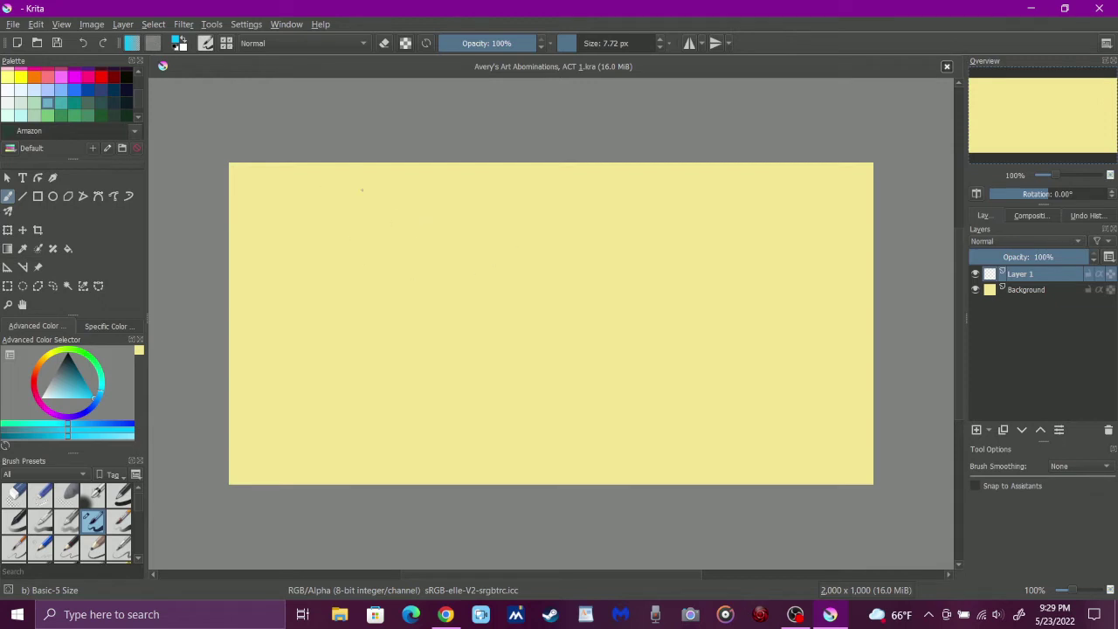
# Sketch the first figure's rounded head and short neck in light blue on the upper part of Layer 1
pyautogui.moveTo(361, 182)
pyautogui.mouseDown()
pyautogui.moveTo(348, 195)
pyautogui.moveTo(360, 233)
pyautogui.moveTo(391, 209)
pyautogui.moveTo(367, 182)
pyautogui.mouseUp()
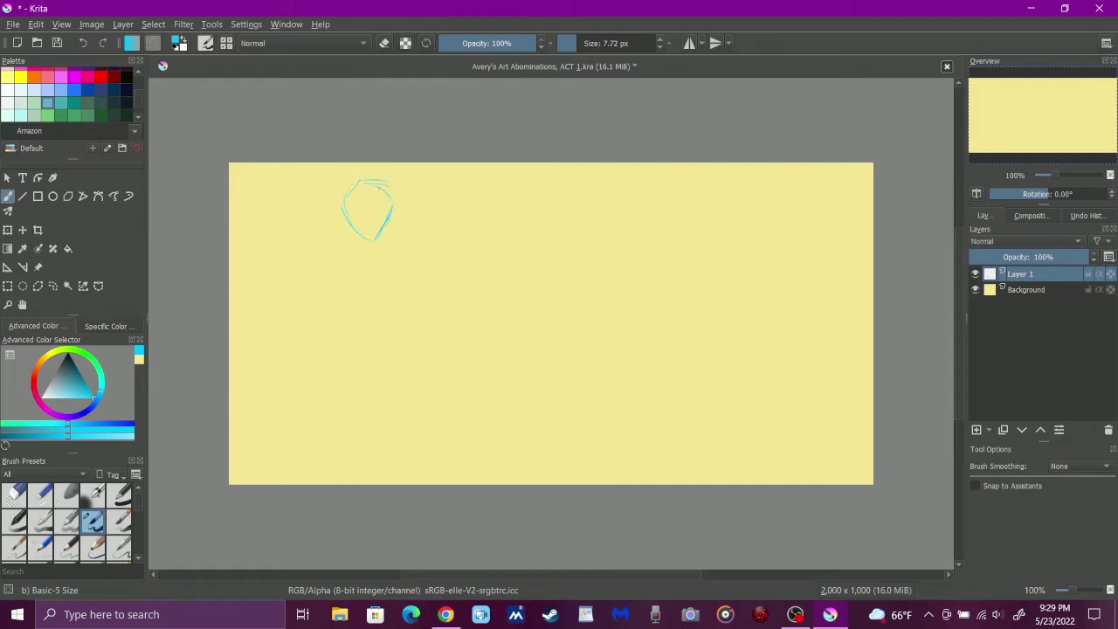
pyautogui.moveTo(395, 199); pyautogui.dragTo(386, 185)
pyautogui.moveTo(373, 229); pyautogui.dragTo(370, 251)
pyautogui.moveTo(370, 253); pyautogui.dragTo(388, 252)
# Sketch the figure's chest, waist and tapered hips below the neck
pyautogui.moveTo(356, 267); pyautogui.dragTo(376, 310)
pyautogui.moveTo(367, 307); pyautogui.dragTo(387, 313)
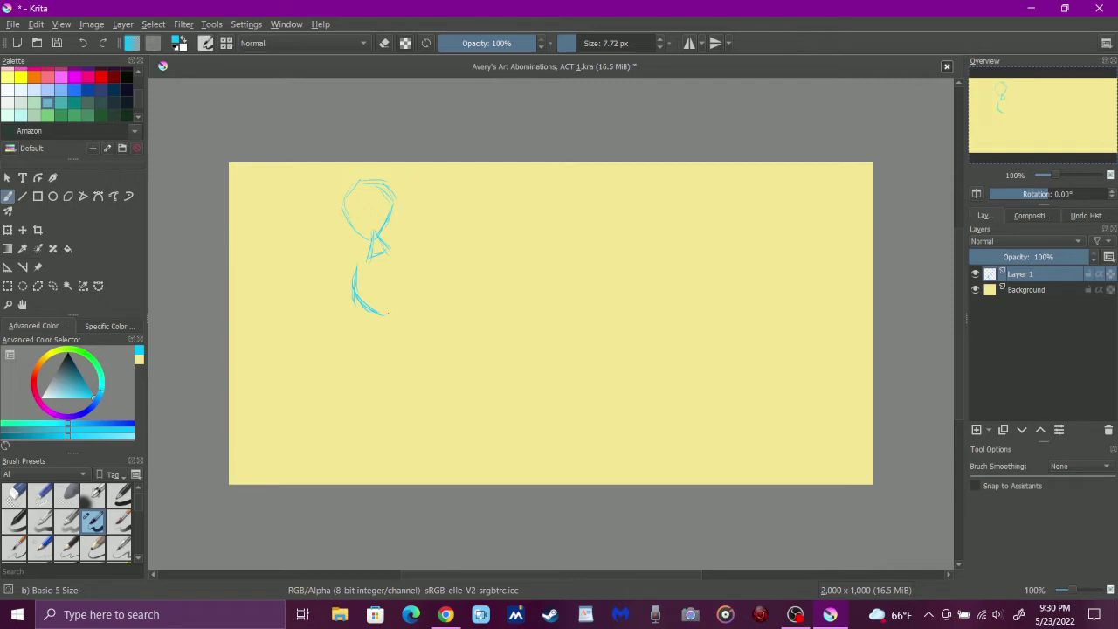
pyautogui.moveTo(415, 262)
pyautogui.mouseDown()
pyautogui.moveTo(377, 314)
pyautogui.moveTo(407, 346)
pyautogui.mouseUp()
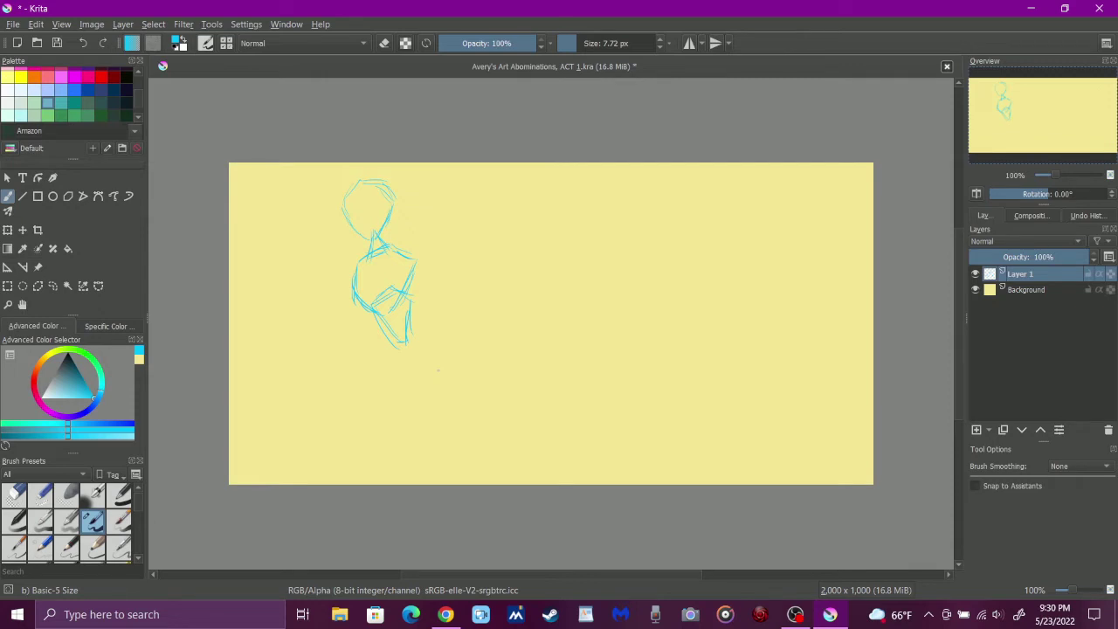
# Sketch both legs in a wide striding stance, from the thighs down to triangular feet
pyautogui.moveTo(385, 322); pyautogui.dragTo(357, 381)
pyautogui.moveTo(411, 334)
pyautogui.mouseDown()
pyautogui.moveTo(434, 390)
pyautogui.moveTo(396, 332)
pyautogui.moveTo(426, 335)
pyautogui.mouseUp()
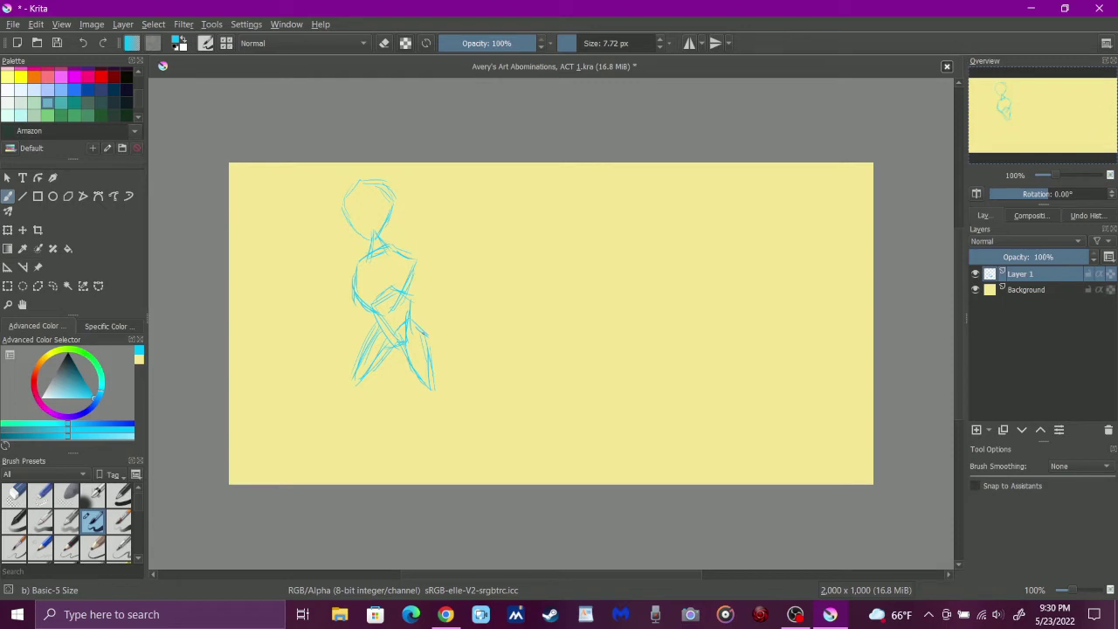
pyautogui.moveTo(430, 378); pyautogui.dragTo(477, 419)
pyautogui.moveTo(417, 381); pyautogui.dragTo(486, 455)
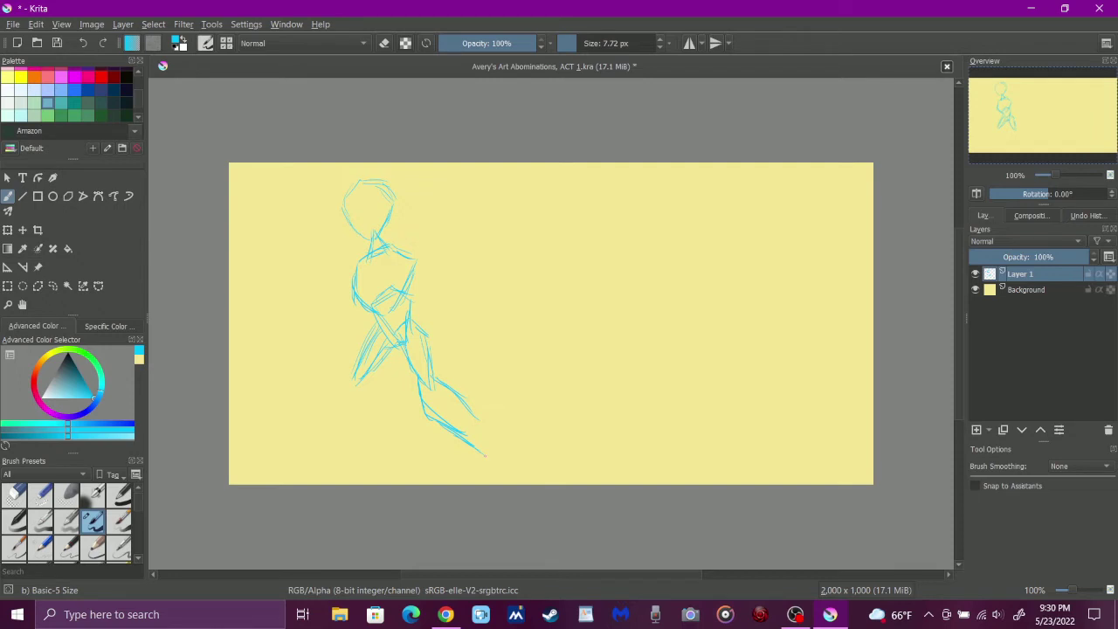
pyautogui.moveTo(378, 378); pyautogui.dragTo(384, 454)
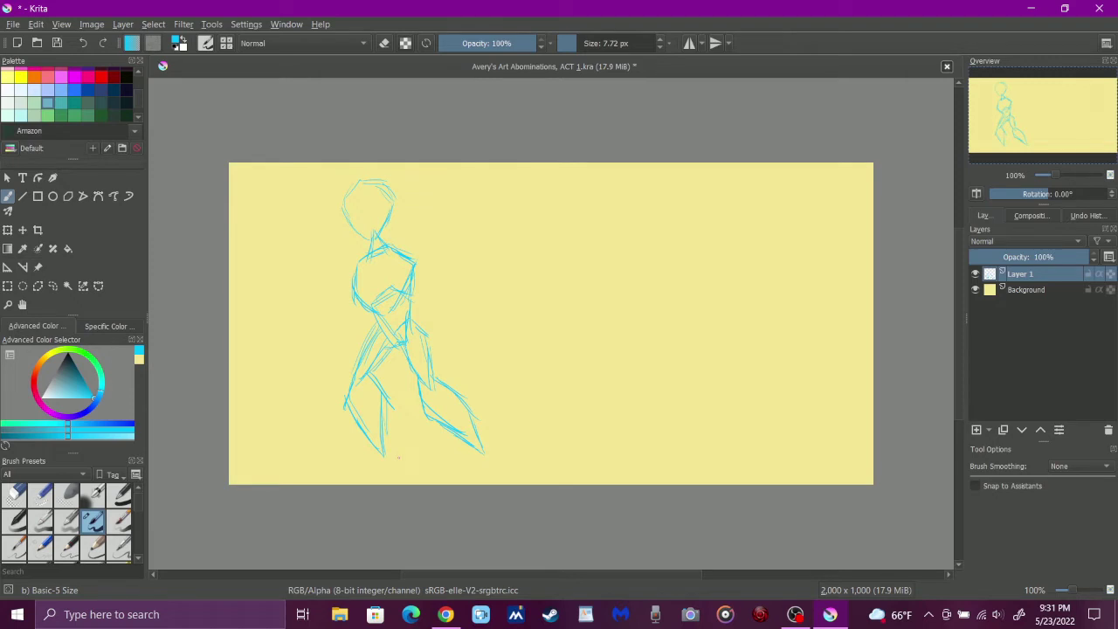
pyautogui.moveTo(384, 450); pyautogui.dragTo(402, 467)
pyautogui.moveTo(463, 446); pyautogui.dragTo(509, 463)
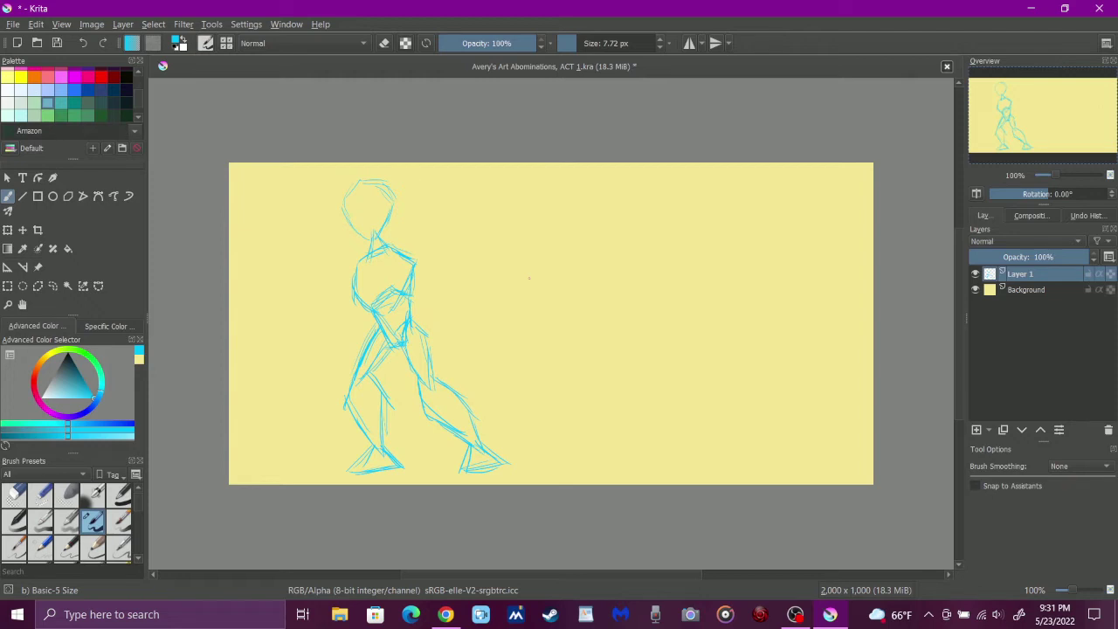
# Add a pointed hairline, a tall spiked collar and spikes at the figure's first ankle
pyautogui.moveTo(390, 187); pyautogui.dragTo(347, 229)
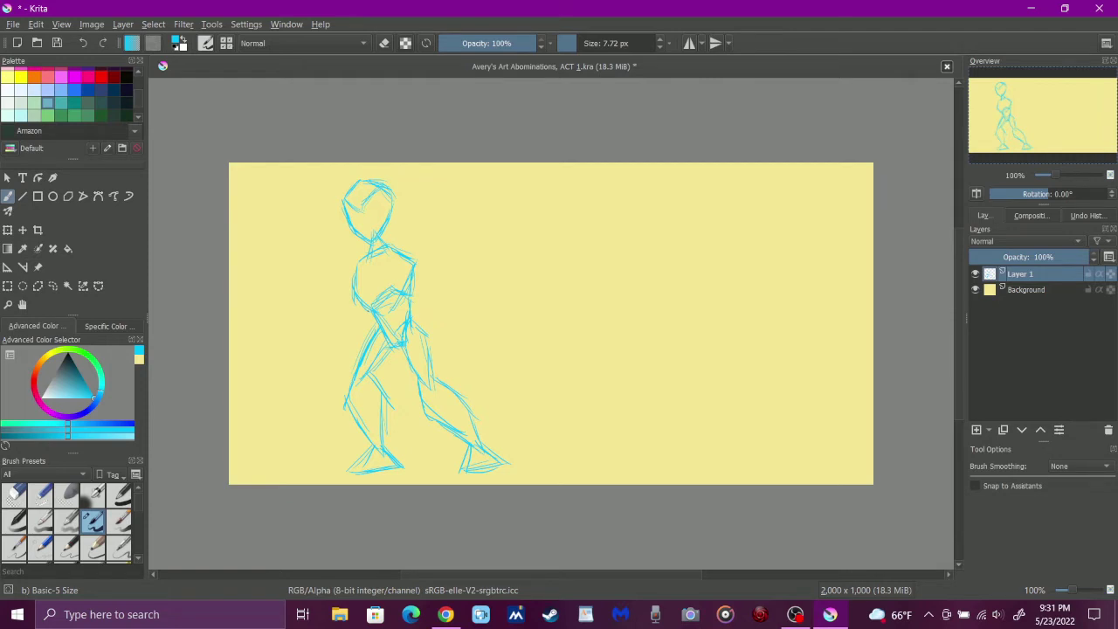
pyautogui.moveTo(342, 240); pyautogui.dragTo(407, 221)
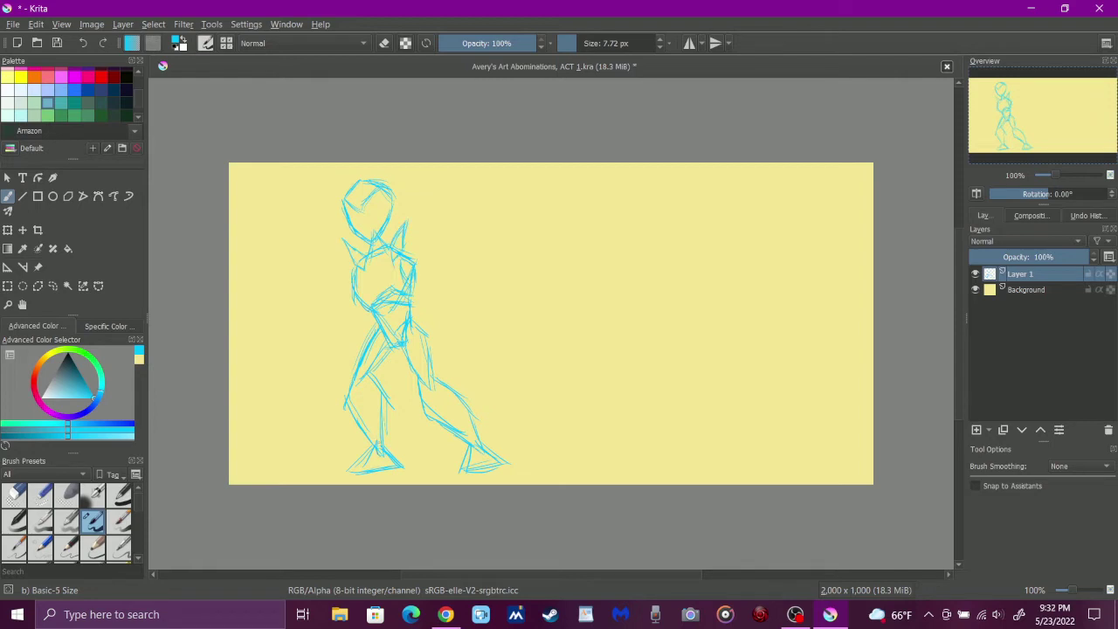
pyautogui.moveTo(379, 448); pyautogui.dragTo(408, 439)
# Sketch both bent arms held out in a shrug with open hands, and add spikes at the other ankle
pyautogui.moveTo(284, 300); pyautogui.dragTo(353, 274)
pyautogui.moveTo(259, 289); pyautogui.dragTo(287, 288)
pyautogui.moveTo(445, 449); pyautogui.dragTo(500, 436)
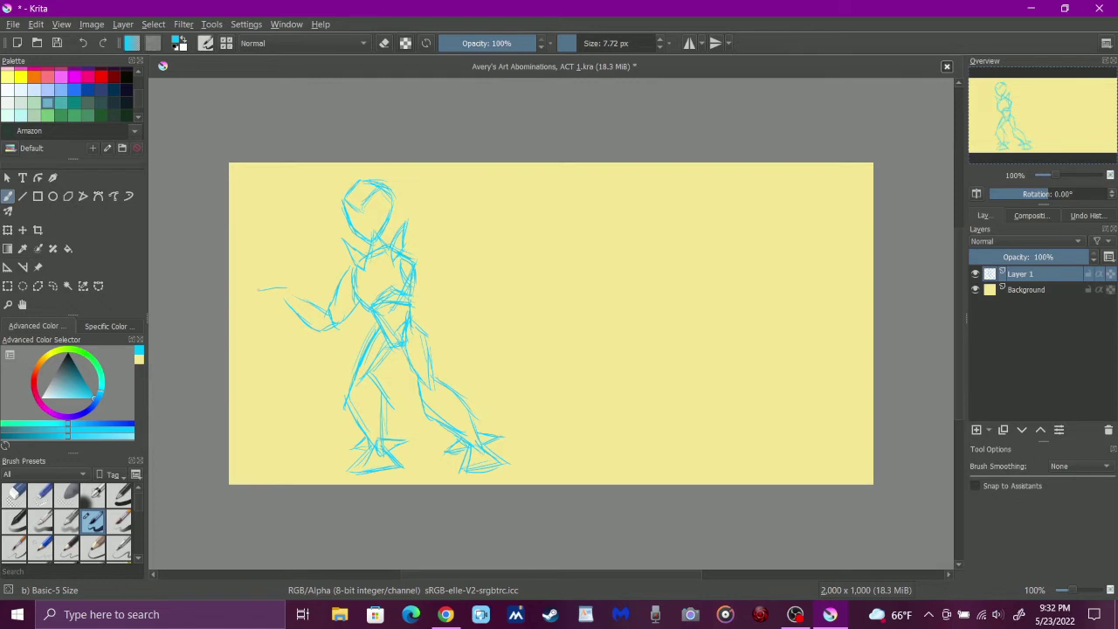
pyautogui.moveTo(412, 313); pyautogui.dragTo(522, 239)
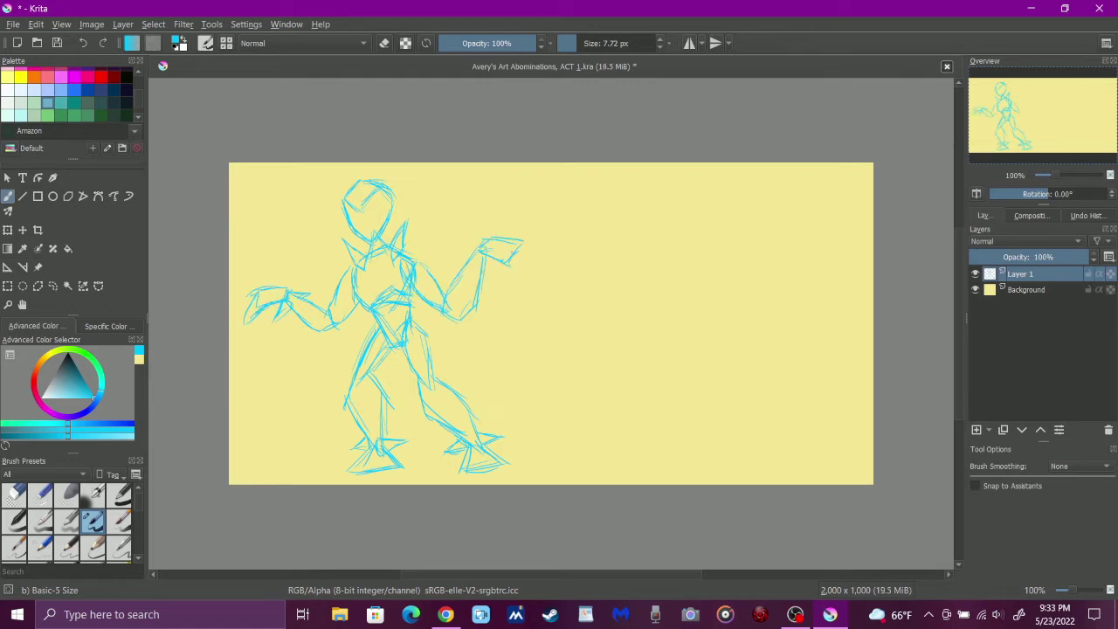
pyautogui.moveTo(512, 240); pyautogui.dragTo(532, 274)
# Draw two curved horns on the head and reinforce the outlines of both arms
pyautogui.moveTo(333, 169); pyautogui.dragTo(349, 207)
pyautogui.moveTo(486, 253); pyautogui.dragTo(468, 297)
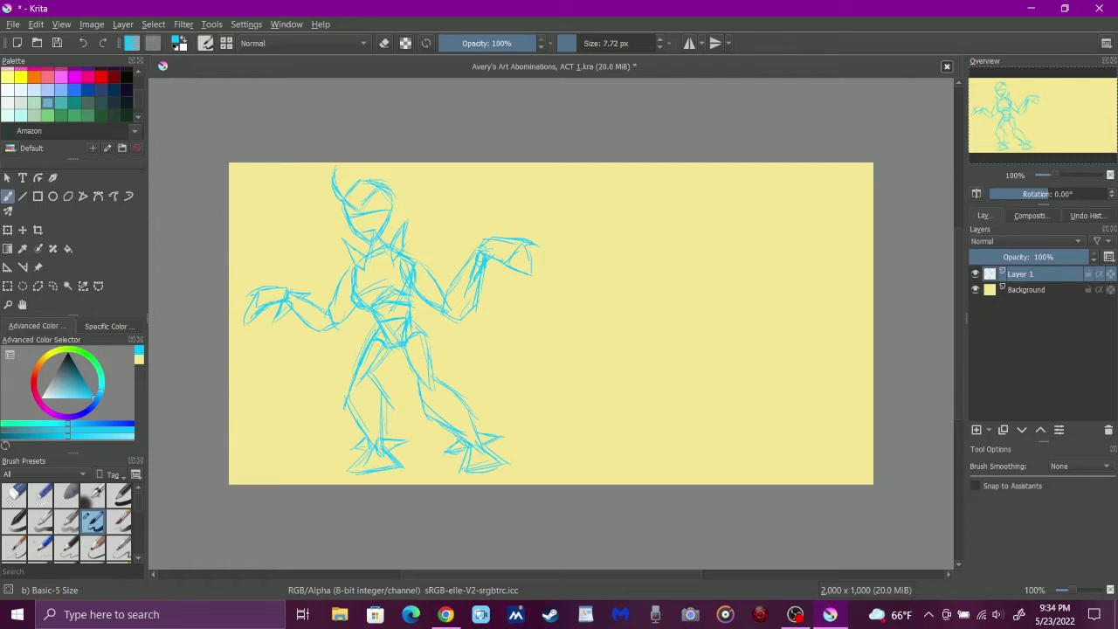
pyautogui.moveTo(351, 264); pyautogui.dragTo(313, 333)
pyautogui.moveTo(374, 168); pyautogui.dragTo(343, 208)
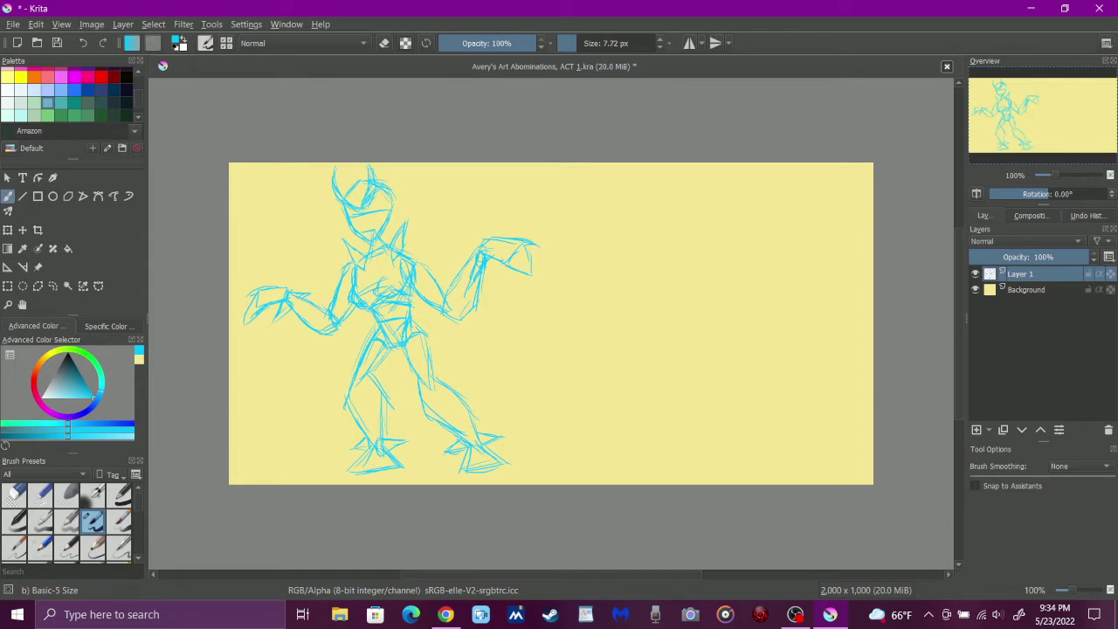
# Add chest details, strengthen the upper arm and define the fingers of both outstretched hands
pyautogui.moveTo(373, 285); pyautogui.dragTo(387, 298)
pyautogui.moveTo(405, 253); pyautogui.dragTo(441, 285)
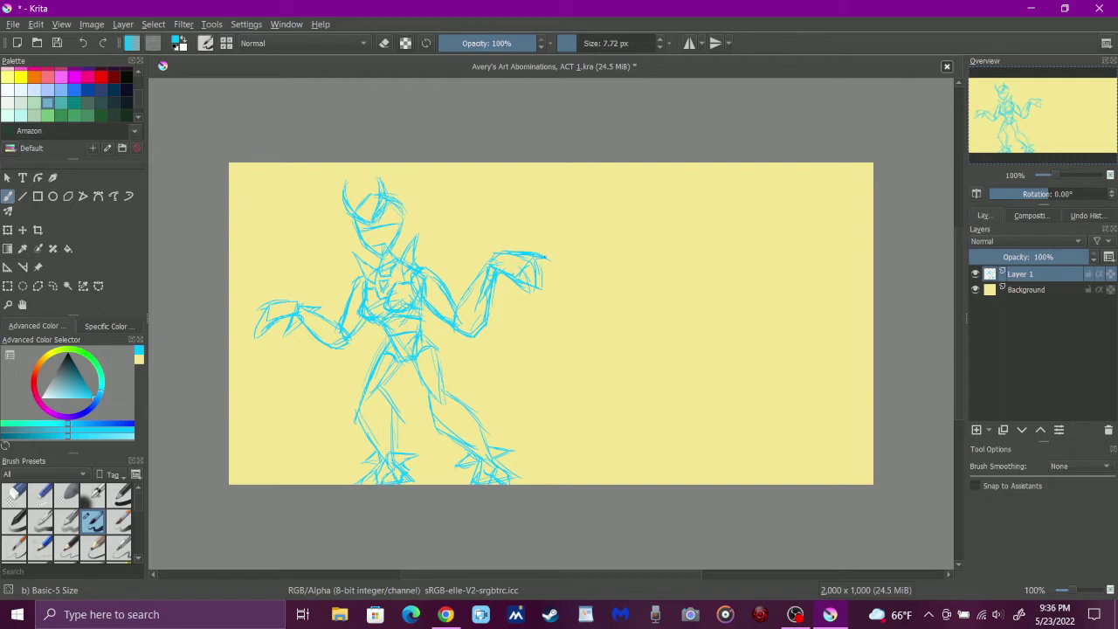
pyautogui.moveTo(525, 293); pyautogui.dragTo(548, 258)
pyautogui.moveTo(290, 306); pyautogui.dragTo(257, 341)
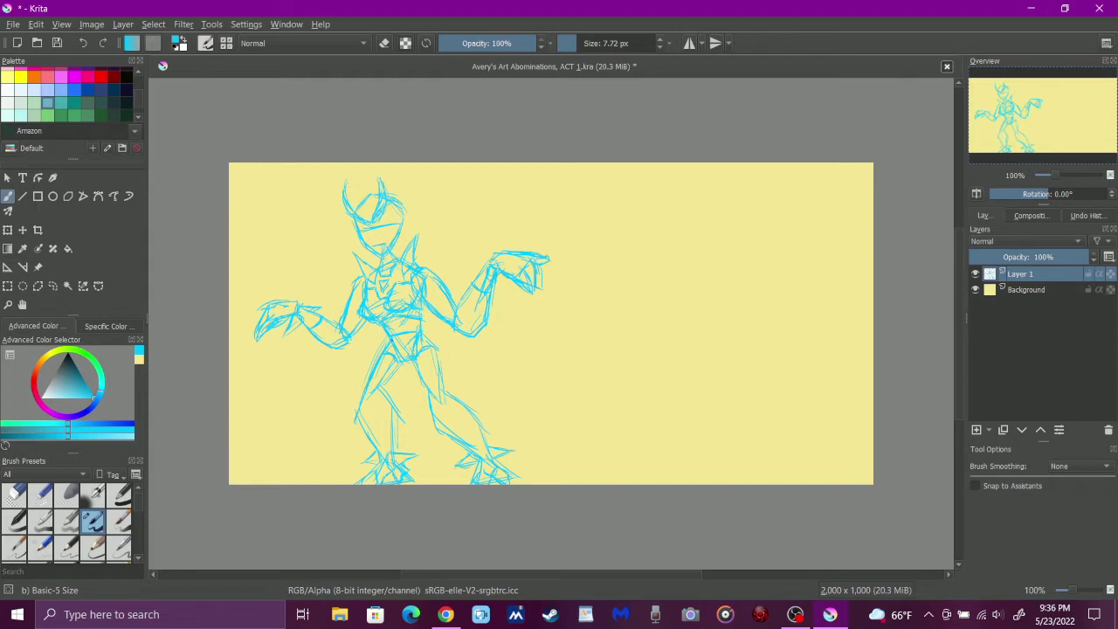
# Detail the horned figure's face with narrowed eyes, a fanged mouth, ears and spiky hair tufts
pyautogui.scroll(5, 379, 206)
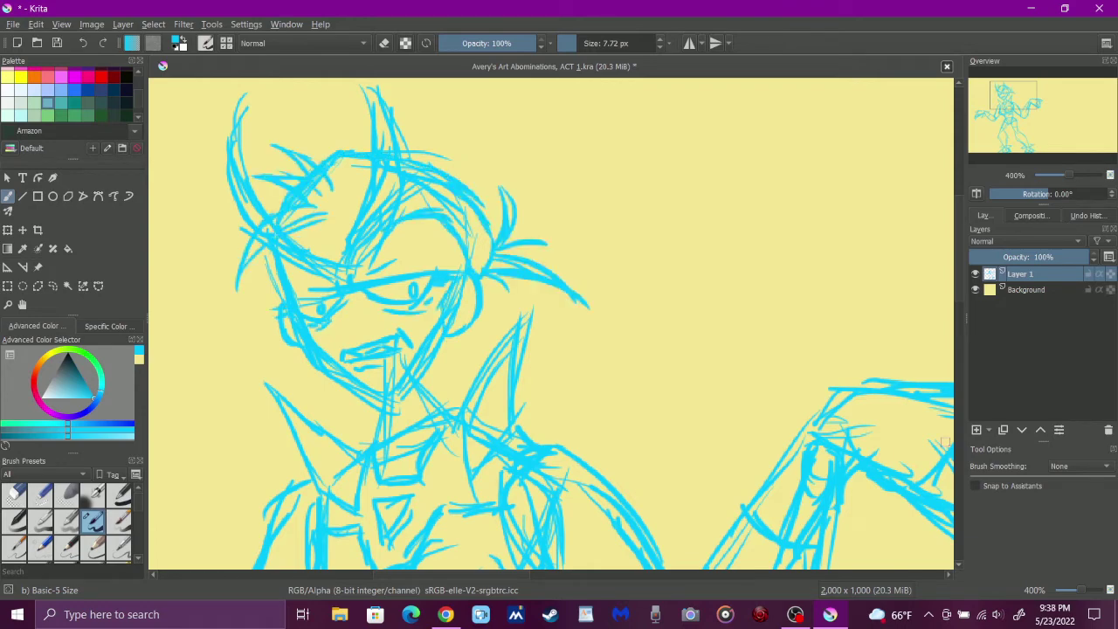
pyautogui.press('1')
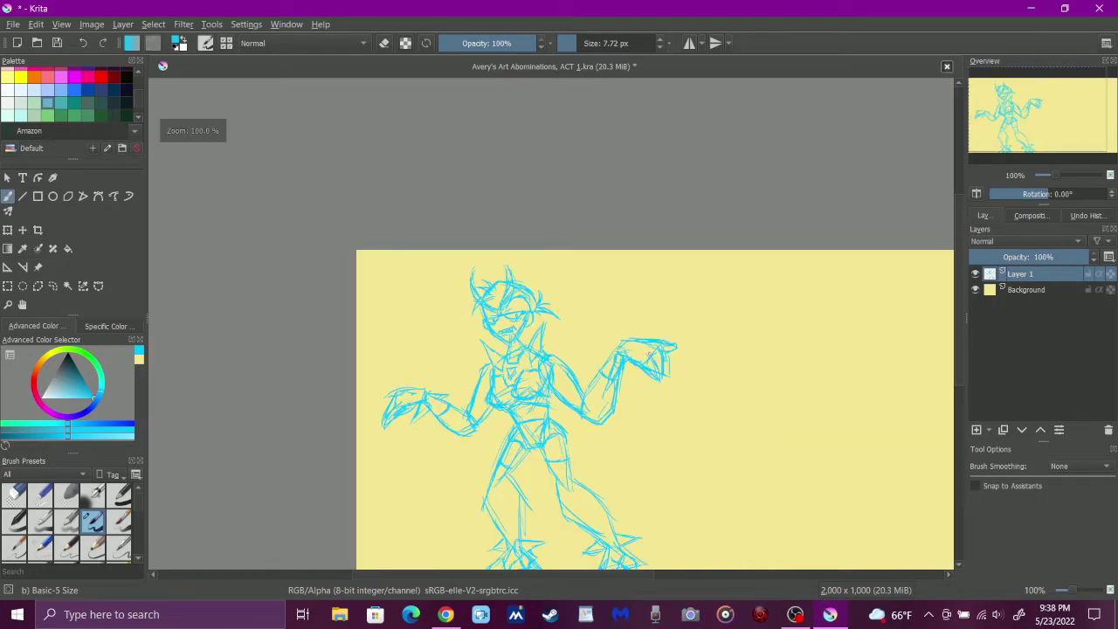
pyautogui.press('-')
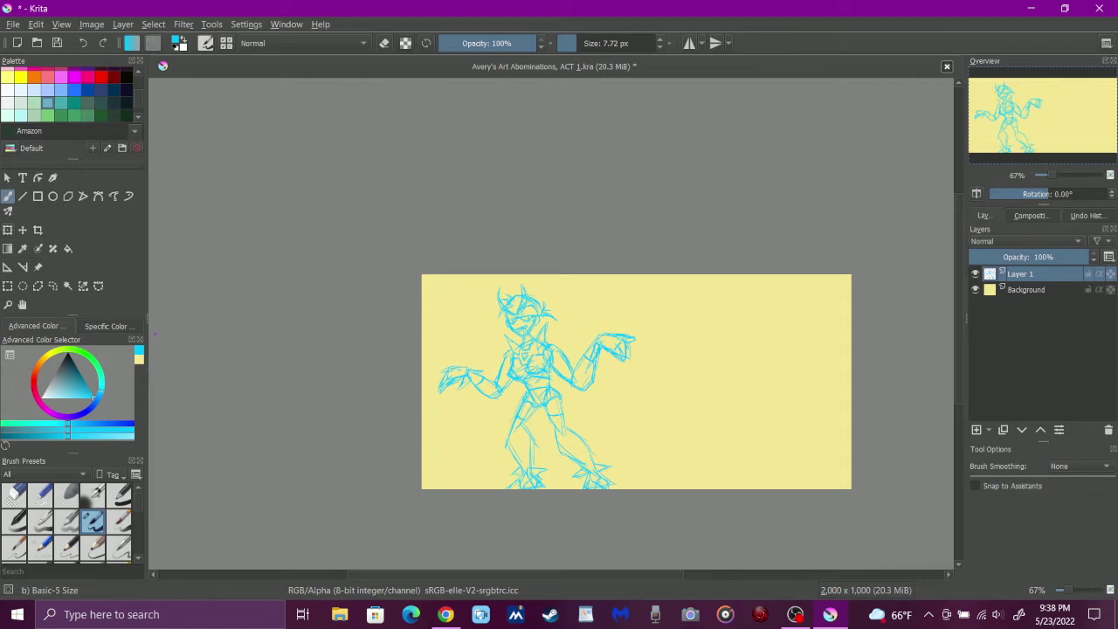
# Add a new layer and sketch a hefty long-beaked crow with a round belly, raised hand, legs and tail beside the first figure
pyautogui.press('Insert')
pyautogui.press('1')
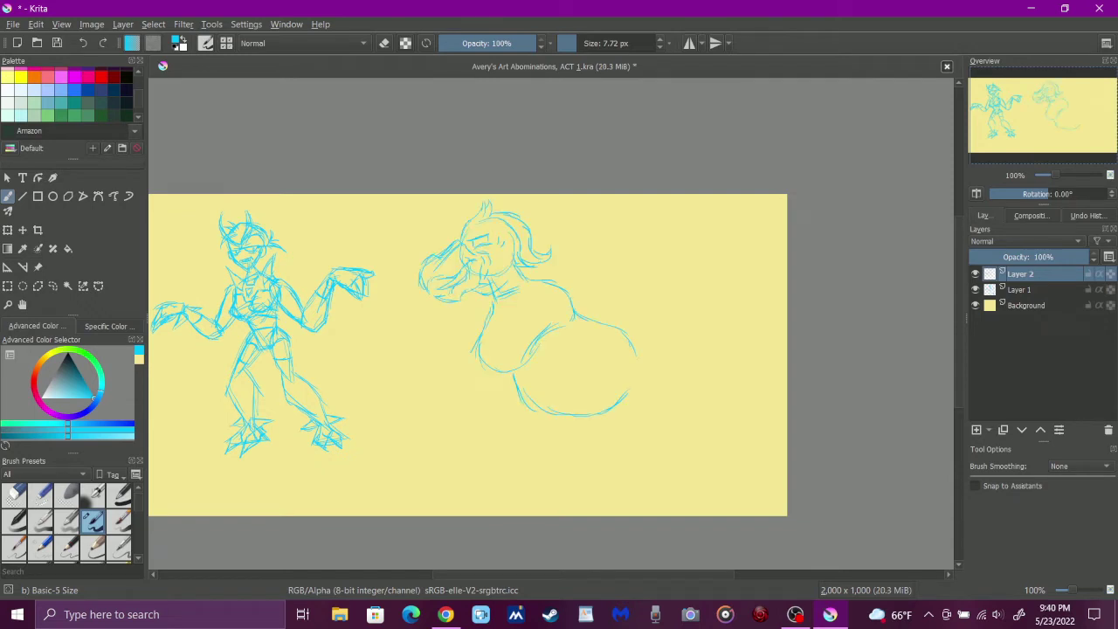
pyautogui.moveTo(580, 357); pyautogui.dragTo(559, 402)
pyautogui.moveTo(630, 346); pyautogui.dragTo(638, 384)
pyautogui.moveTo(512, 378); pyautogui.dragTo(616, 404)
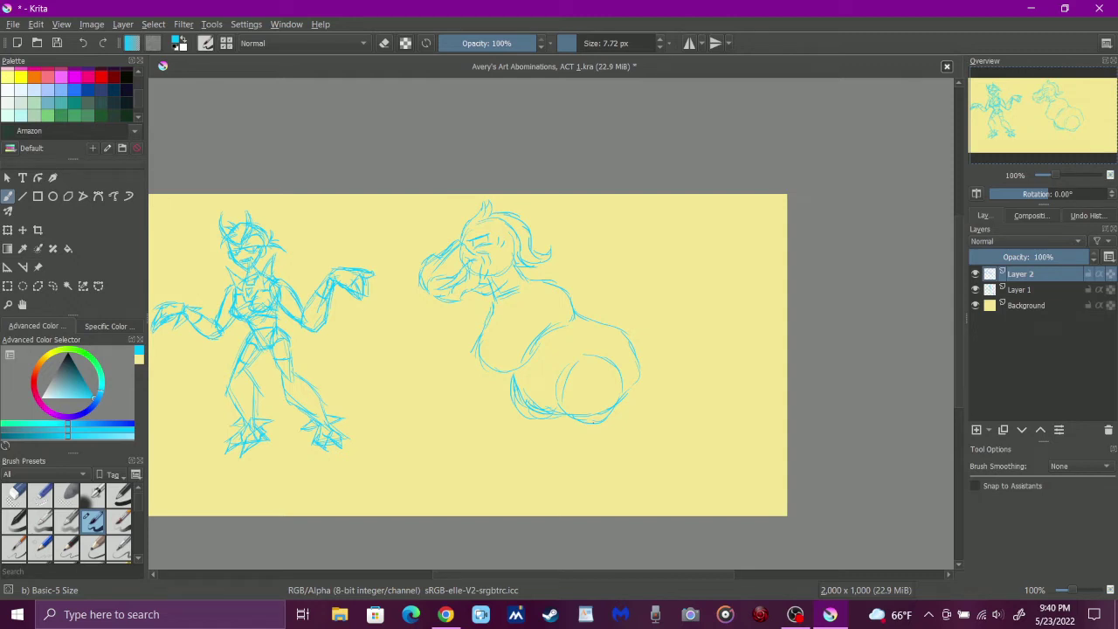
pyautogui.moveTo(594, 422); pyautogui.dragTo(509, 341)
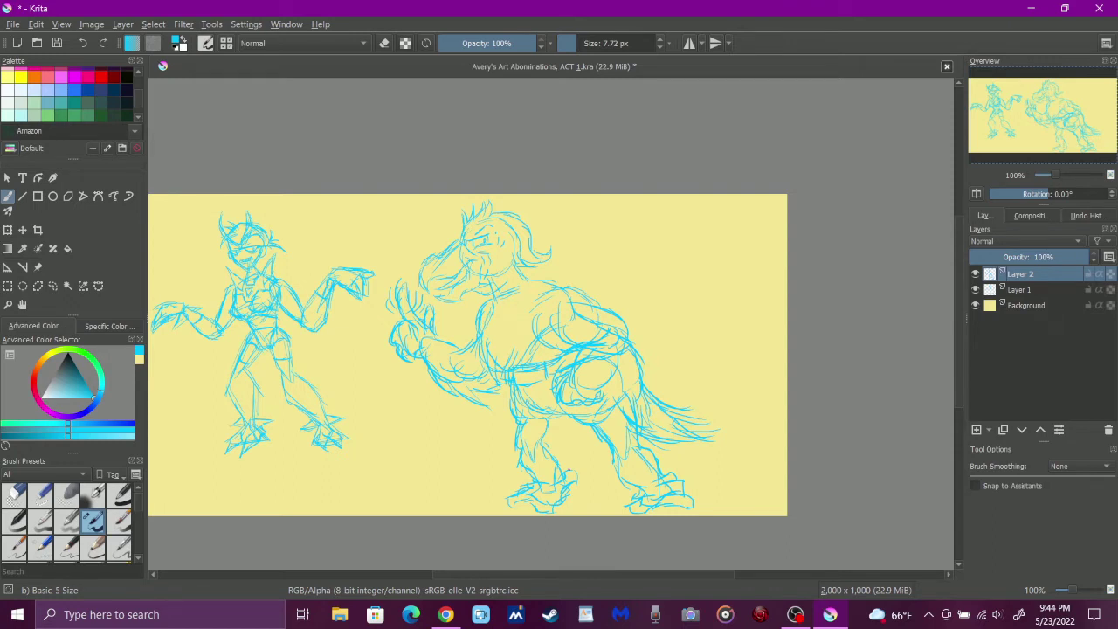
# Hand-letter "Get off my lawn" beside the crow's beak and frame it with curved speech lines
pyautogui.moveTo(367, 211); pyautogui.dragTo(437, 218)
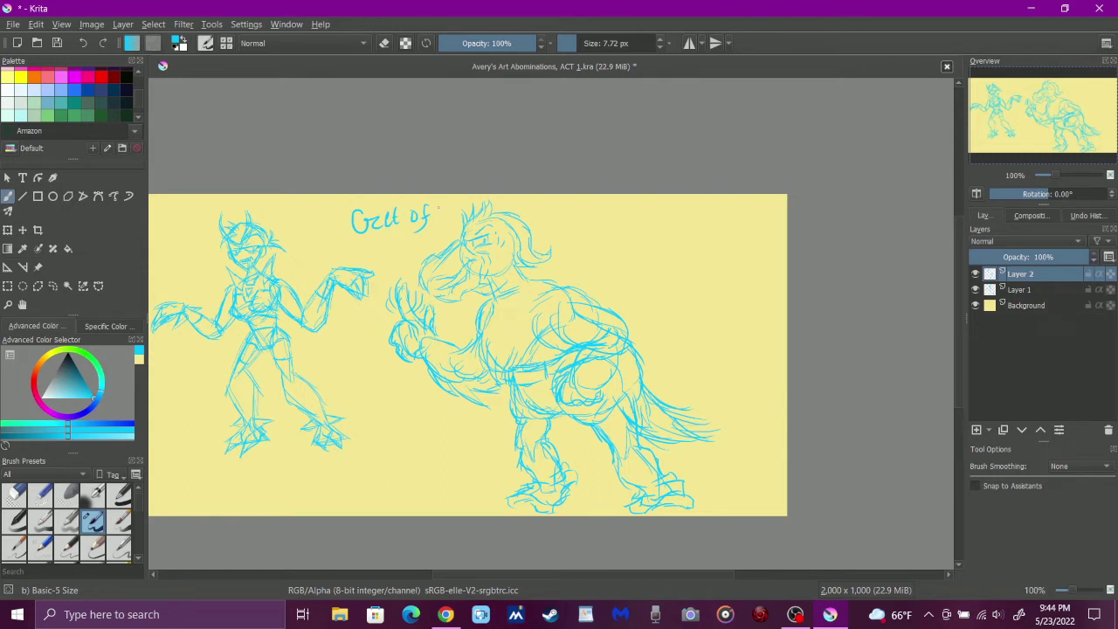
pyautogui.moveTo(439, 206); pyautogui.dragTo(434, 234)
pyautogui.moveTo(444, 203); pyautogui.dragTo(446, 233)
pyautogui.moveTo(344, 209); pyautogui.dragTo(342, 254)
pyautogui.moveTo(360, 238); pyautogui.dragTo(385, 254)
pyautogui.moveTo(397, 229); pyautogui.dragTo(442, 240)
pyautogui.moveTo(363, 258); pyautogui.dragTo(389, 270)
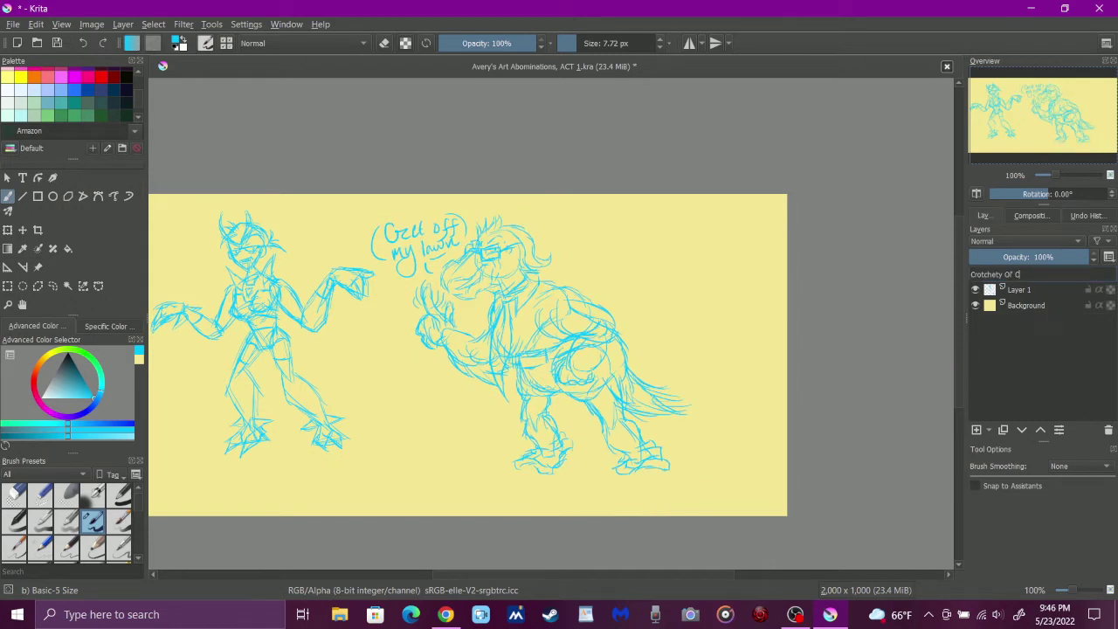
# Rename the crow's layer "Crotchety Ol' Crow" and the horned figure's layer "Strikton", and select the Background layer
pyautogui.write('row')
pyautogui.press('Tab')
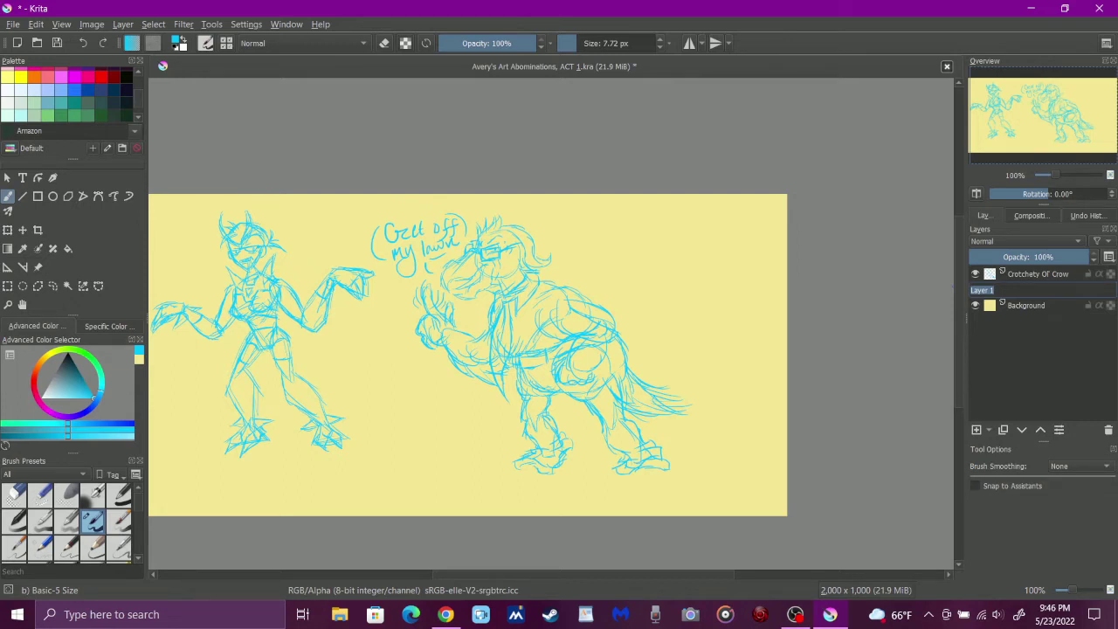
pyautogui.write('Strikton')
pyautogui.press('Return')
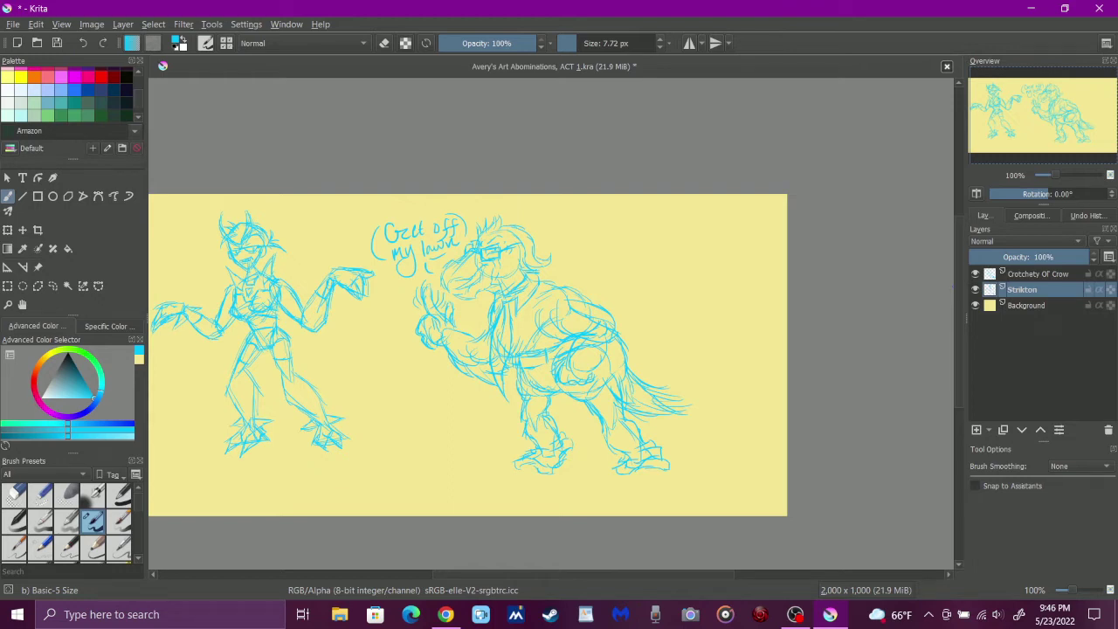
pyautogui.click(1029, 305)
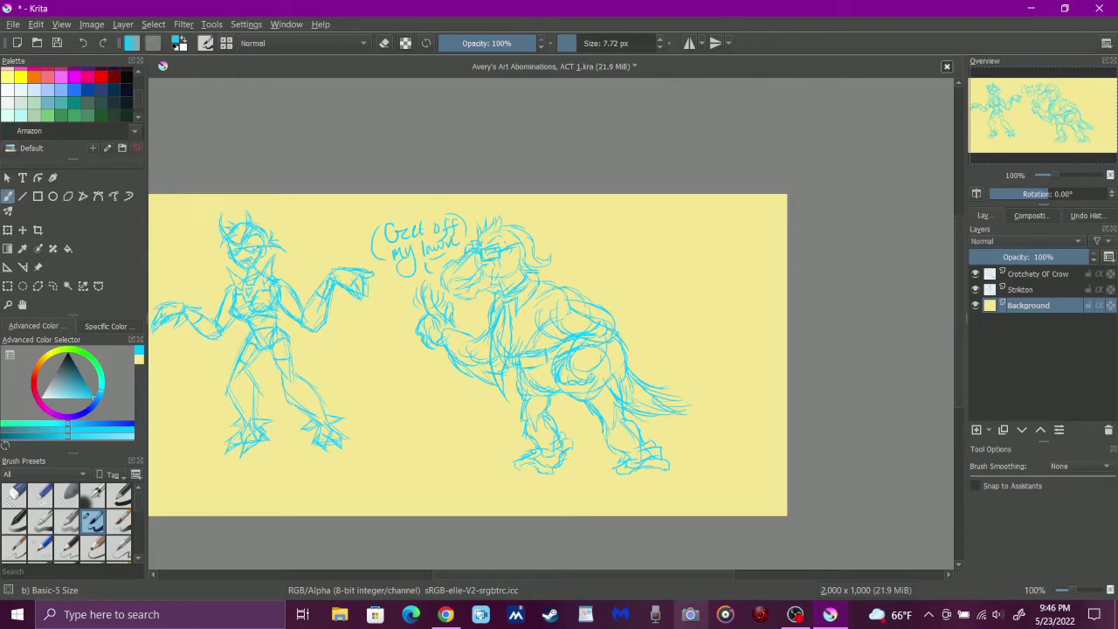
# Check the streaming status and chat in OBS Studio, and the live video on the Twitch page
pyautogui.click(795, 614)
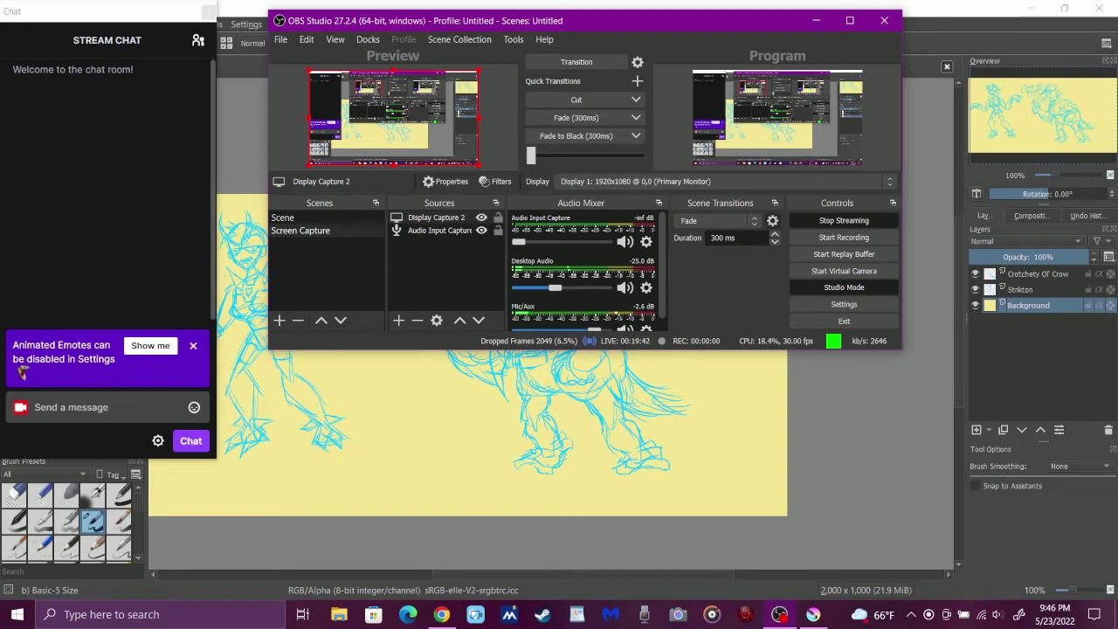
pyautogui.click(197, 11)
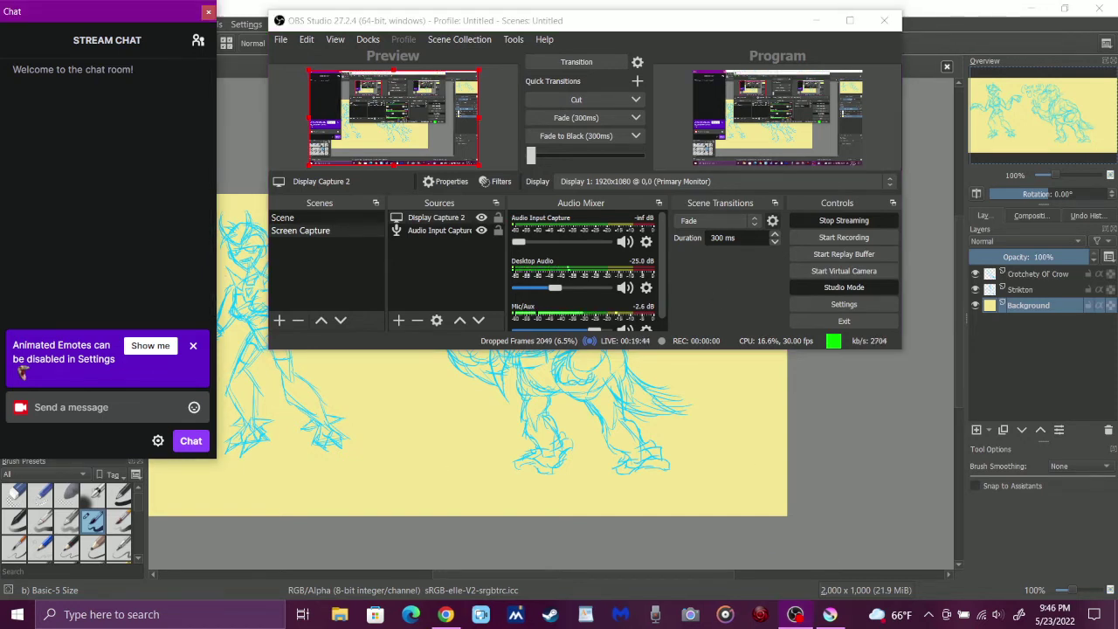
pyautogui.click(441, 614)
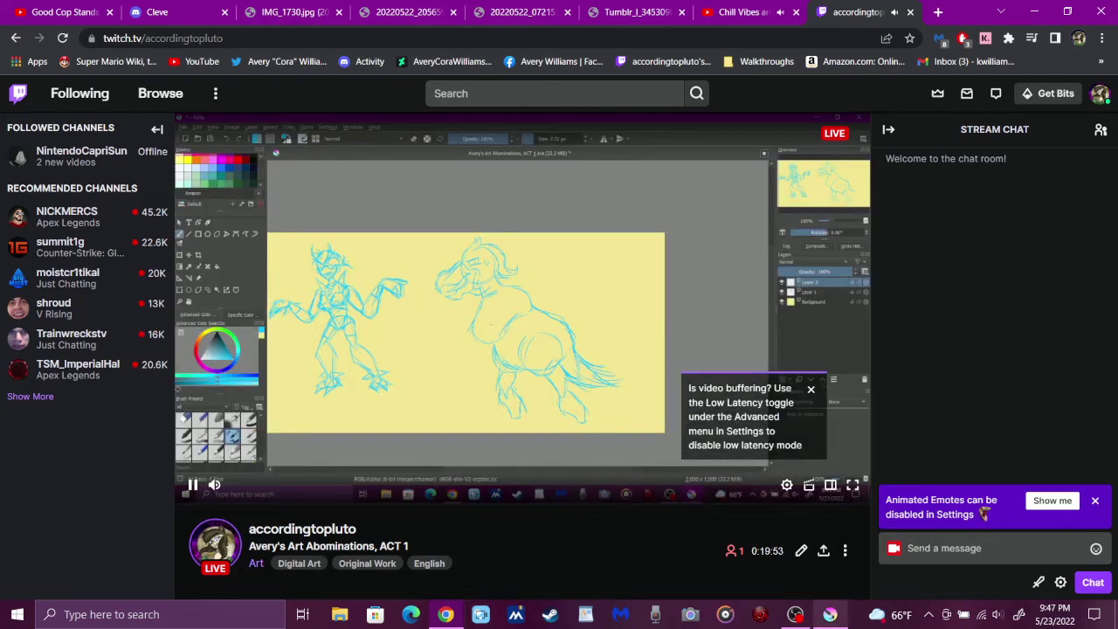
pyautogui.moveTo(830, 614)
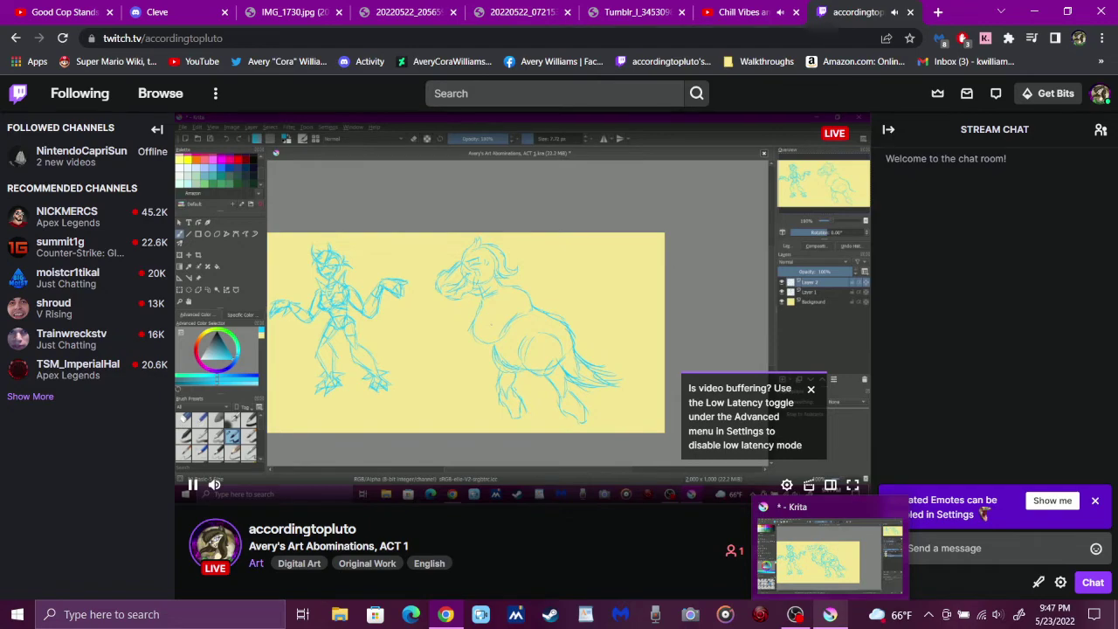
pyautogui.moveTo(826, 550)
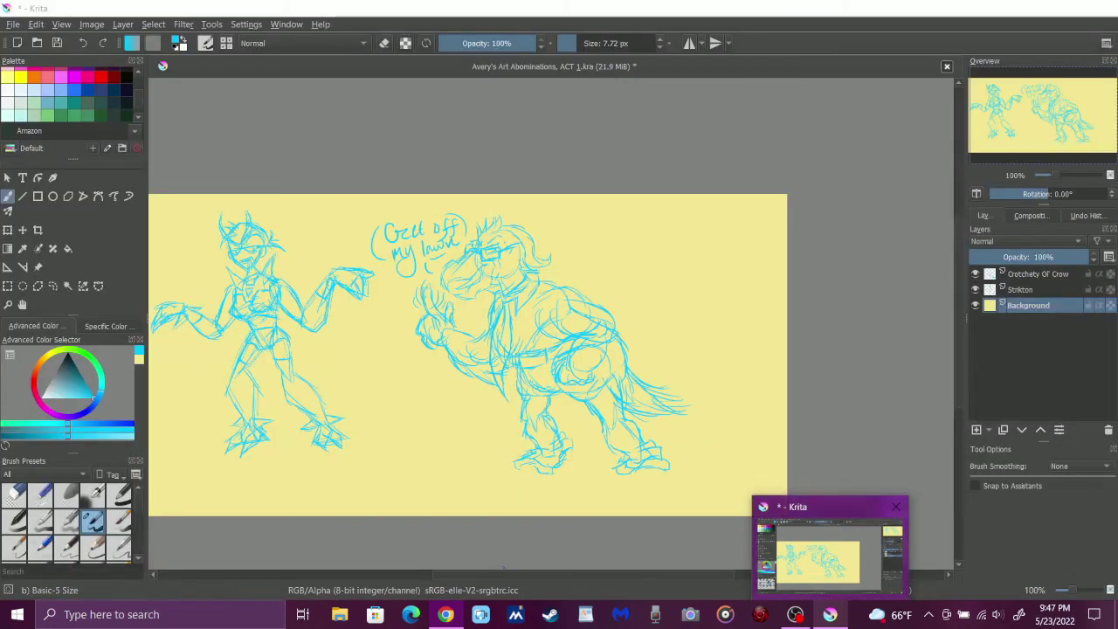
pyautogui.moveTo(725, 614)
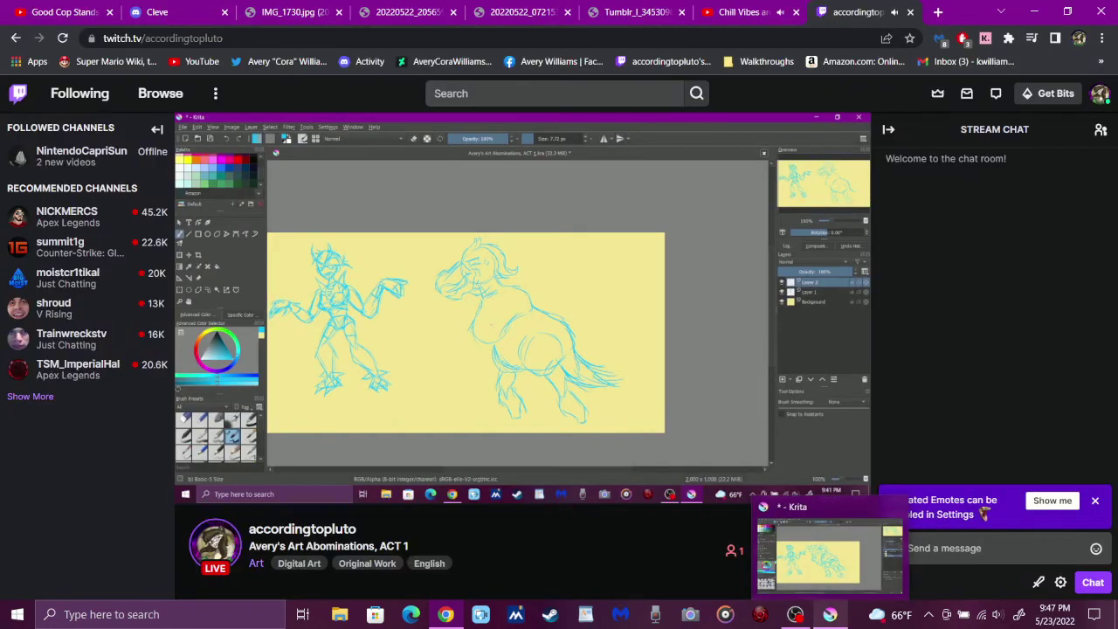
# Return to Krita, hide the Crotchety Ol' Crow and Strikton layers, and add a new layer above the Background
pyautogui.click(804, 559)
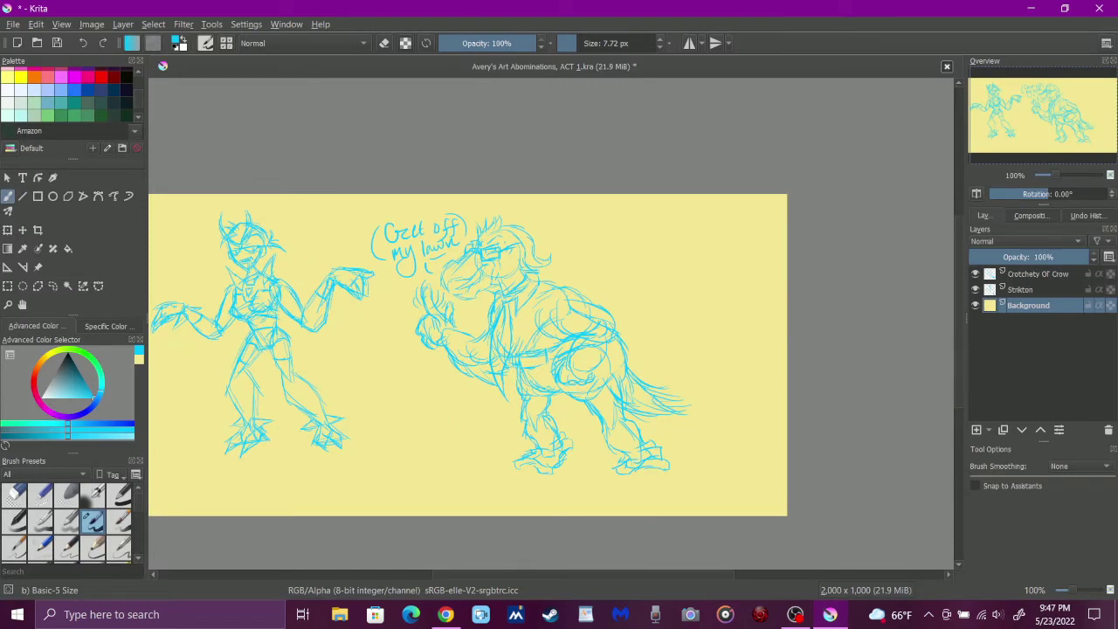
pyautogui.click(976, 274)
pyautogui.click(975, 289)
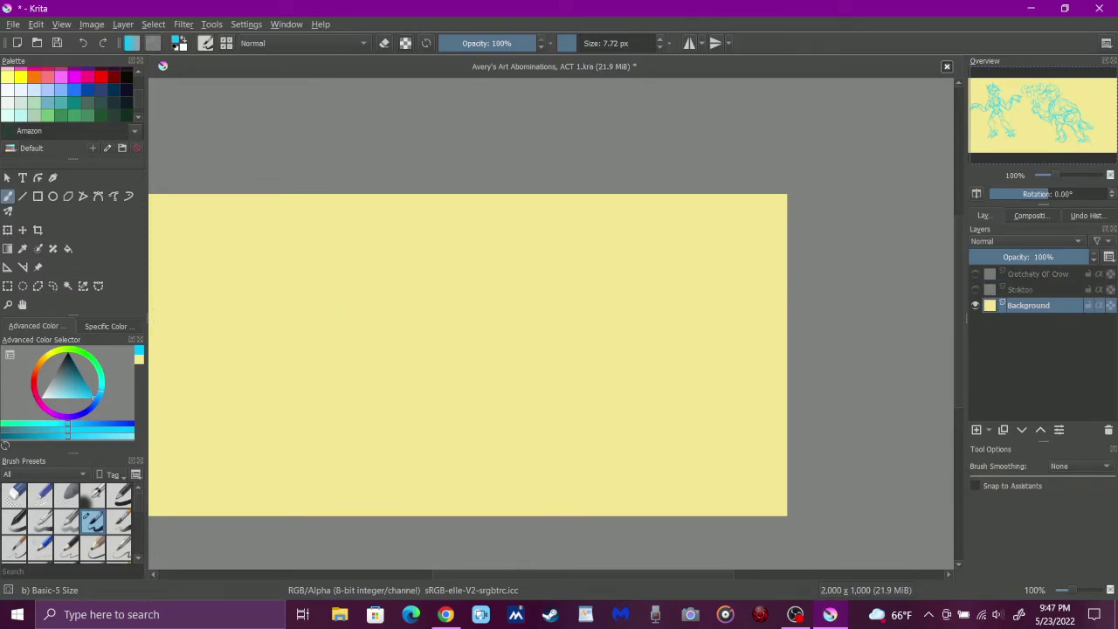
pyautogui.press('Insert')
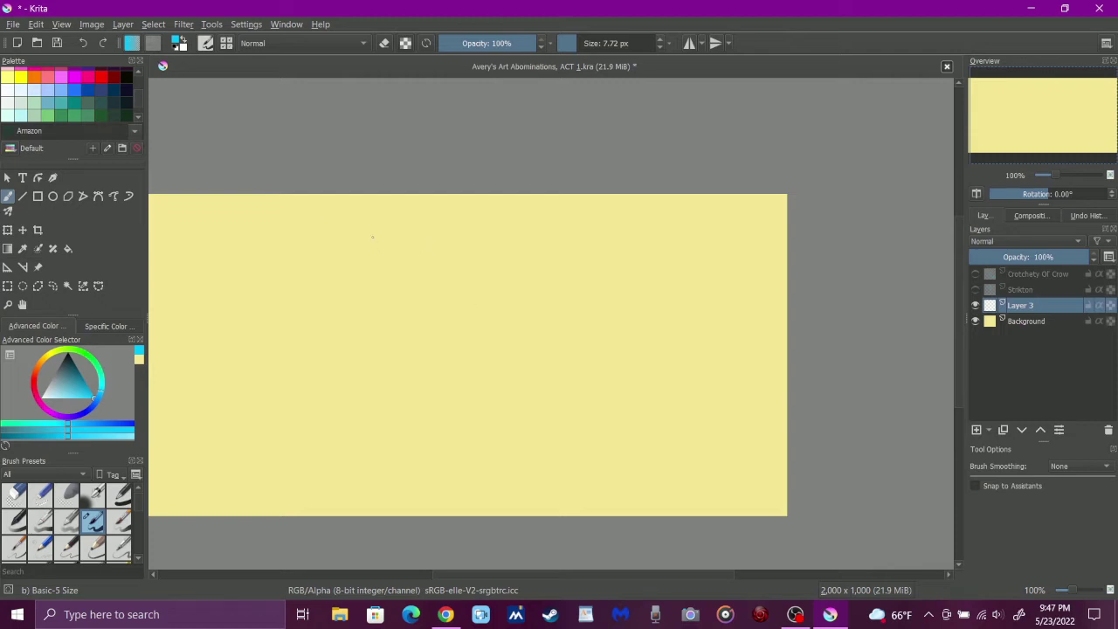
# Sketch a new character's head with two long curved horns swept backwards and a pointed jaw near the canvas's upper edge
pyautogui.moveTo(371, 237)
pyautogui.mouseDown()
pyautogui.moveTo(373, 255)
pyautogui.moveTo(394, 267)
pyautogui.moveTo(445, 256)
pyautogui.mouseUp()
pyautogui.moveTo(386, 229)
pyautogui.mouseDown()
pyautogui.moveTo(427, 223)
pyautogui.moveTo(447, 253)
pyautogui.mouseUp()
pyautogui.moveTo(379, 247)
pyautogui.mouseDown()
pyautogui.moveTo(391, 248)
pyautogui.moveTo(370, 237)
pyautogui.mouseUp()
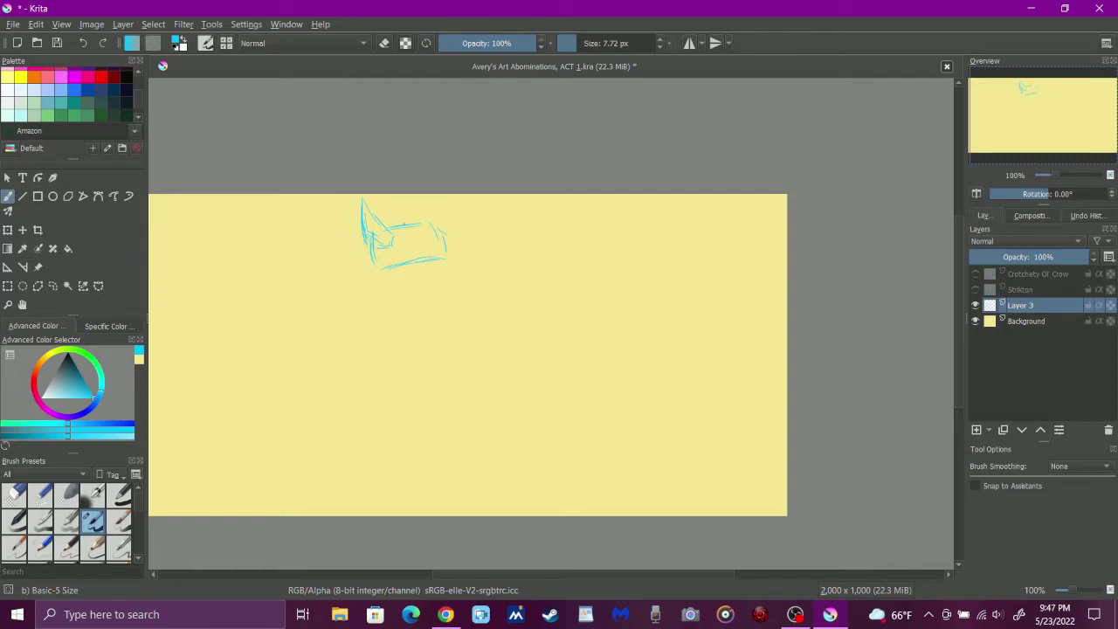
pyautogui.moveTo(370, 241); pyautogui.dragTo(349, 246)
pyautogui.moveTo(331, 230); pyautogui.dragTo(290, 212)
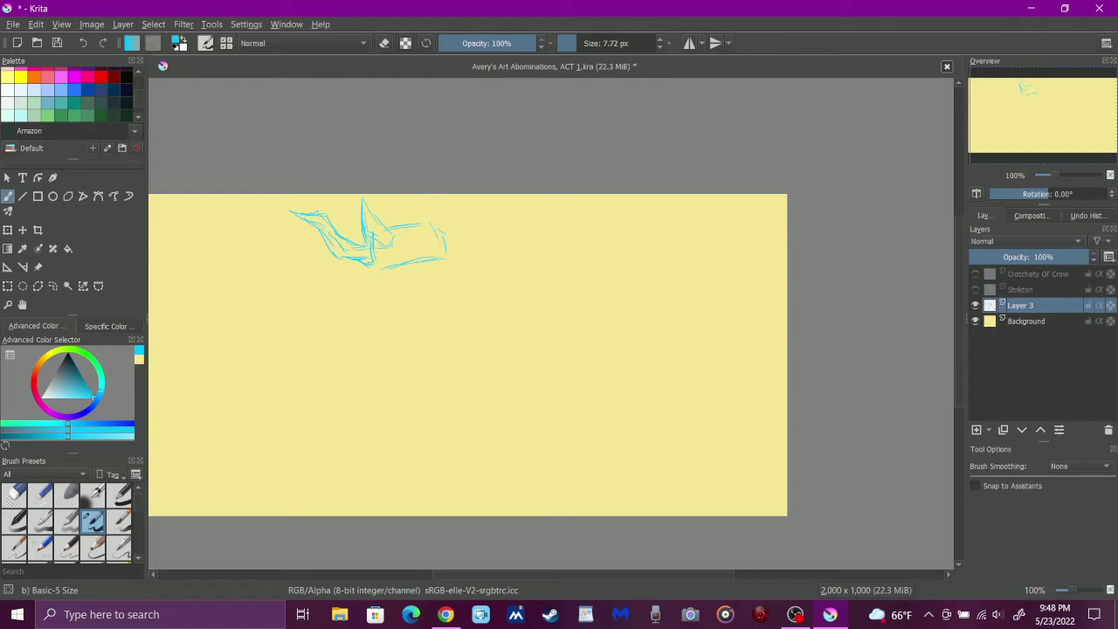
pyautogui.moveTo(366, 231); pyautogui.dragTo(360, 198)
pyautogui.moveTo(385, 261); pyautogui.dragTo(383, 276)
pyautogui.moveTo(385, 272); pyautogui.dragTo(444, 262)
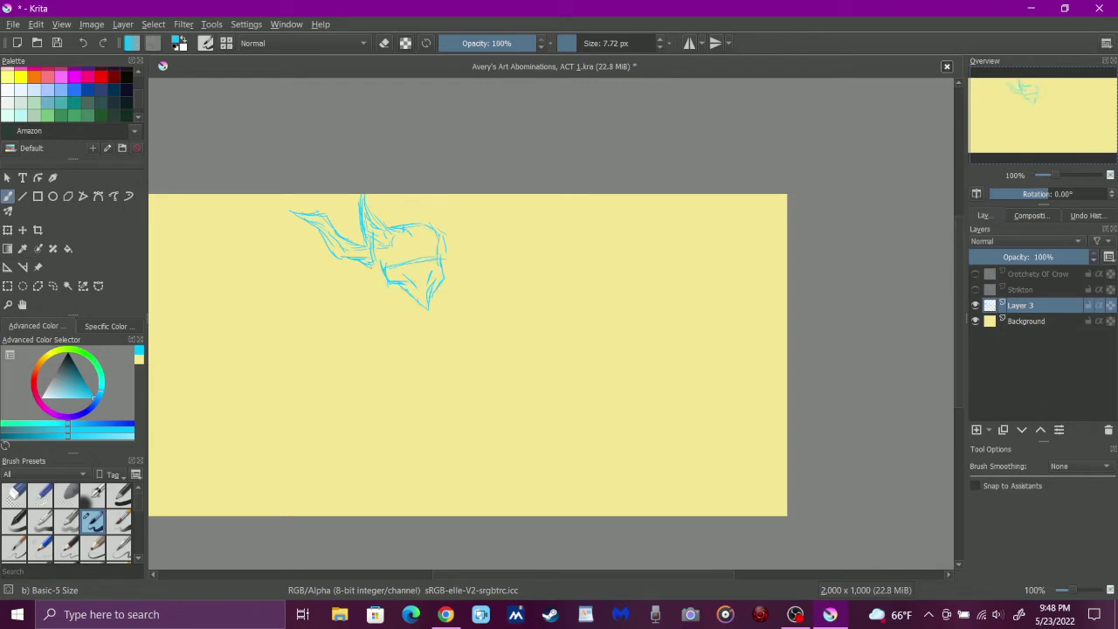
# Sketch the new figure's thin bent neck, bony shoulders, chest and narrow waist below the head
pyautogui.moveTo(376, 265); pyautogui.dragTo(370, 278)
pyautogui.moveTo(393, 296); pyautogui.dragTo(325, 331)
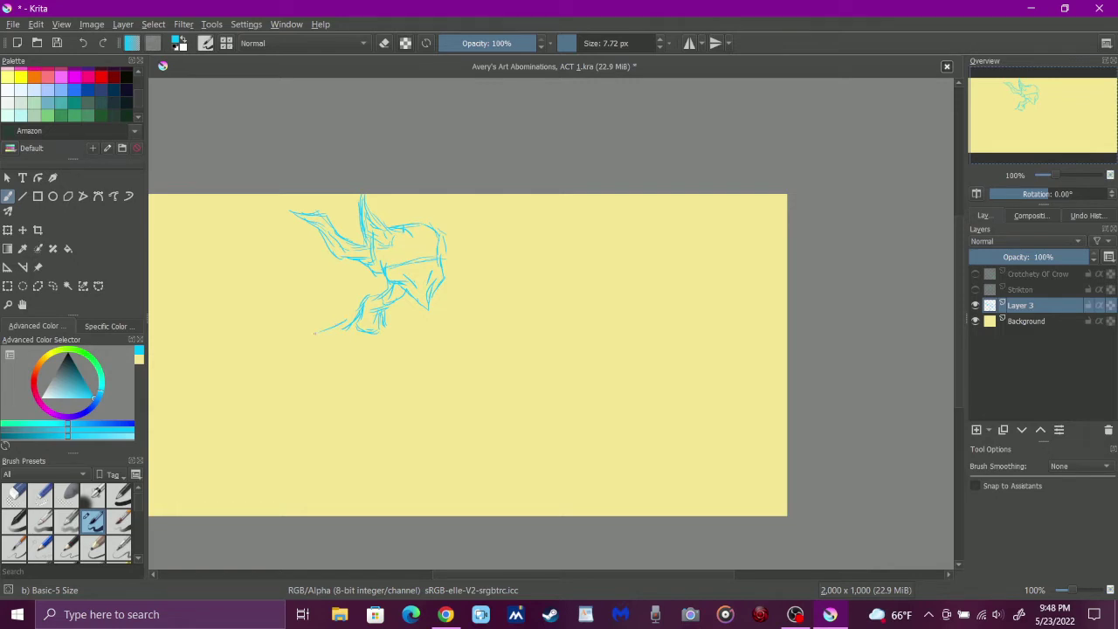
pyautogui.moveTo(384, 316); pyautogui.dragTo(425, 337)
pyautogui.moveTo(315, 342); pyautogui.dragTo(335, 382)
pyautogui.moveTo(400, 343); pyautogui.dragTo(387, 373)
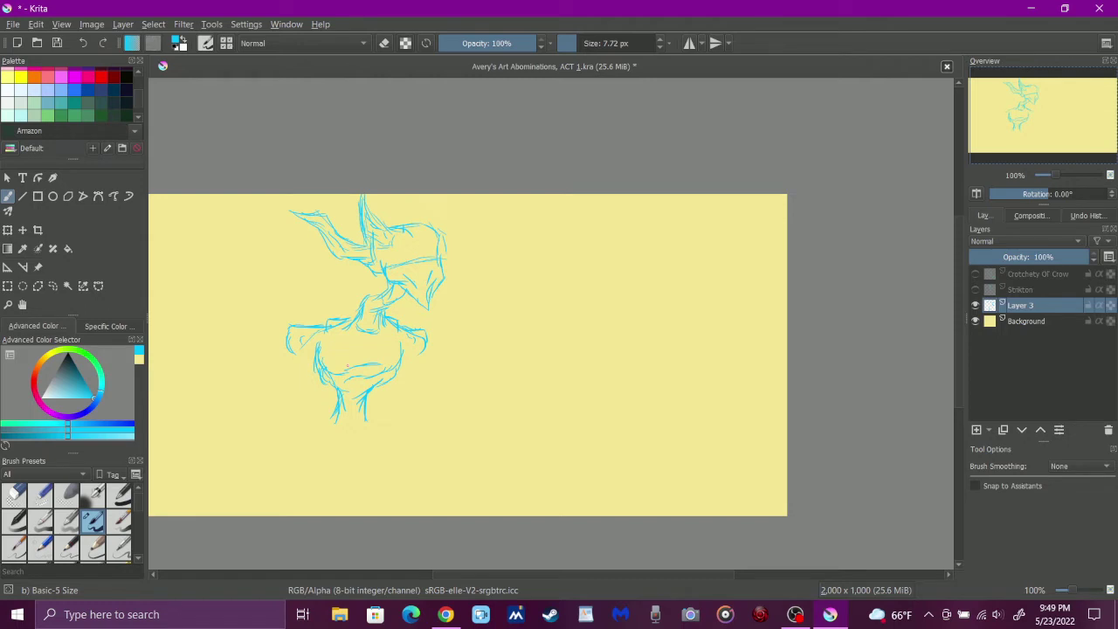
# Sketch one upper arm hanging down and the other arm reaching forward with a drooping hand, and add the chest contours
pyautogui.moveTo(291, 352); pyautogui.dragTo(264, 410)
pyautogui.moveTo(313, 343); pyautogui.dragTo(292, 422)
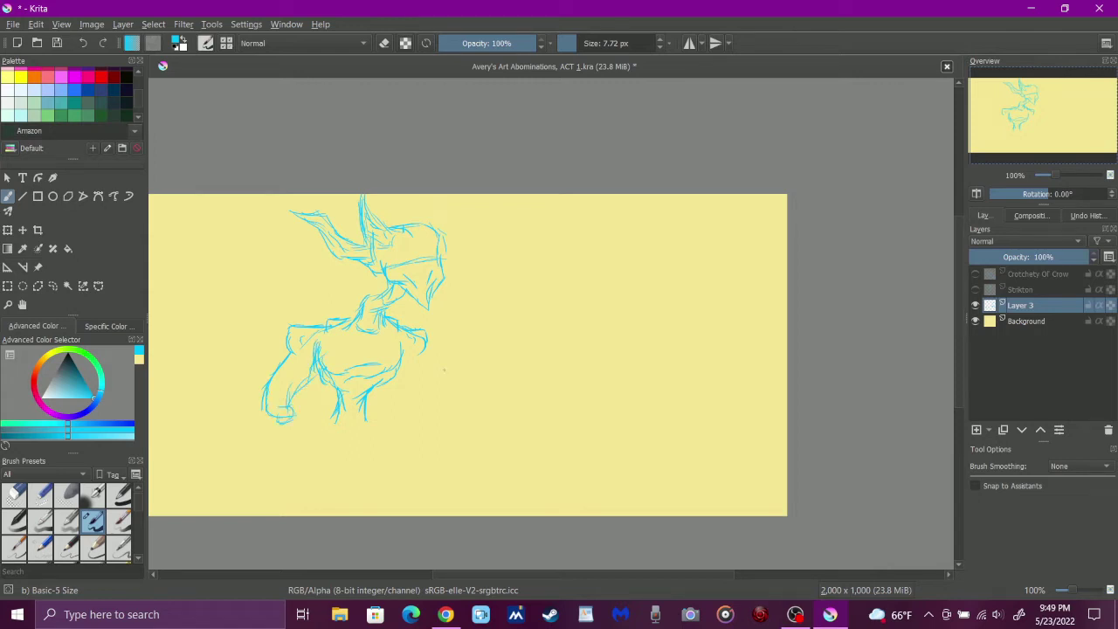
pyautogui.moveTo(427, 352); pyautogui.dragTo(429, 368)
pyautogui.moveTo(430, 372); pyautogui.dragTo(559, 359)
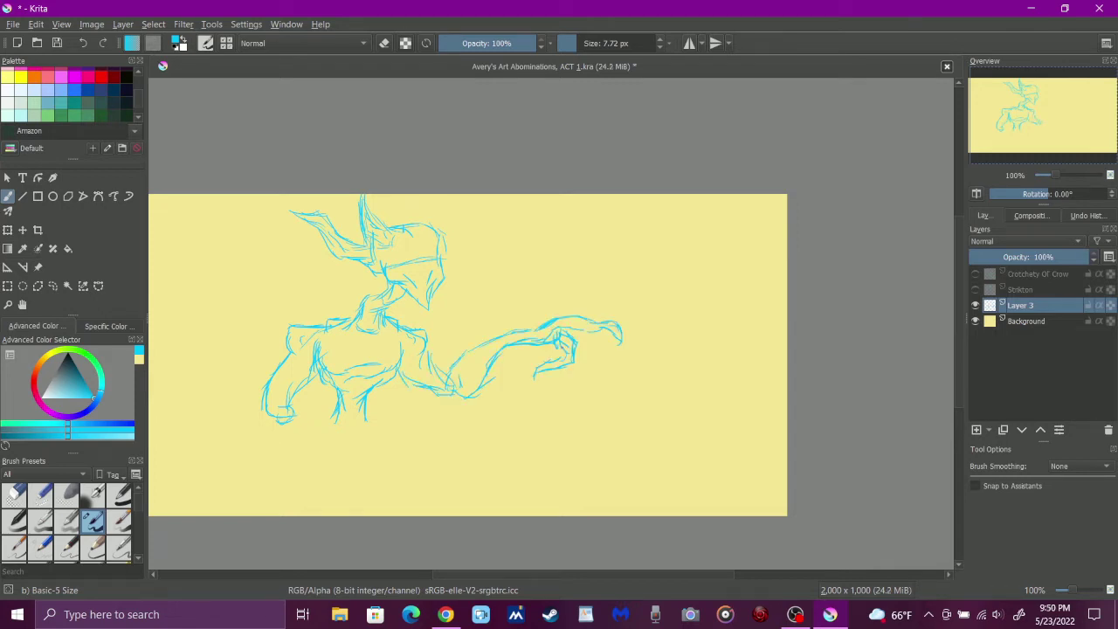
pyautogui.moveTo(566, 344); pyautogui.dragTo(514, 380)
pyautogui.moveTo(319, 351); pyautogui.dragTo(379, 361)
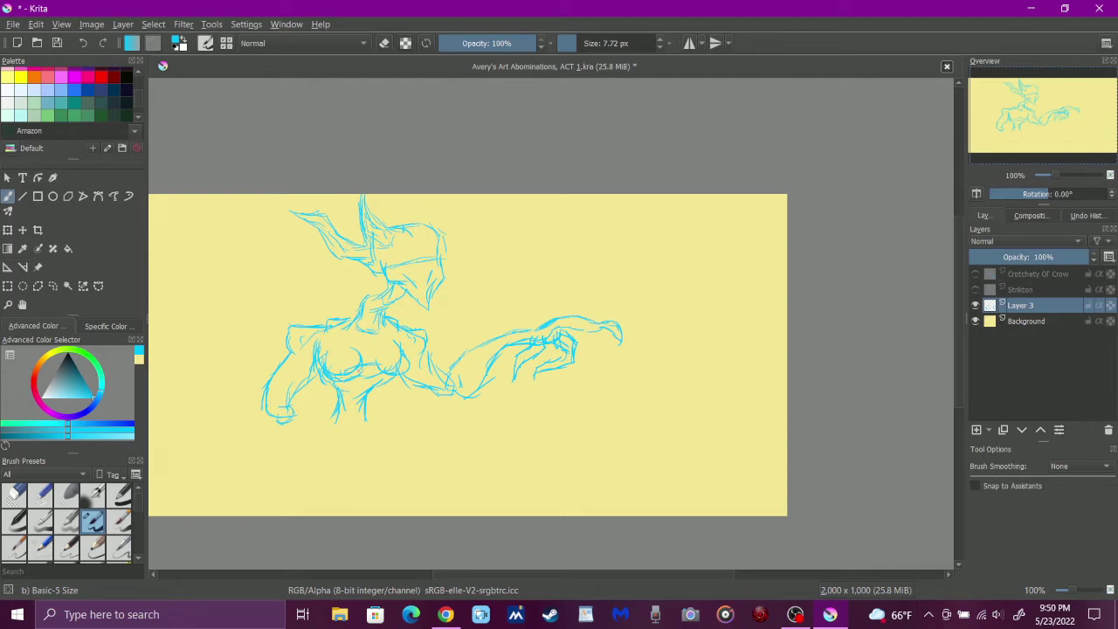
# Move the figure up the canvas and sketch its hips and legs below the waist
pyautogui.press('t')
pyautogui.moveTo(437, 349); pyautogui.dragTo(443, 278)
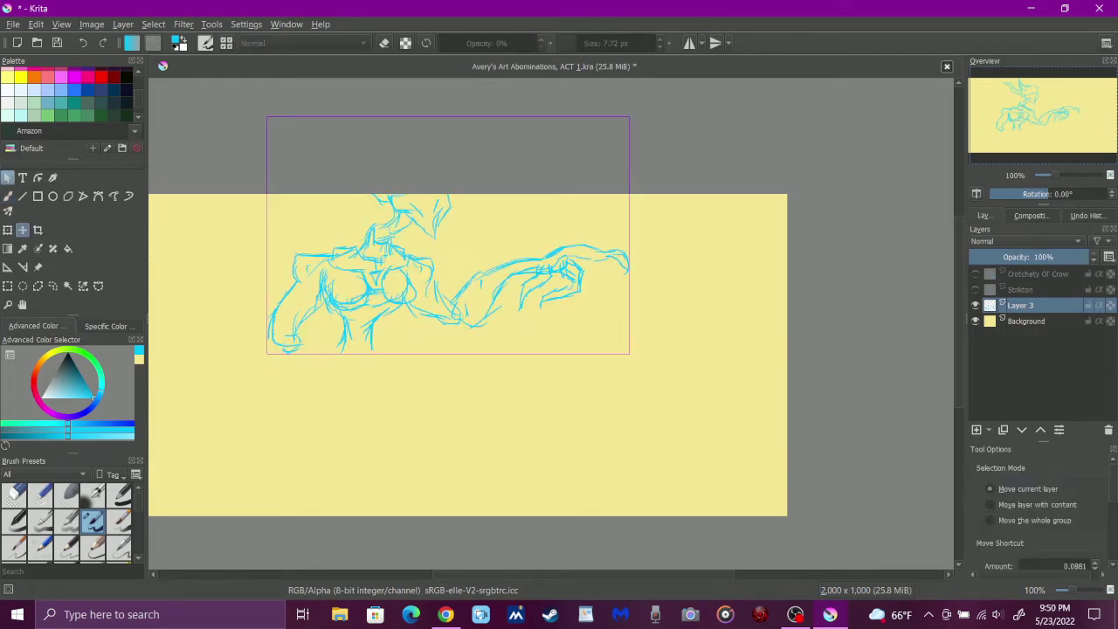
pyautogui.press('b')
pyautogui.moveTo(343, 349); pyautogui.dragTo(329, 360)
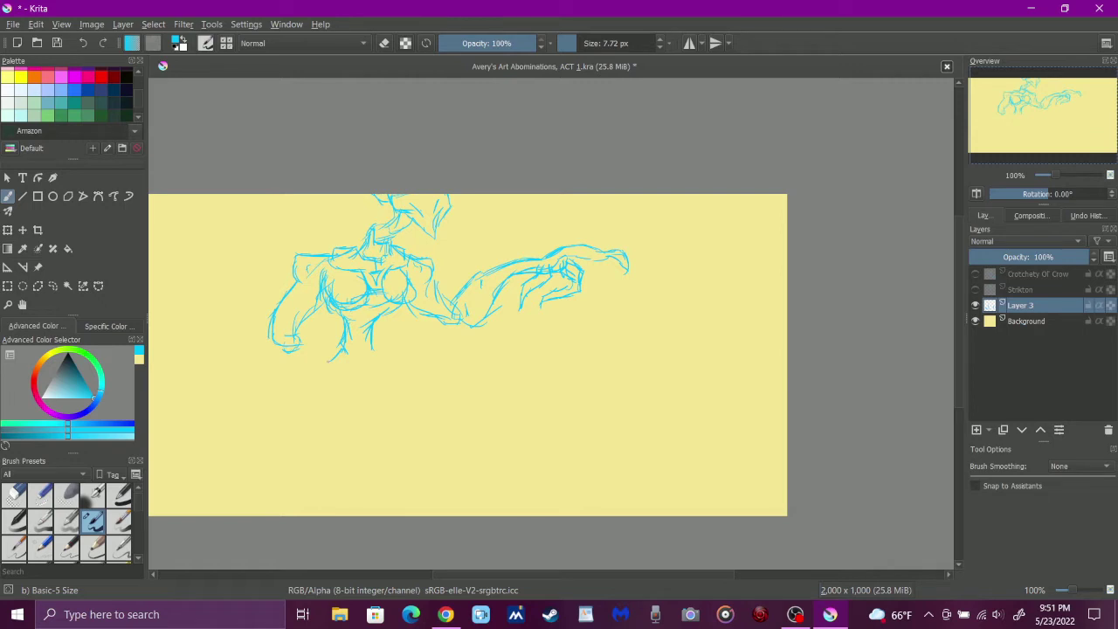
pyautogui.moveTo(308, 358); pyautogui.dragTo(400, 374)
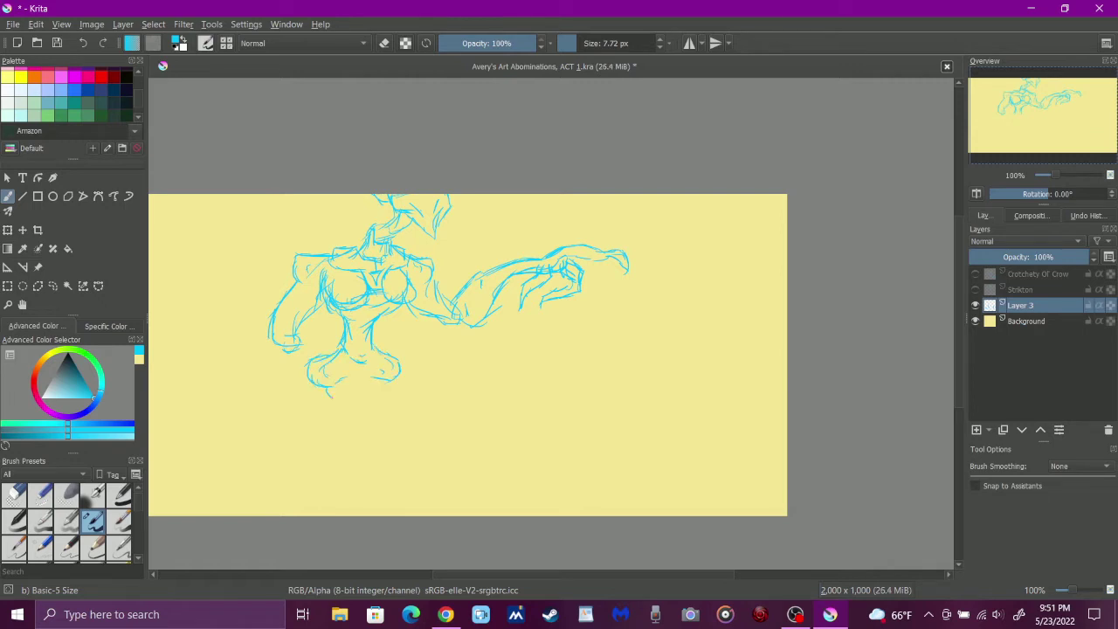
pyautogui.moveTo(325, 388); pyautogui.dragTo(316, 402)
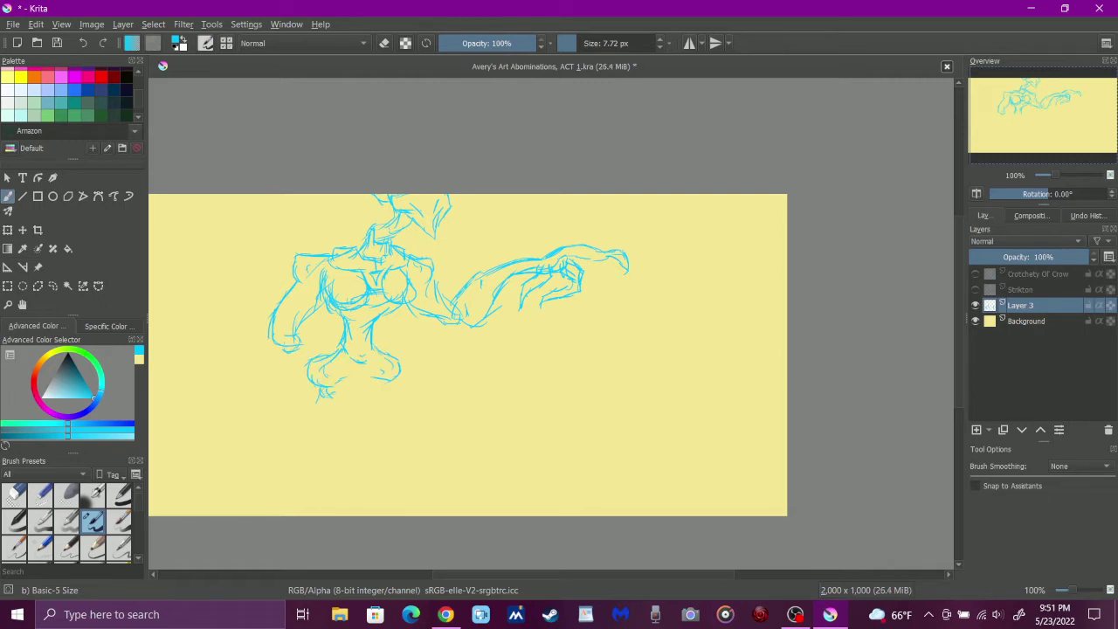
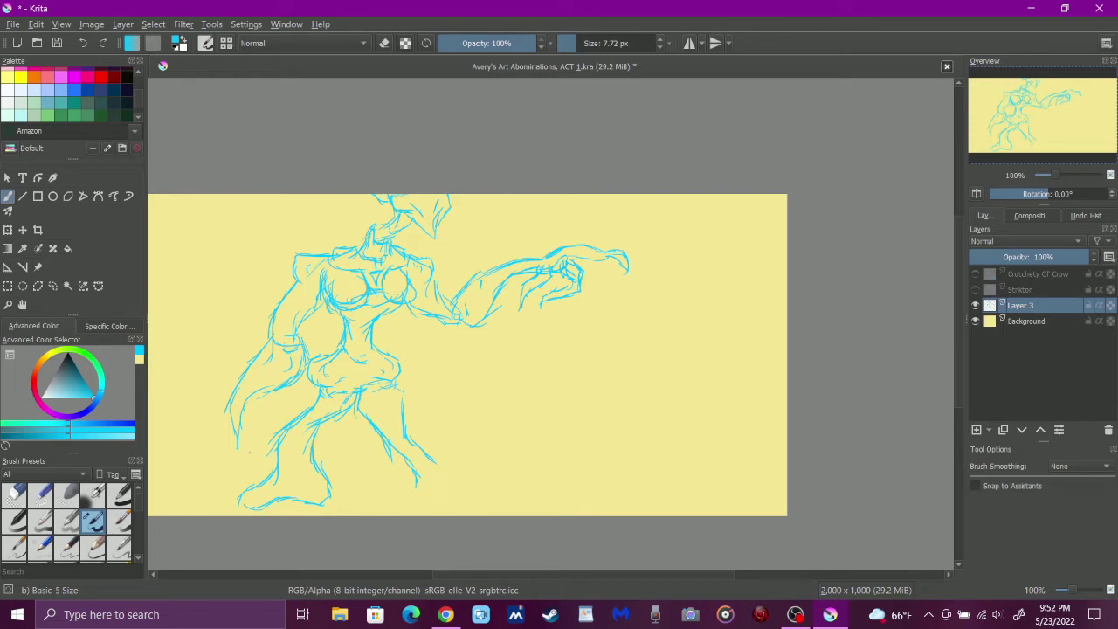
# Sketch the hanging arm's long-fingered hand and the foot of the second leg
pyautogui.moveTo(234, 421); pyautogui.dragTo(226, 450)
pyautogui.moveTo(219, 451); pyautogui.dragTo(179, 483)
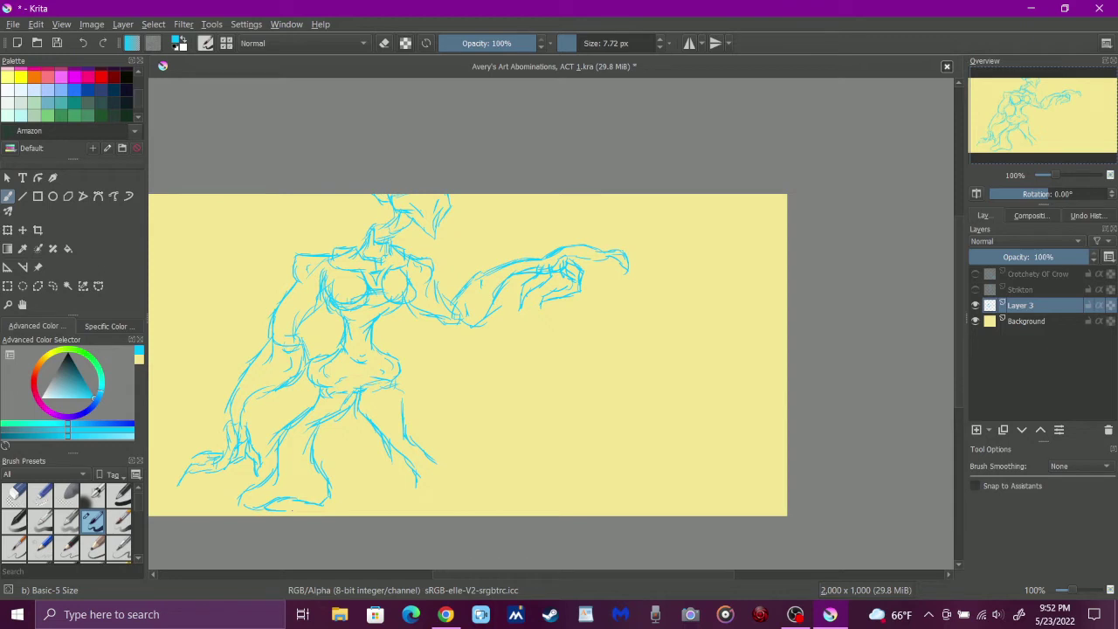
pyautogui.moveTo(414, 471); pyautogui.dragTo(388, 502)
# Move the figure down until its head is on the canvas, and add narrowed eyes, spiky hair tufts and a mouth
pyautogui.press('t')
pyautogui.moveTo(393, 306); pyautogui.dragTo(395, 410)
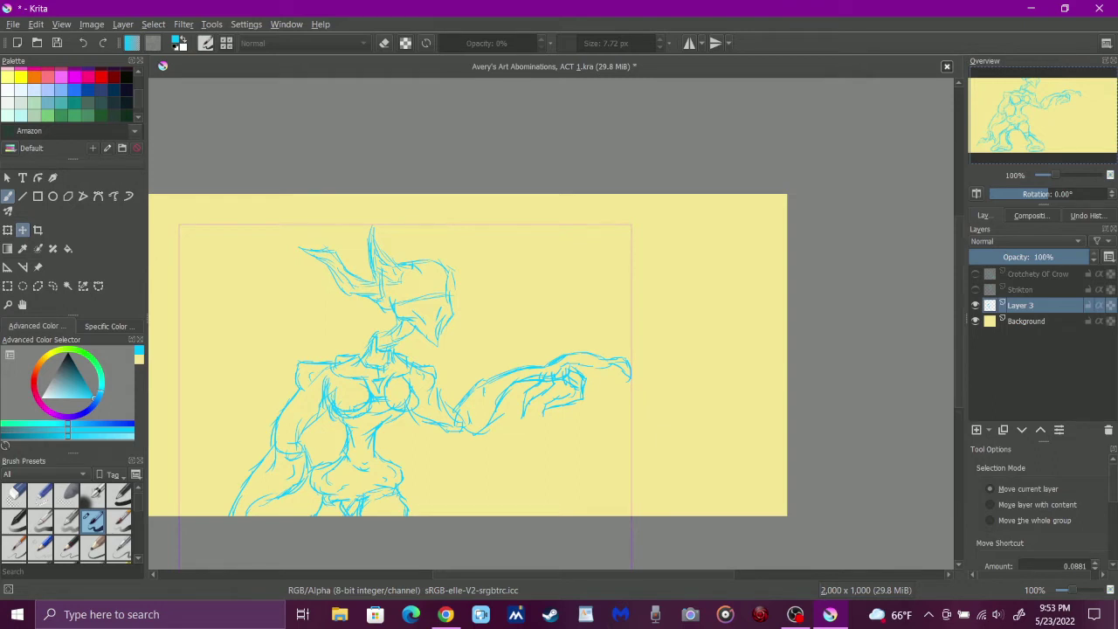
pyautogui.press('b')
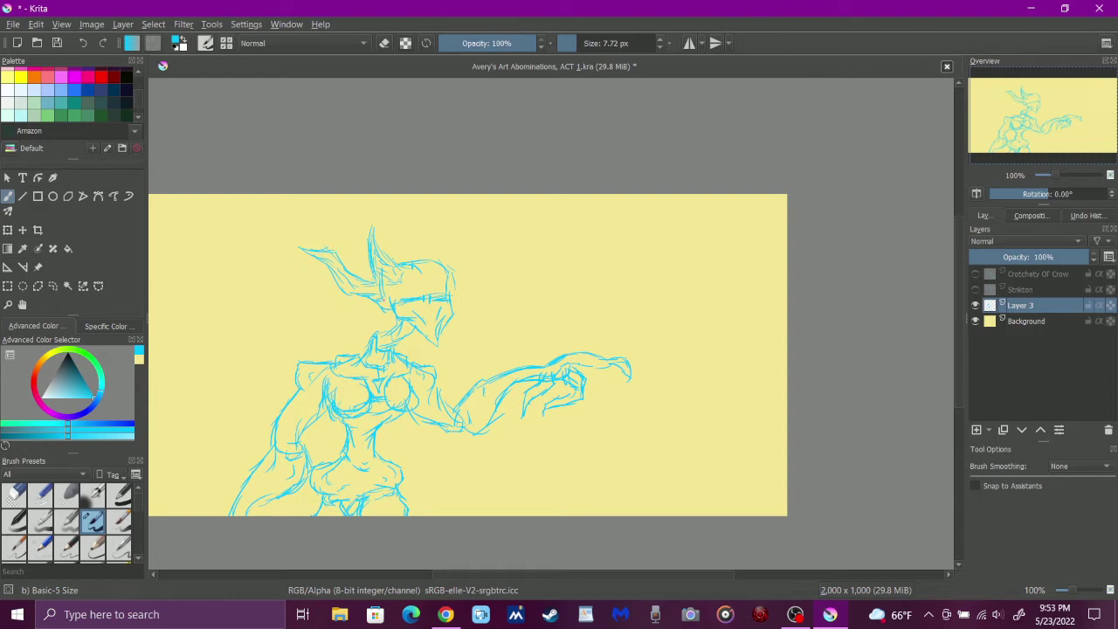
pyautogui.moveTo(420, 262); pyautogui.dragTo(478, 285)
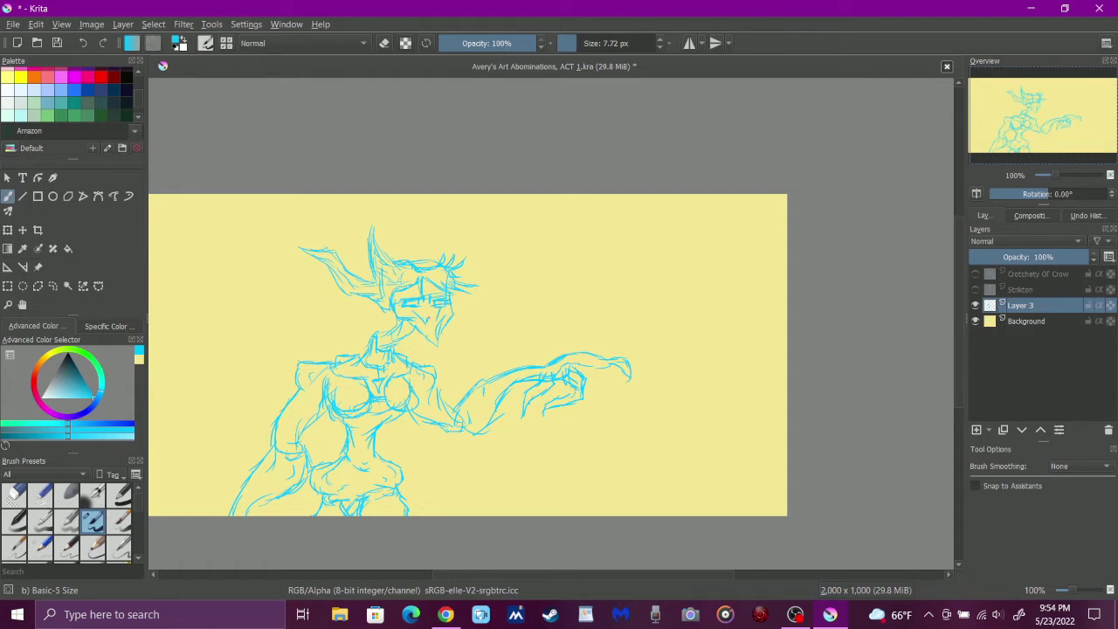
pyautogui.moveTo(421, 318); pyautogui.dragTo(441, 330)
# Draw toe claws on both feet and hand-letter "Buff my bunyons, child!!" beside the new figure's head
pyautogui.scroll(-3, 469, 313)
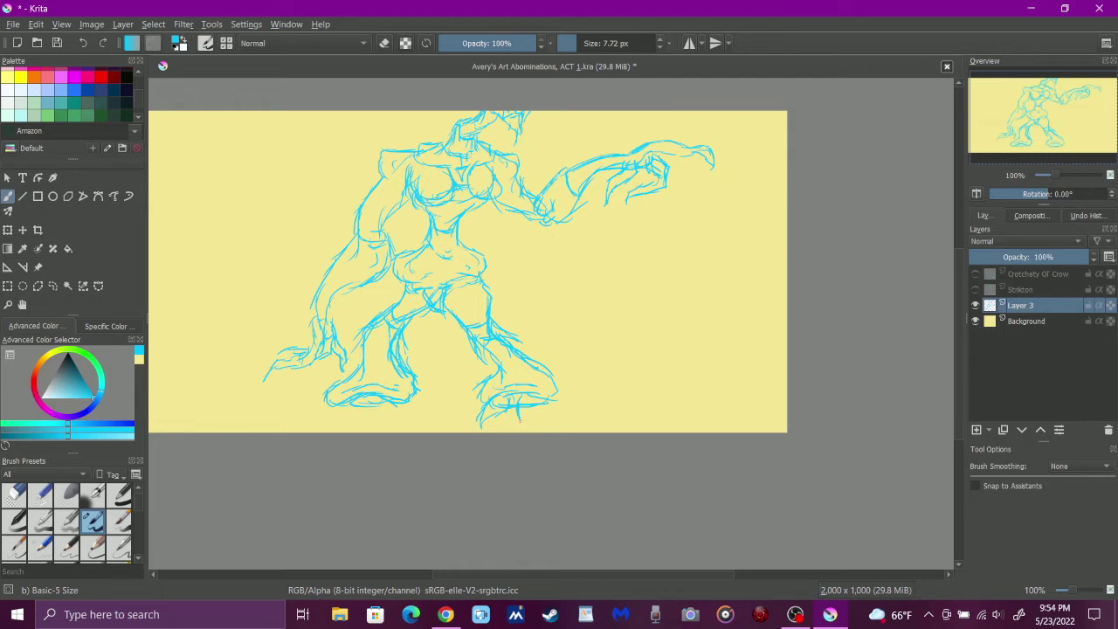
pyautogui.moveTo(520, 409); pyautogui.dragTo(530, 430)
pyautogui.moveTo(330, 395); pyautogui.dragTo(351, 428)
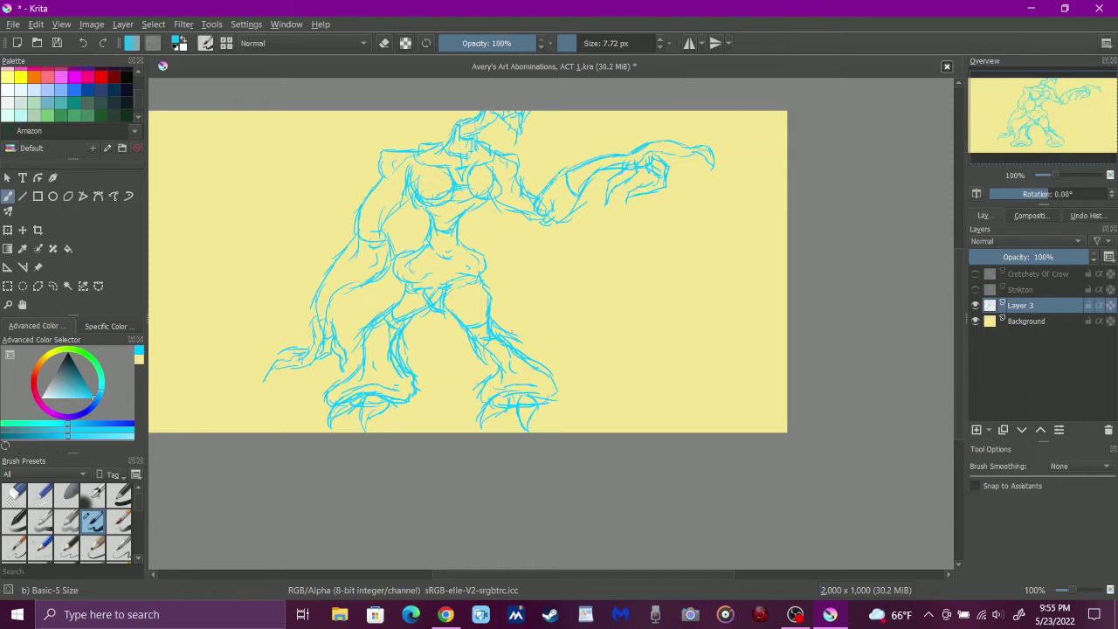
pyautogui.hotkey('ctrl', 'z')
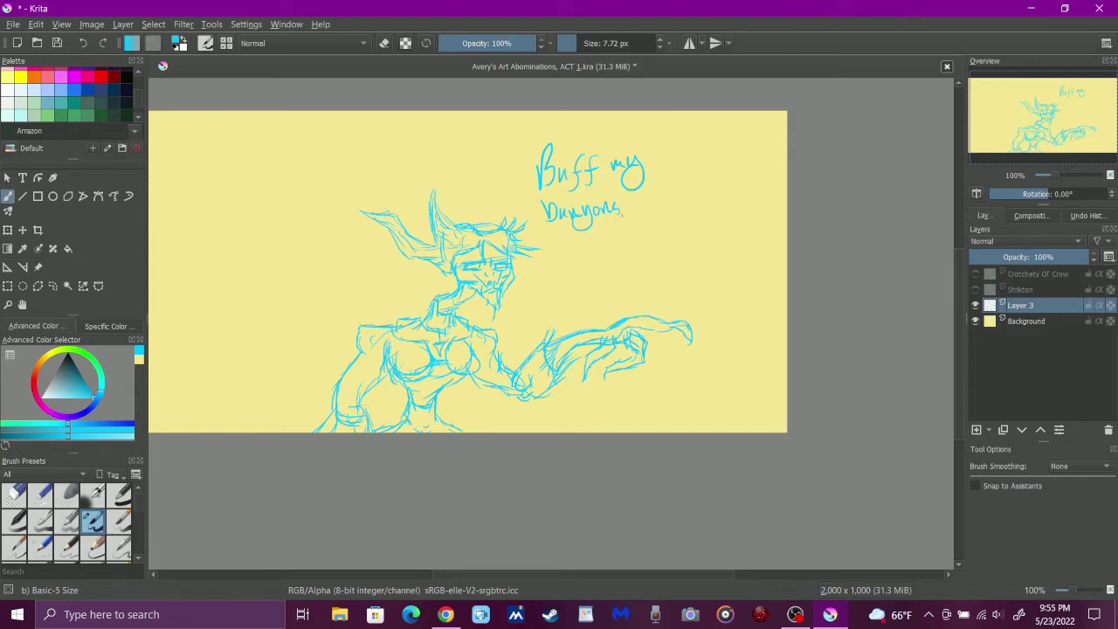
# Scale down the new figure with its speech bubble, show the Strikton layer, and arrange both figures side by side
pyautogui.hotkey('ctrl', 't')
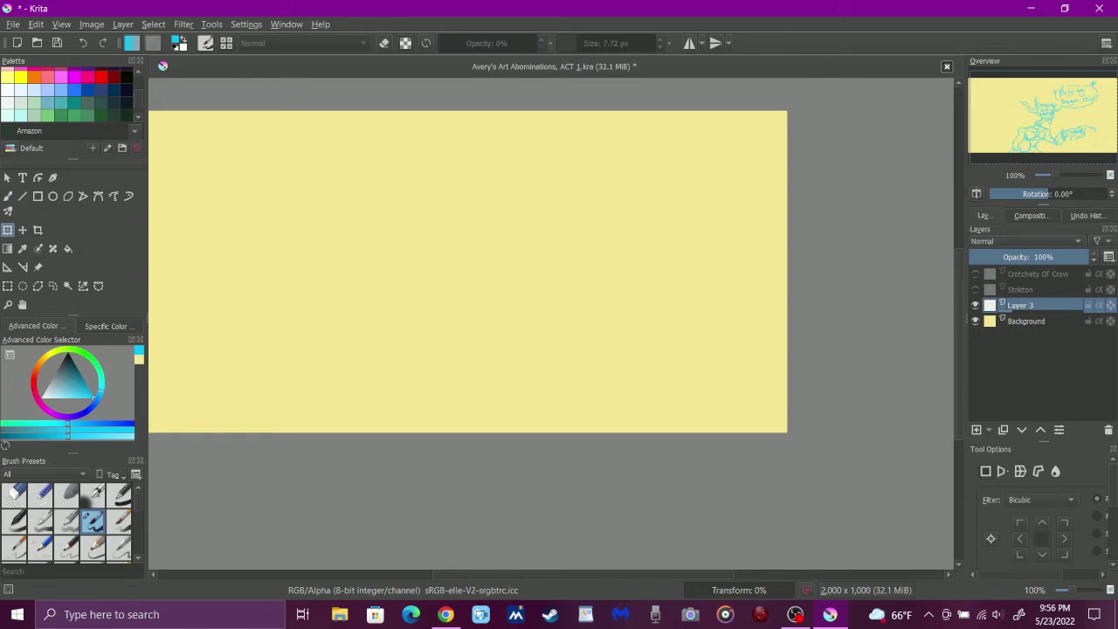
pyautogui.press('t')
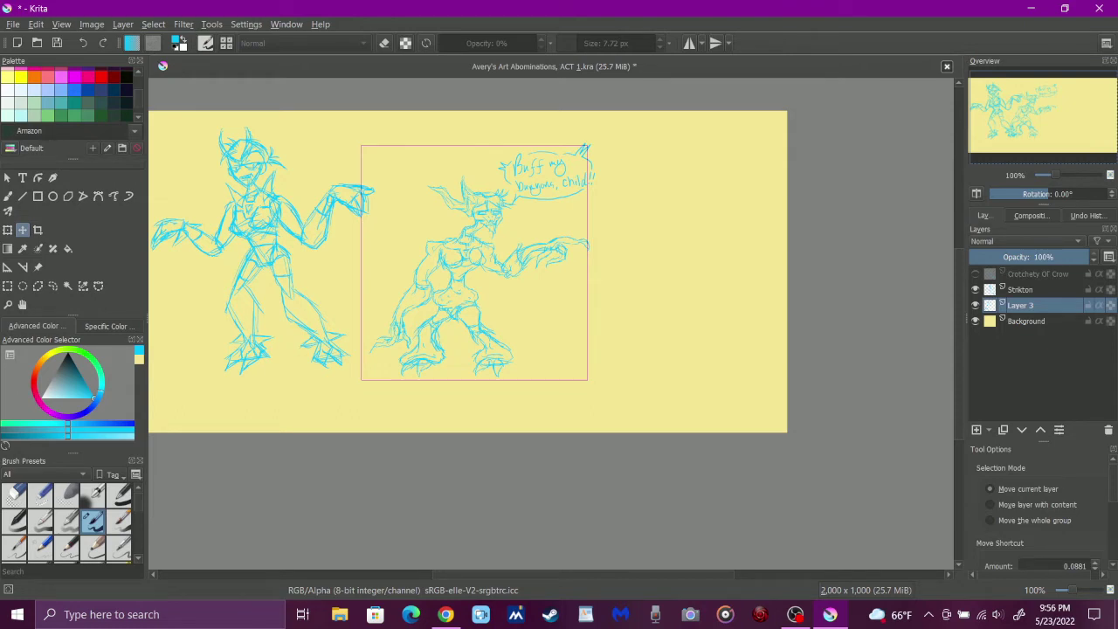
pyautogui.press('pageup')
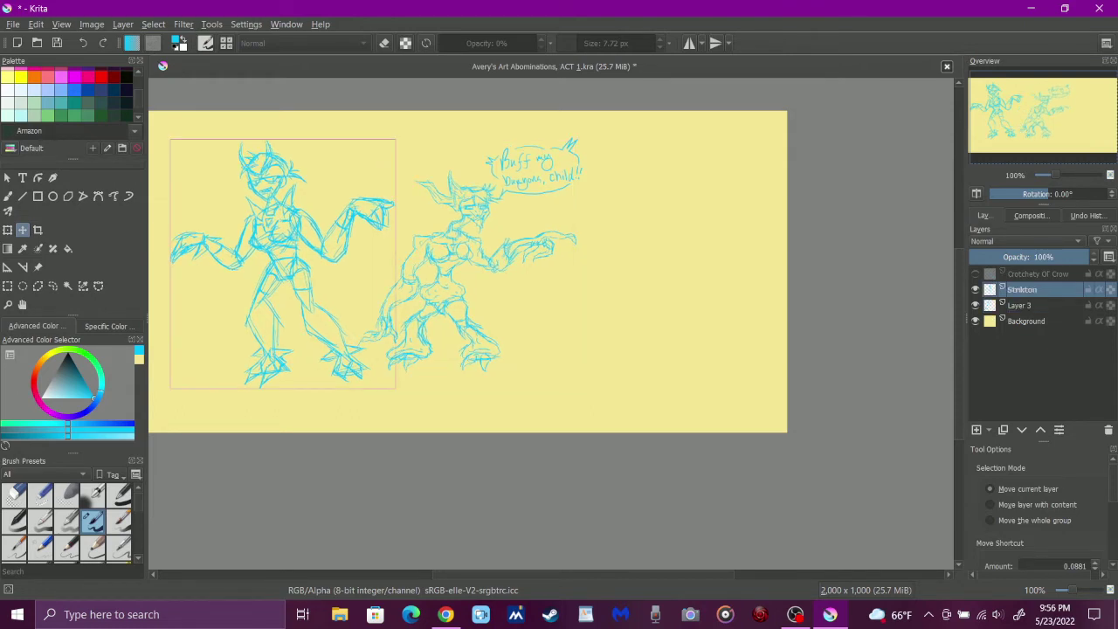
pyautogui.press('pagedown')
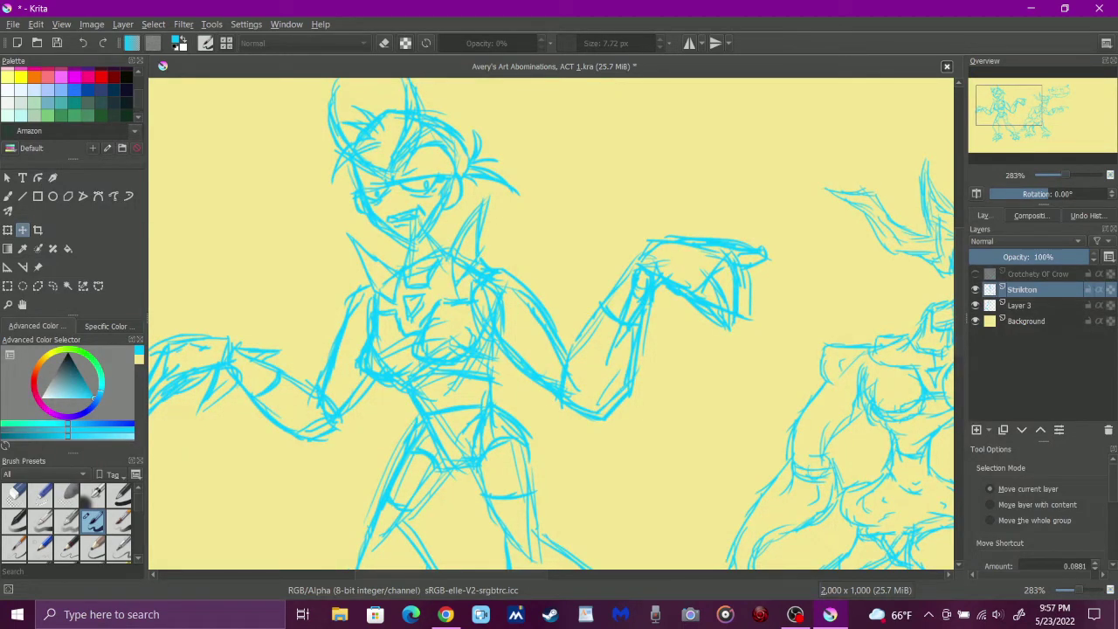
# Erase Strikton's pupils on the Strikton layer and redraw them
pyautogui.press('b')
pyautogui.press('e')
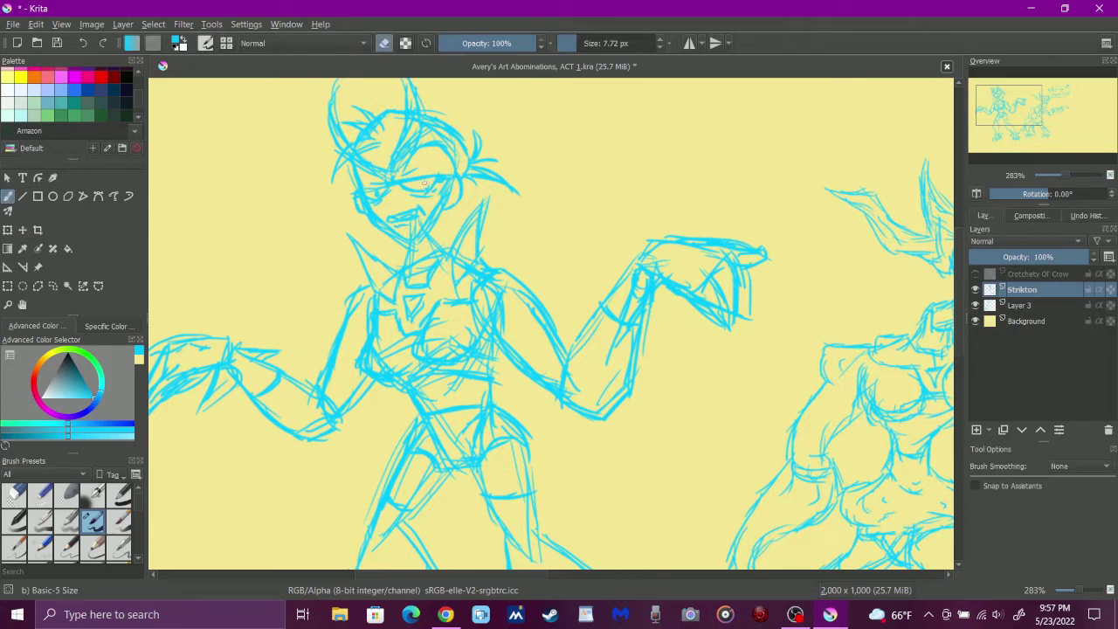
pyautogui.moveTo(426, 183); pyautogui.dragTo(376, 194)
pyautogui.press('e')
pyautogui.click(412, 186)
# Hand-letter "Like, no way, Grammy!!" beside Strikton's horns
pyautogui.scroll(-5, 734, 289)
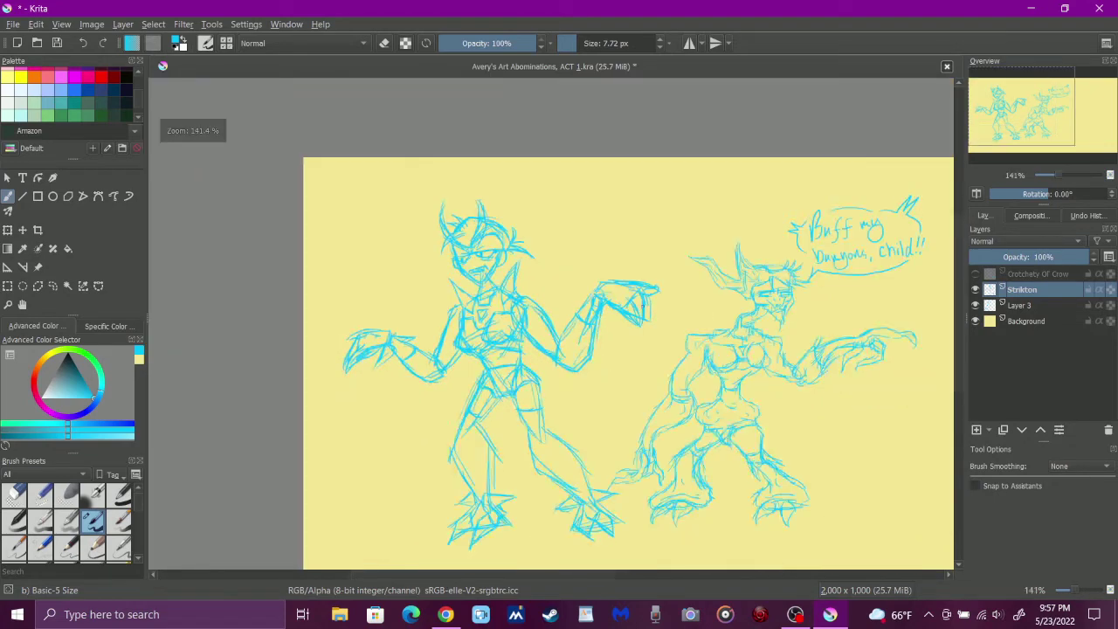
pyautogui.scroll(4, 681, 299)
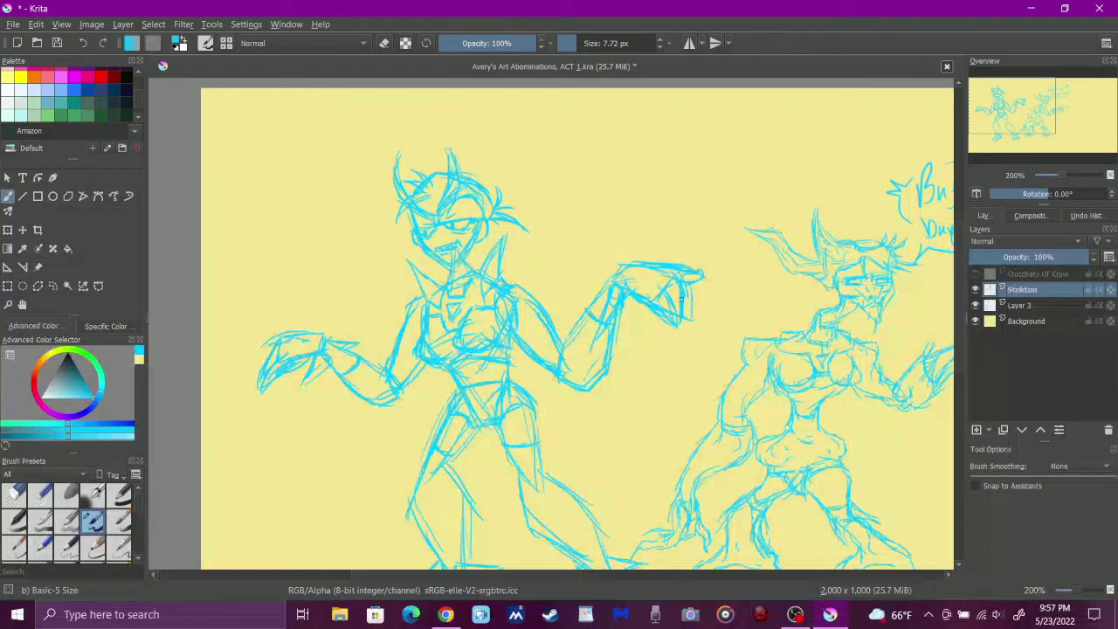
pyautogui.press('-')
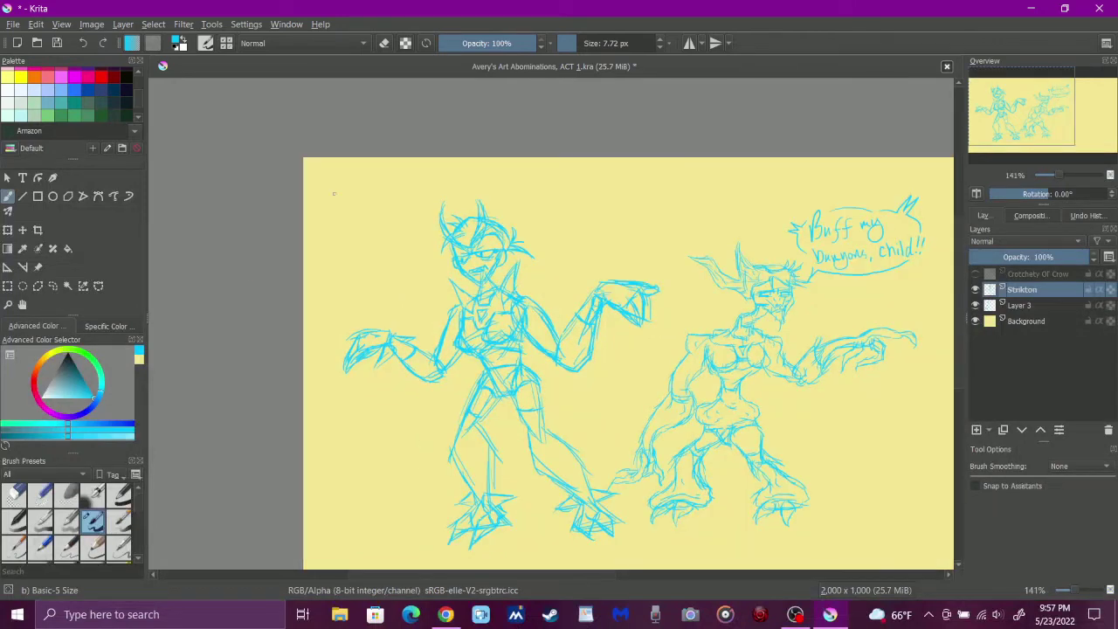
pyautogui.moveTo(330, 184)
pyautogui.mouseDown()
pyautogui.moveTo(348, 200)
pyautogui.moveTo(369, 185)
pyautogui.mouseUp()
pyautogui.moveTo(380, 196); pyautogui.dragTo(392, 177)
pyautogui.moveTo(398, 180); pyautogui.dragTo(421, 172)
pyautogui.moveTo(433, 171); pyautogui.dragTo(435, 180)
pyautogui.moveTo(437, 168)
pyautogui.mouseDown()
pyautogui.moveTo(431, 194)
pyautogui.moveTo(450, 177)
pyautogui.mouseUp()
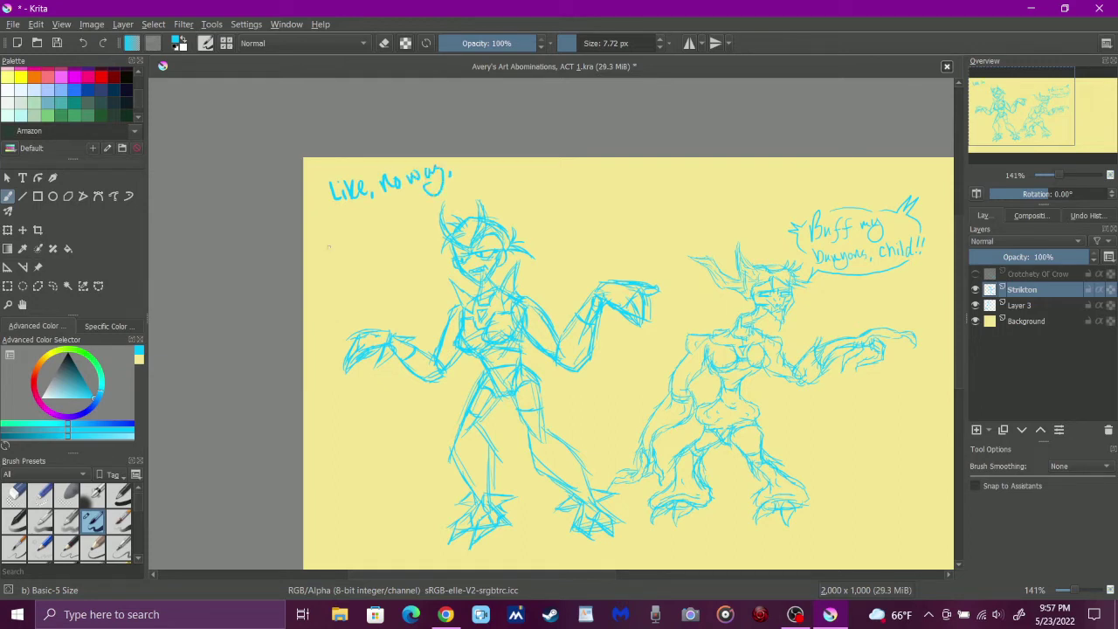
pyautogui.moveTo(337, 215)
pyautogui.mouseDown()
pyautogui.moveTo(330, 237)
pyautogui.moveTo(412, 201)
pyautogui.mouseUp()
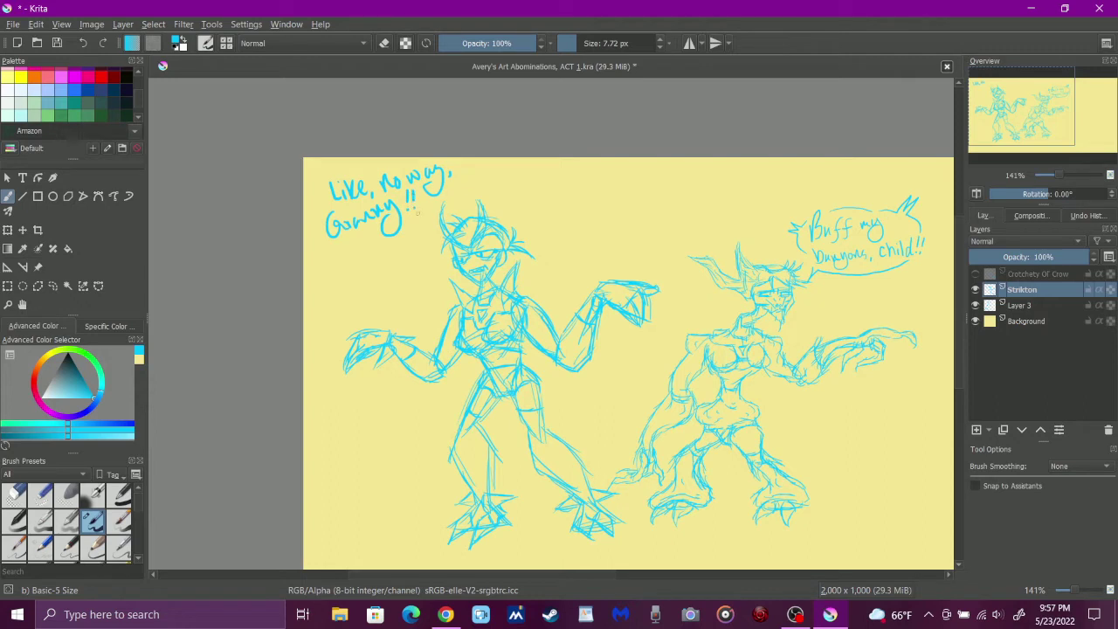
# Frame Strikton's lettering with curved speech-bubble lines and a tail toward the head, and select Layer 3
pyautogui.moveTo(324, 170); pyautogui.dragTo(318, 208)
pyautogui.moveTo(347, 239)
pyautogui.mouseDown()
pyautogui.moveTo(394, 235)
pyautogui.moveTo(421, 249)
pyautogui.moveTo(402, 240)
pyautogui.moveTo(427, 214)
pyautogui.mouseUp()
pyautogui.moveTo(349, 161)
pyautogui.mouseDown()
pyautogui.moveTo(459, 166)
pyautogui.moveTo(451, 197)
pyautogui.mouseUp()
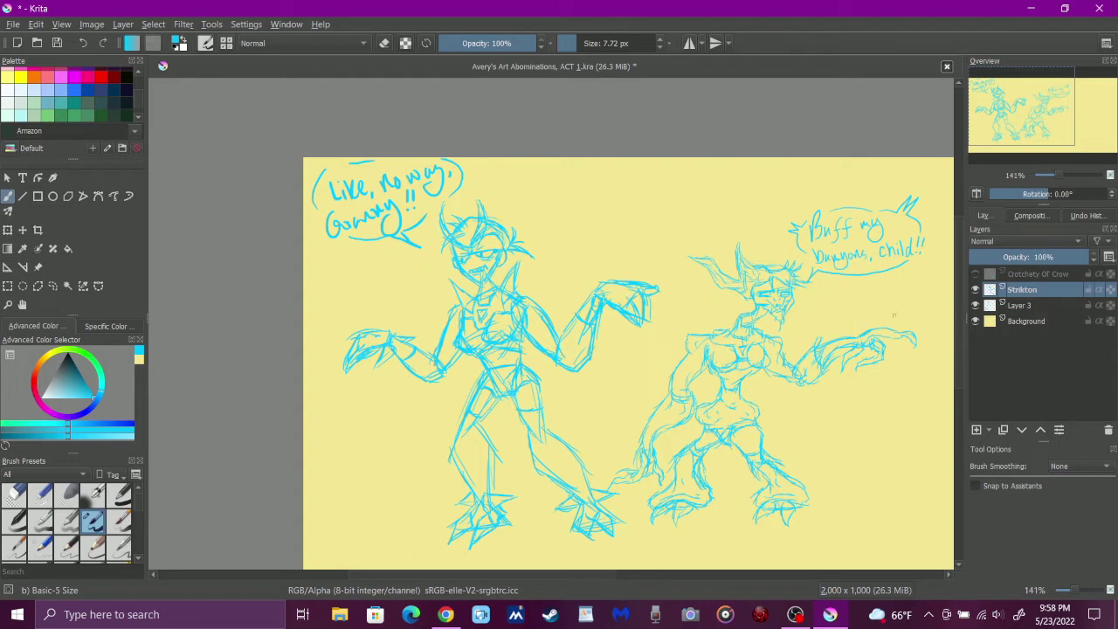
pyautogui.press('pagedown')
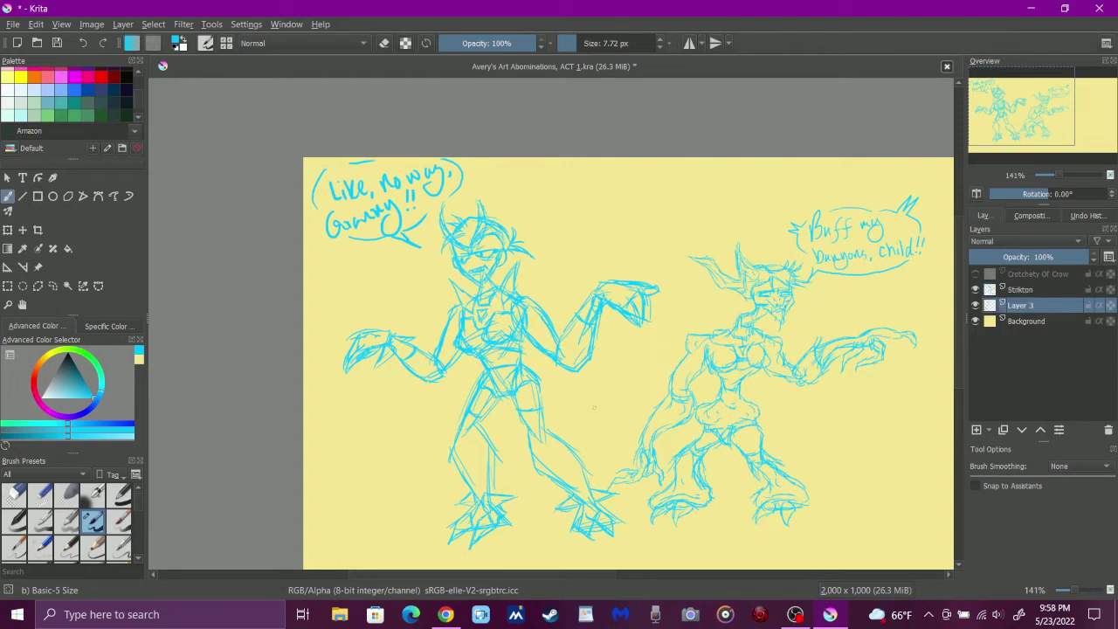
# Swap the two characters' places, moving Strikton to the canvas's right half and the Layer 3 granny with her speech bubble to the left
pyautogui.press('pageup')
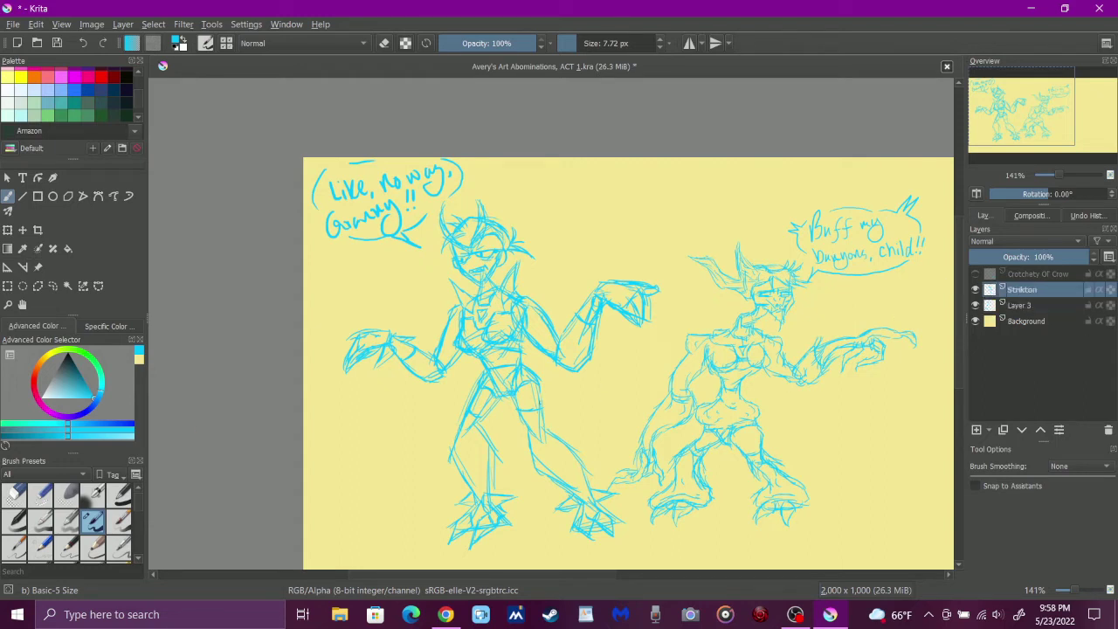
pyautogui.hscroll(5, 551, 362)
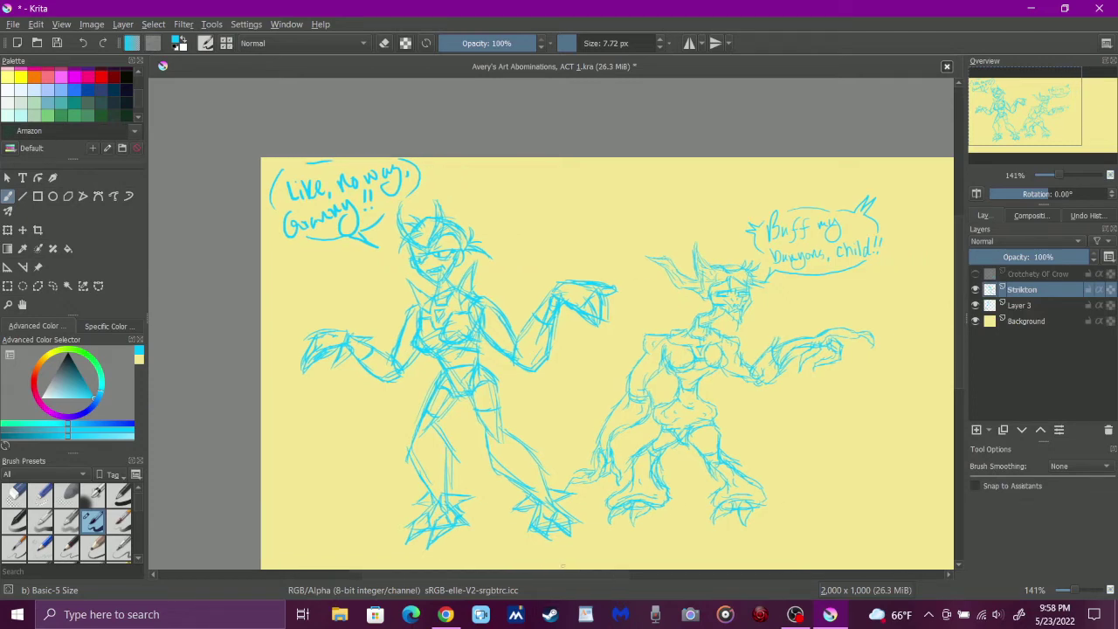
pyautogui.hscroll(-2, 550, 362)
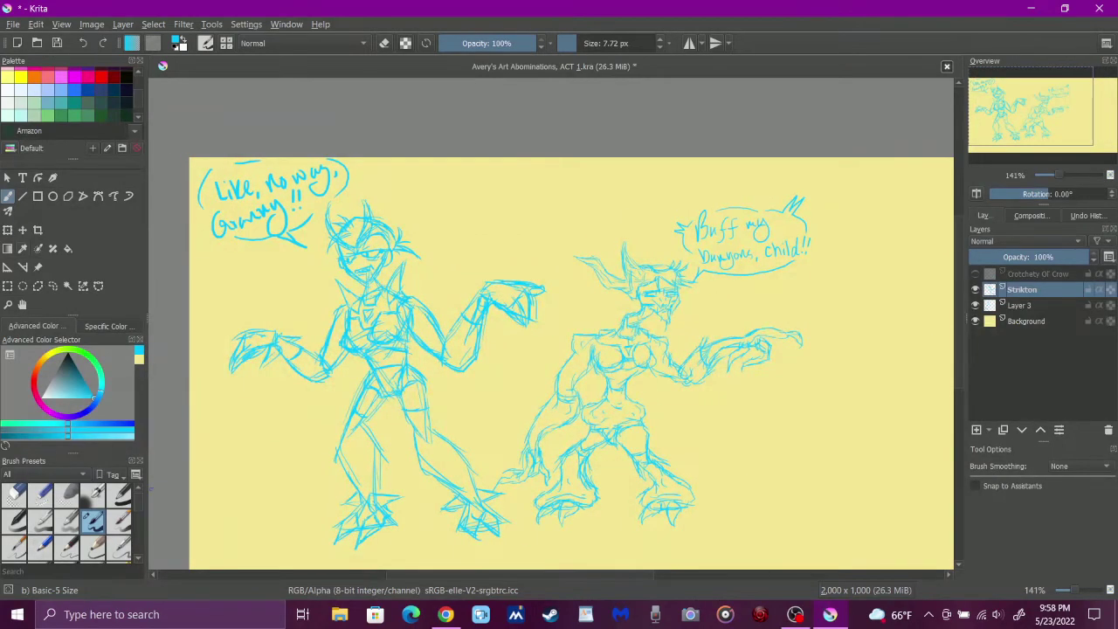
pyautogui.press('t')
pyautogui.moveTo(376, 350); pyautogui.dragTo(834, 364)
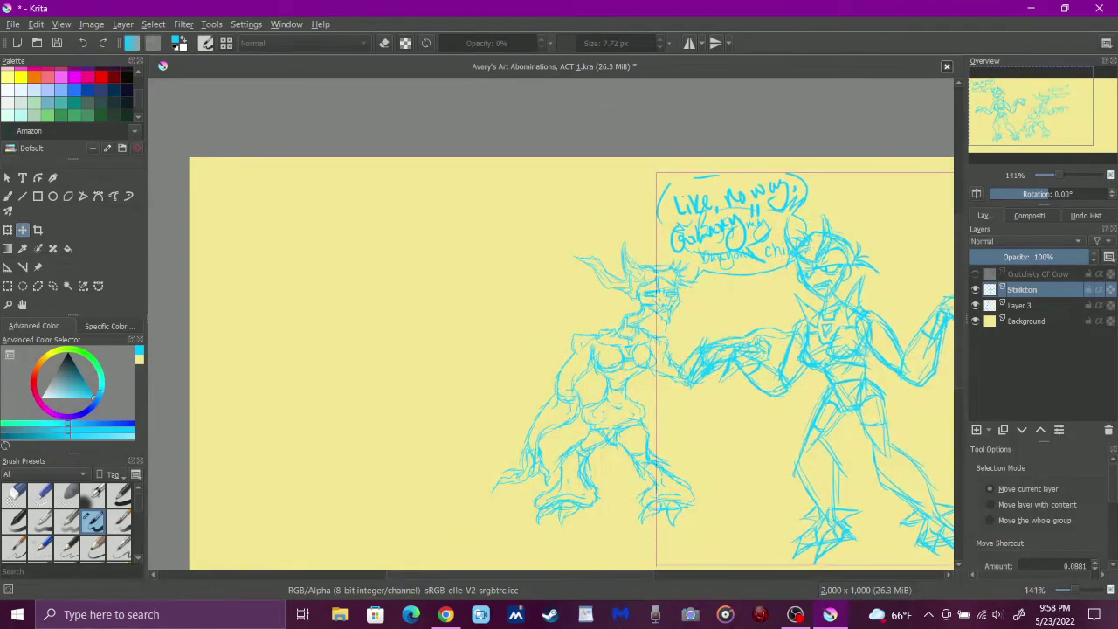
pyautogui.click(1020, 305)
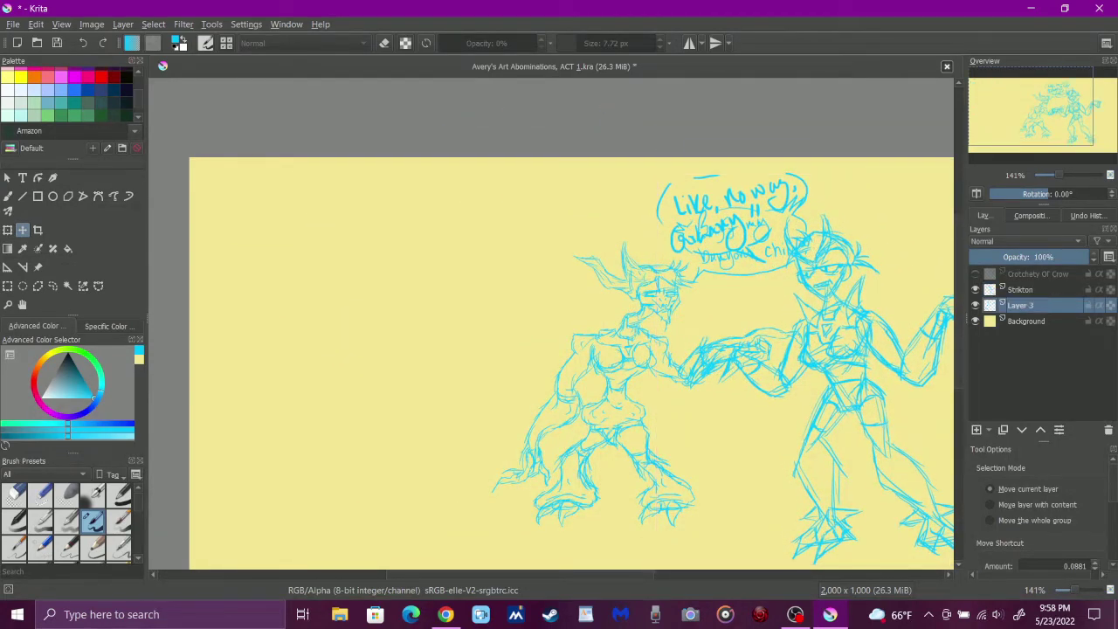
pyautogui.moveTo(647, 367); pyautogui.dragTo(504, 404)
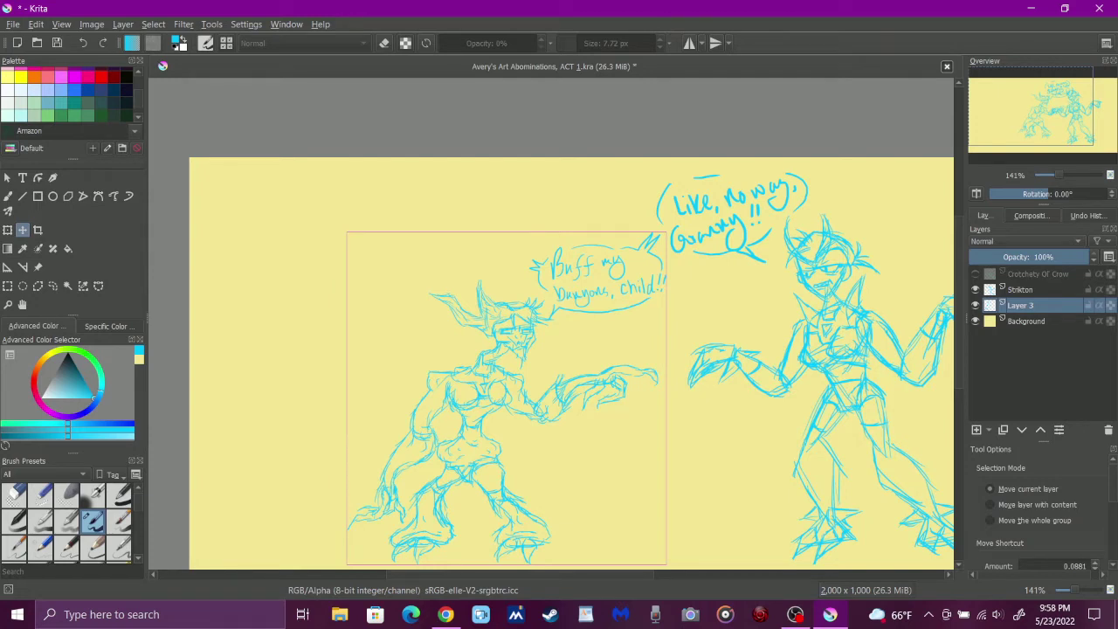
# Rename Layer 3 as "Granny Strikton"
pyautogui.press('F2')
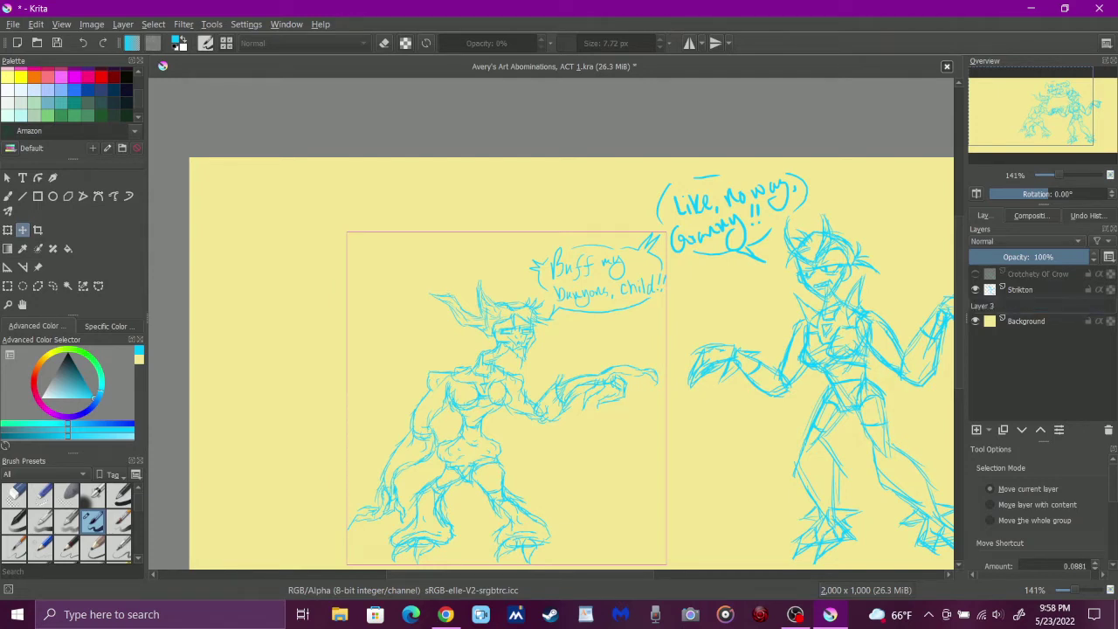
pyautogui.press('BackSpace')
pyautogui.write('Granny Strikton')
pyautogui.press('Return')
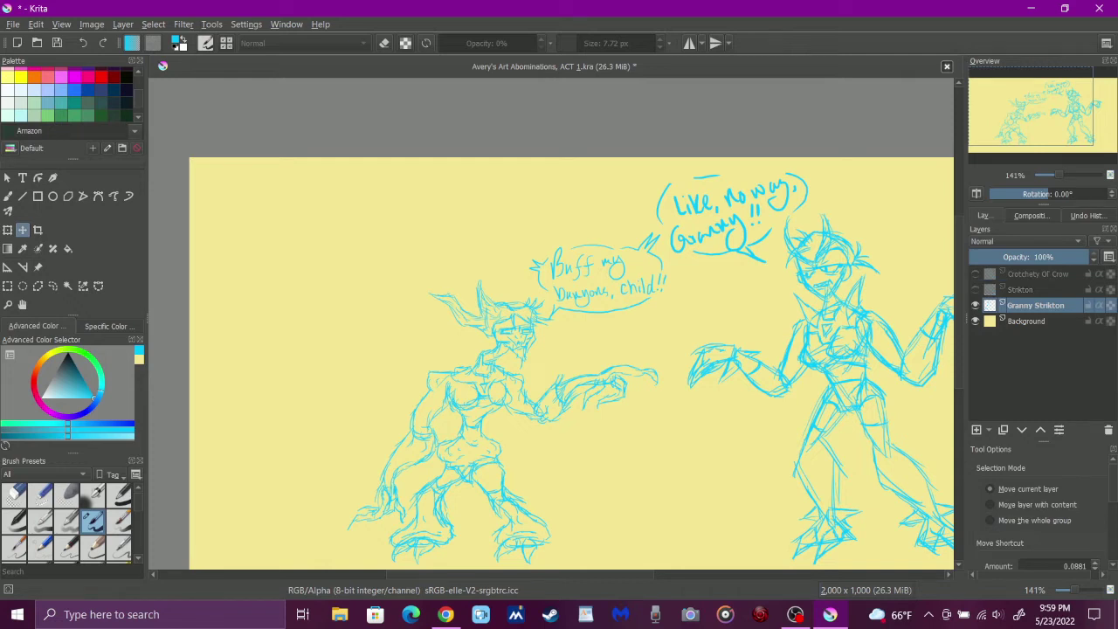
# Hide the Strikton and Granny Strikton layers, keeping the Background layer visible
pyautogui.click(976, 289)
pyautogui.click(976, 320)
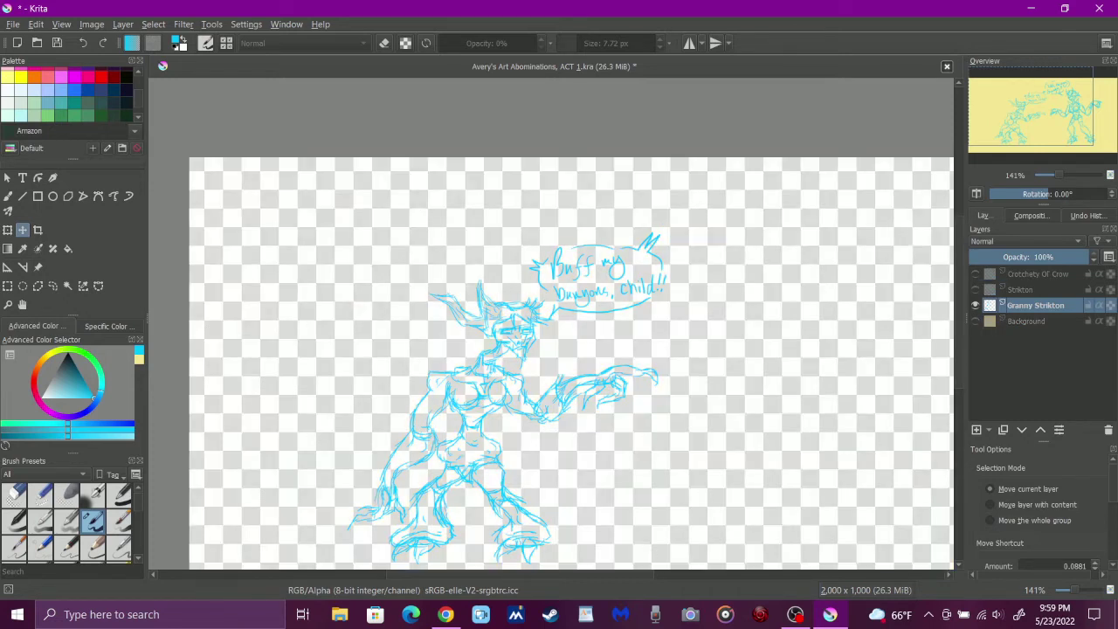
pyautogui.click(976, 321)
pyautogui.click(976, 305)
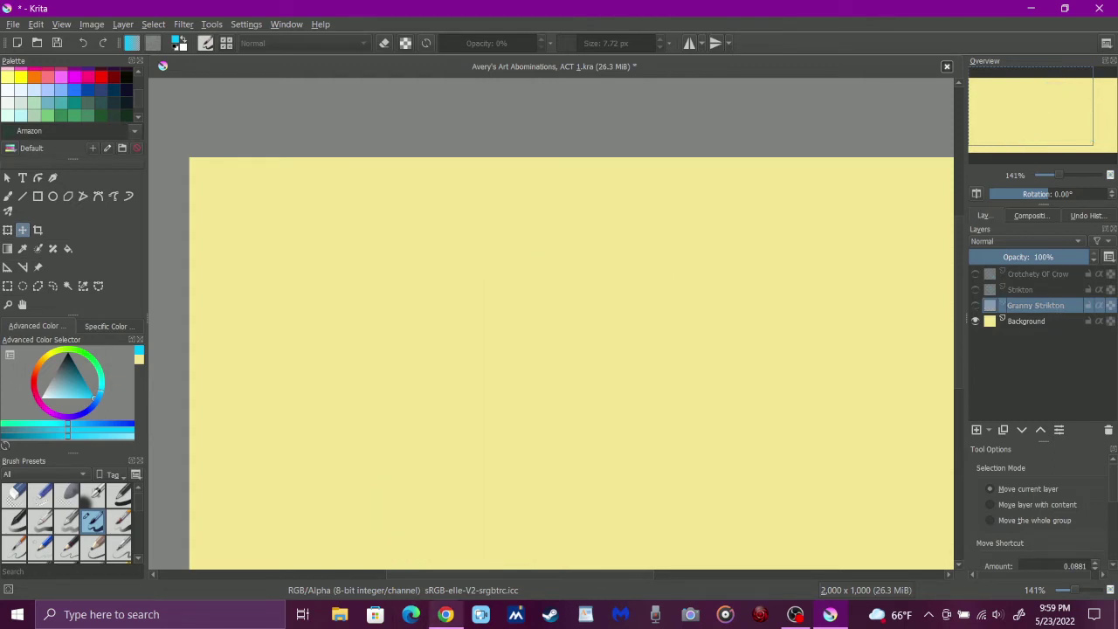
# Switch to Chrome to check the live Twitch stream and the background music video, and return to Krita
pyautogui.moveTo(445, 615)
pyautogui.click(446, 538)
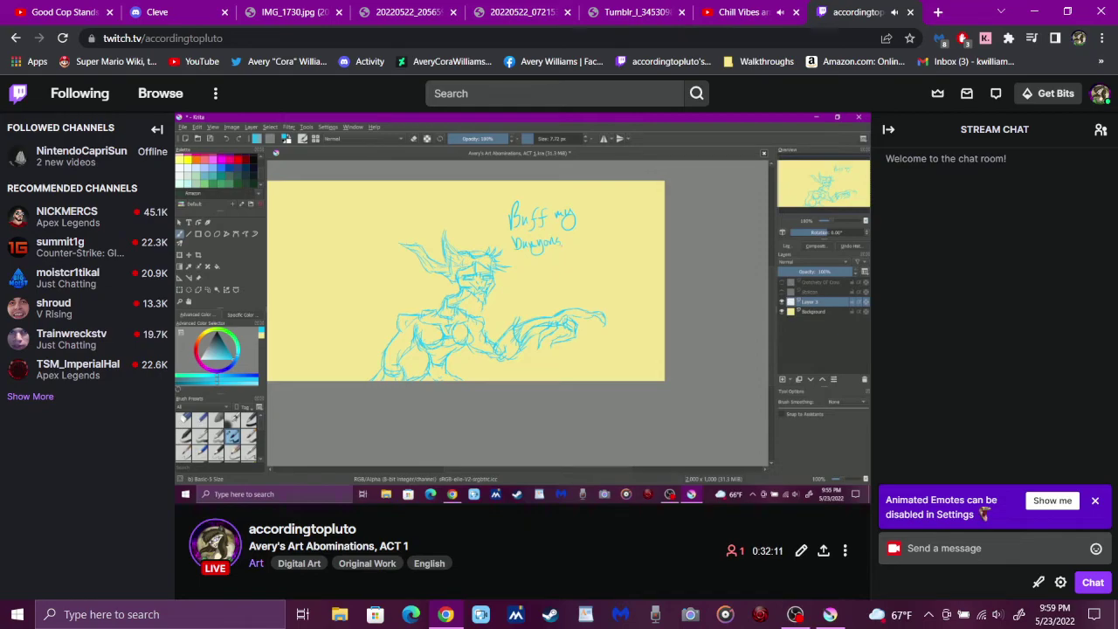
pyautogui.hotkey('ctrl', 'shift', 'Tab')
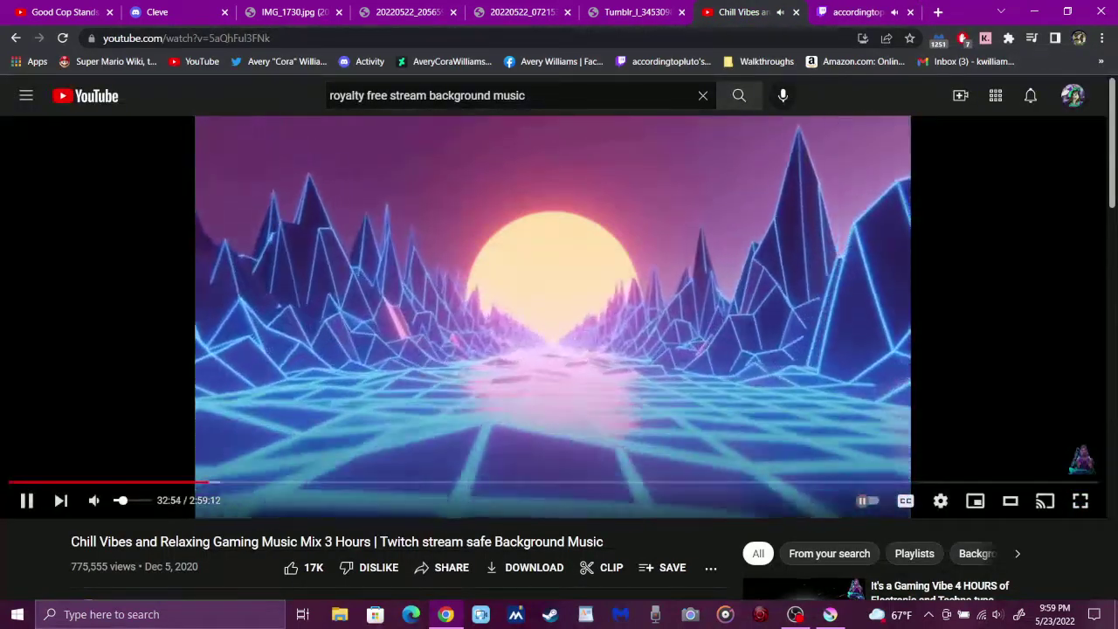
pyautogui.hotkey('ctrl', 'Tab')
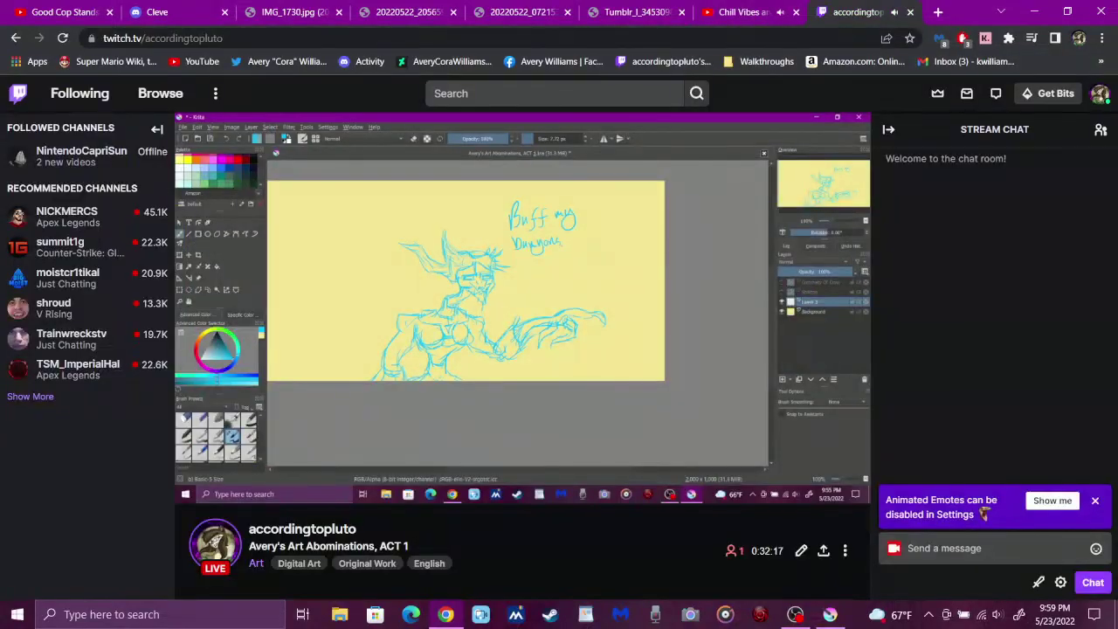
pyautogui.click(830, 614)
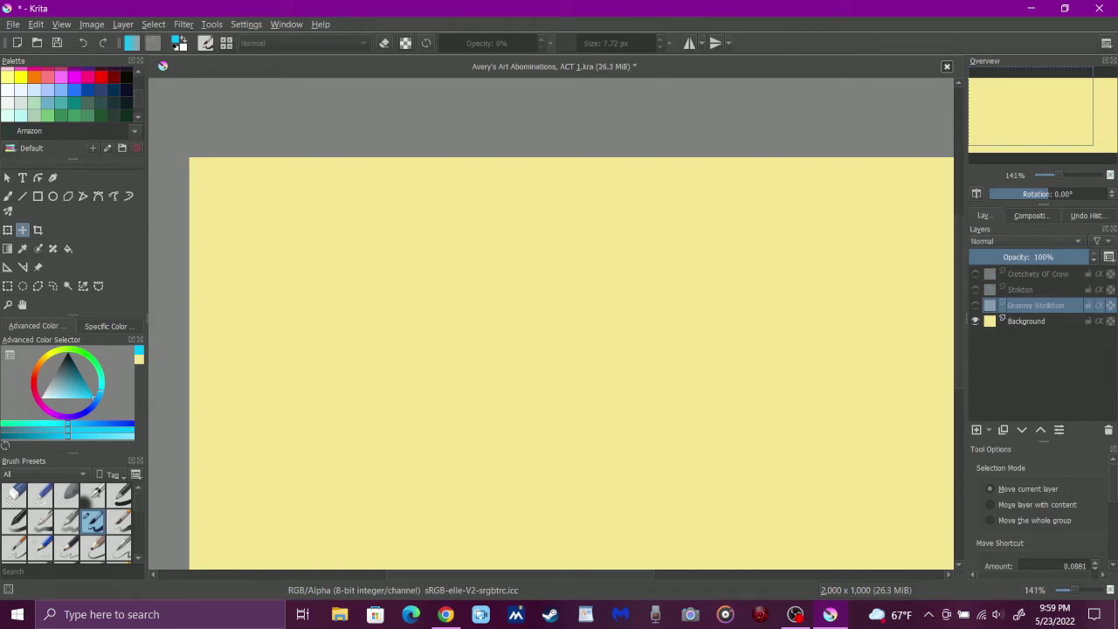
# Add a new paint layer directly above Background and ready the freehand brush with bright red from the Amazon palette
pyautogui.click(1029, 321)
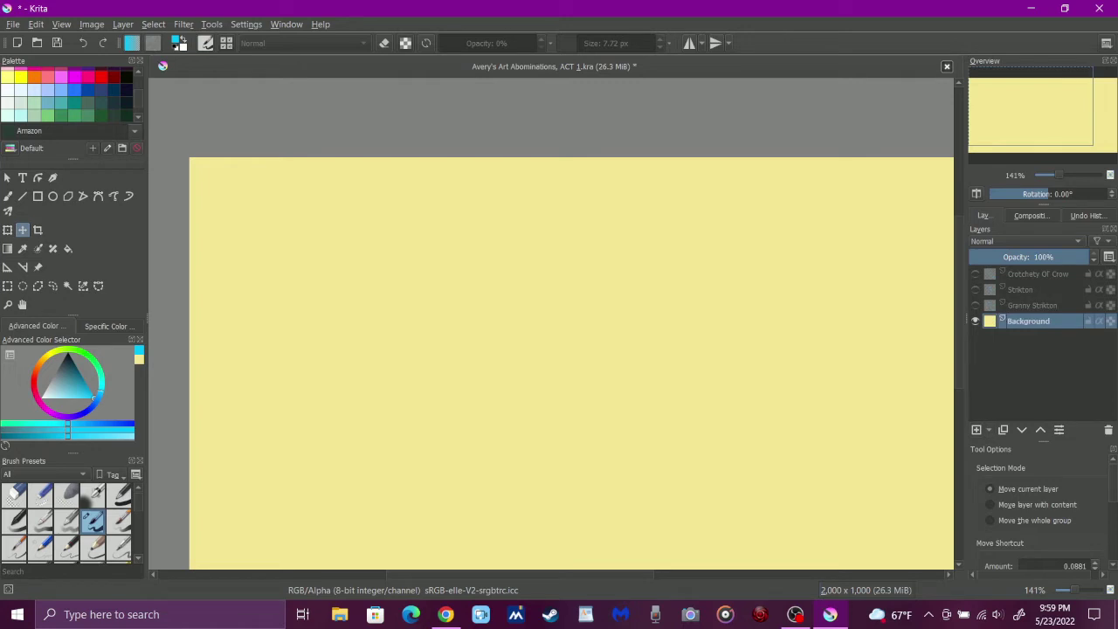
pyautogui.press('Insert')
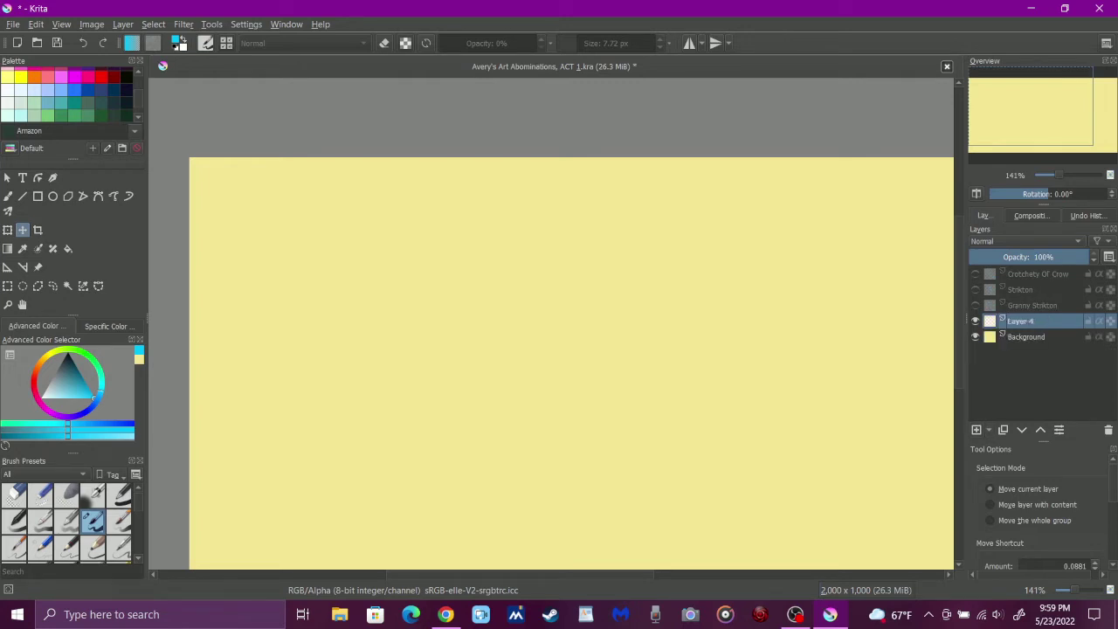
pyautogui.click(101, 77)
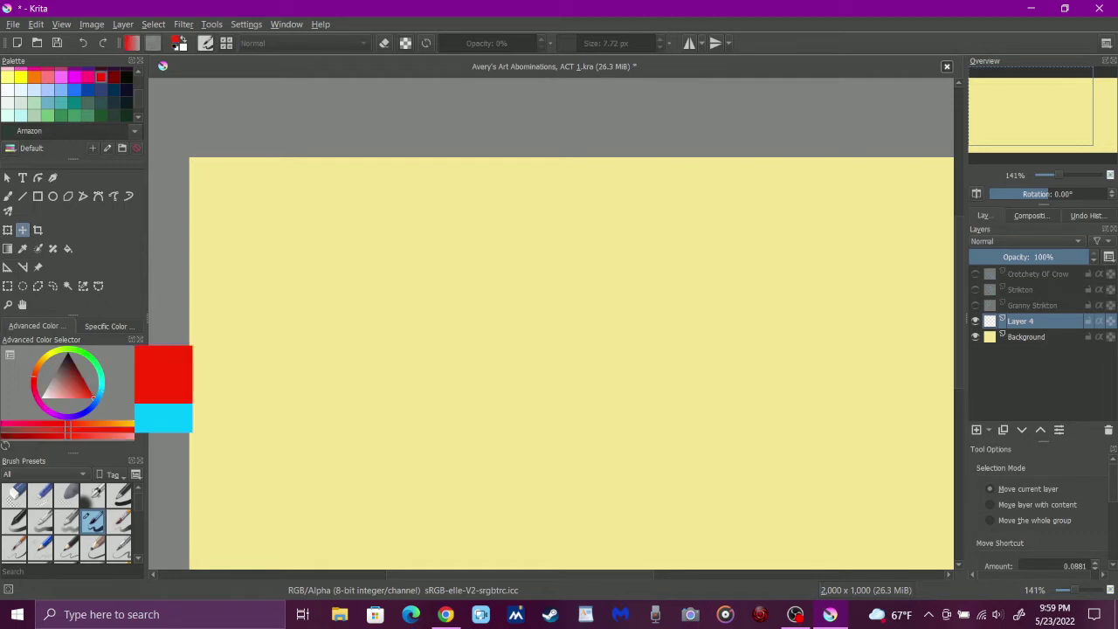
pyautogui.press('b')
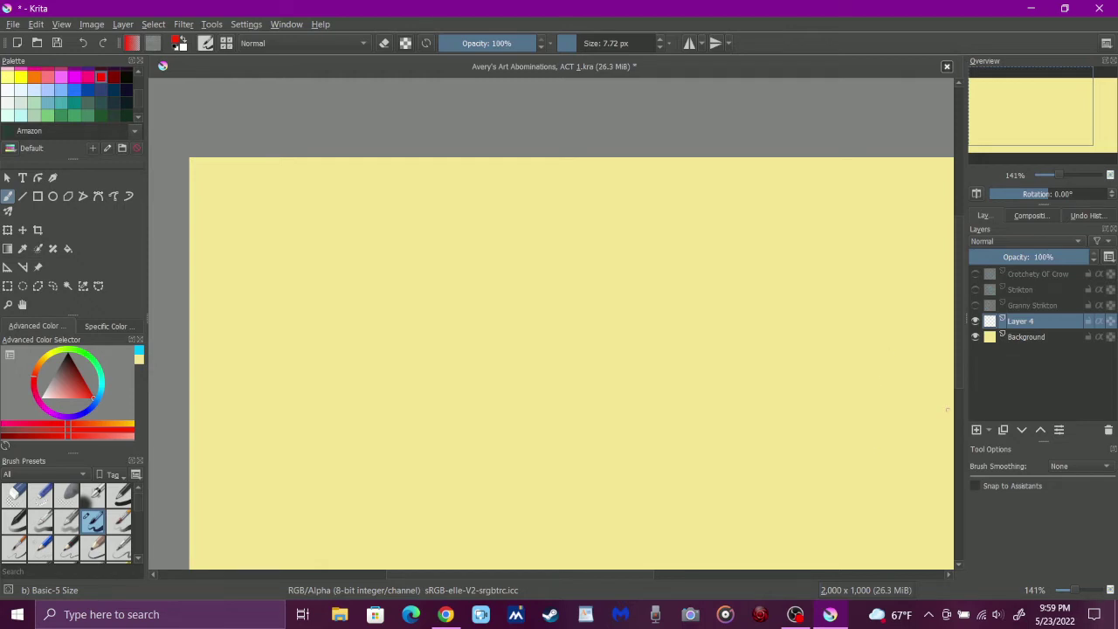
pyautogui.press('1')
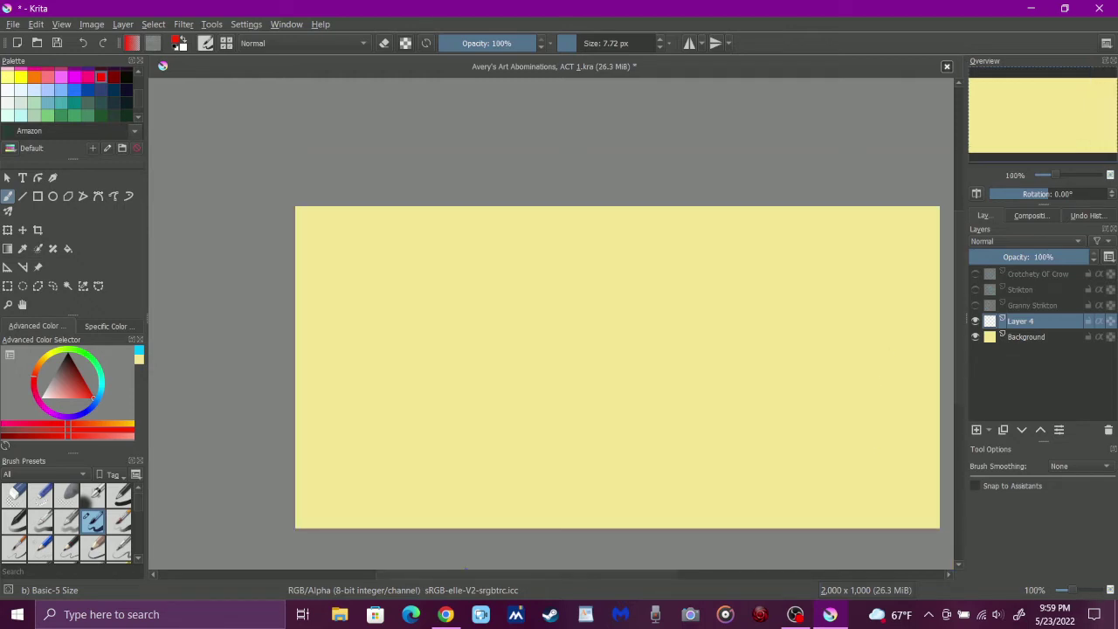
pyautogui.hscroll(3, 468, 568)
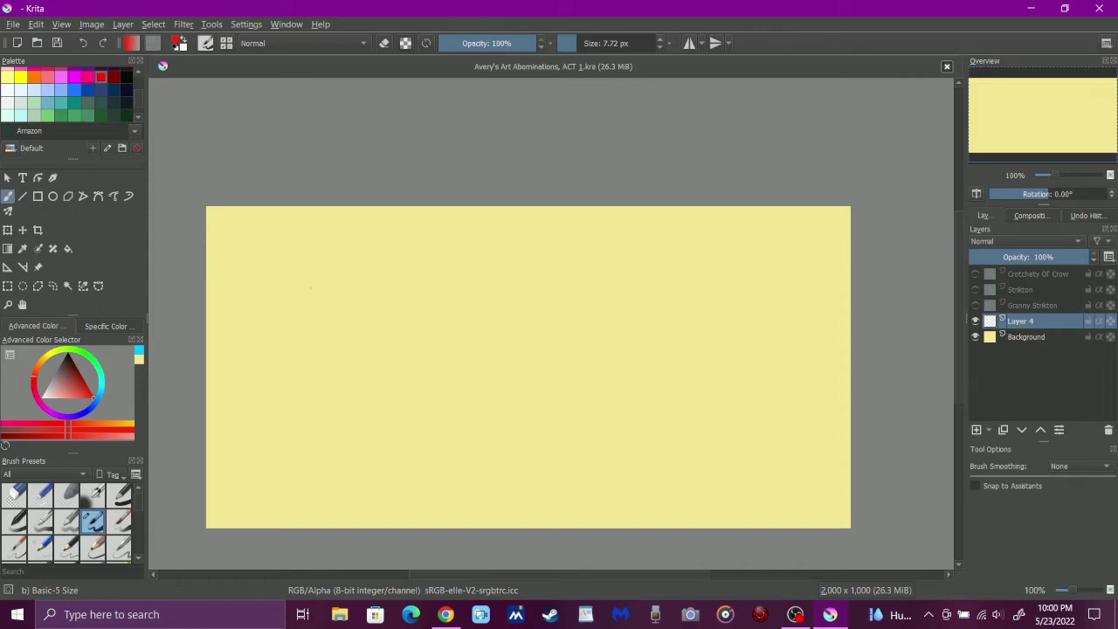
# Sketch a rounded head circle in red in the upper-left part of the canvas on Layer 4
pyautogui.moveTo(288, 290); pyautogui.dragTo(298, 274)
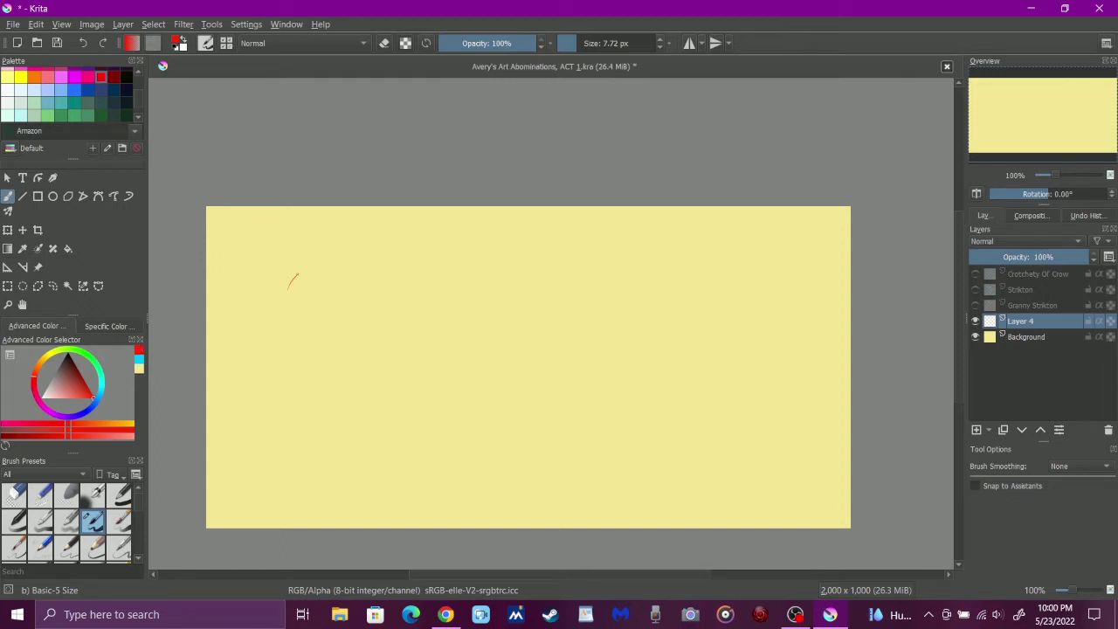
pyautogui.moveTo(297, 273); pyautogui.dragTo(299, 320)
pyautogui.moveTo(301, 325); pyautogui.dragTo(361, 311)
pyautogui.moveTo(332, 267); pyautogui.dragTo(323, 264)
pyautogui.moveTo(304, 267); pyautogui.dragTo(332, 262)
pyautogui.moveTo(342, 262); pyautogui.dragTo(363, 306)
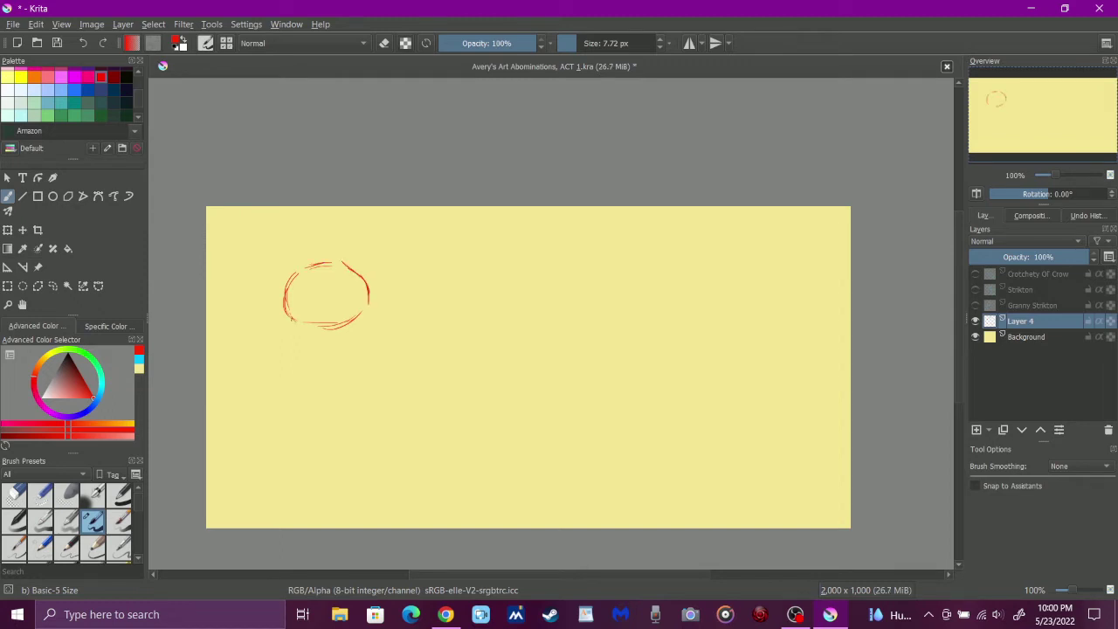
# Sketch the wide, jagged-cornered muzzle under the head circle and reinforce its upper and lower edges
pyautogui.moveTo(290, 318); pyautogui.dragTo(301, 333)
pyautogui.moveTo(296, 330); pyautogui.dragTo(365, 343)
pyautogui.moveTo(367, 304); pyautogui.dragTo(372, 344)
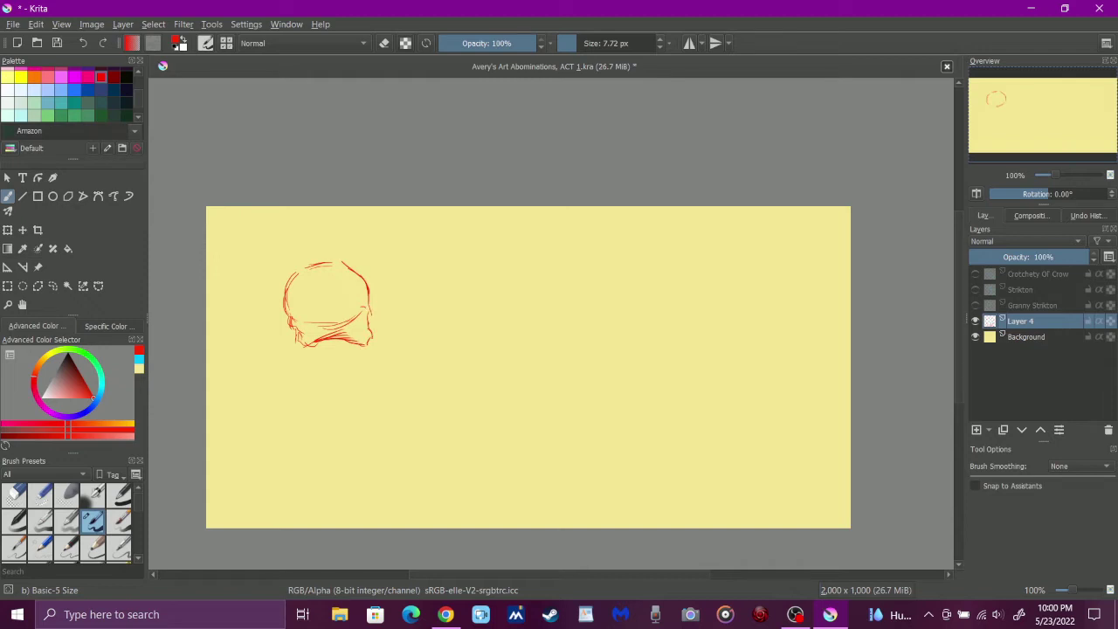
pyautogui.moveTo(285, 323); pyautogui.dragTo(362, 308)
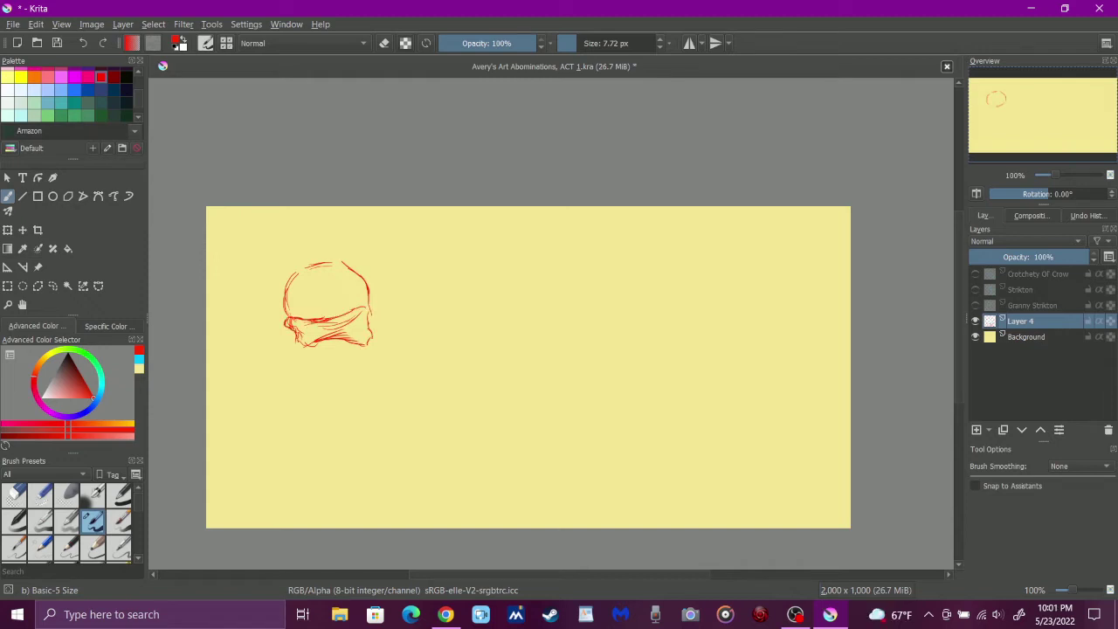
pyautogui.moveTo(297, 339); pyautogui.dragTo(310, 348)
pyautogui.moveTo(323, 319); pyautogui.dragTo(354, 307)
pyautogui.moveTo(353, 343); pyautogui.dragTo(372, 327)
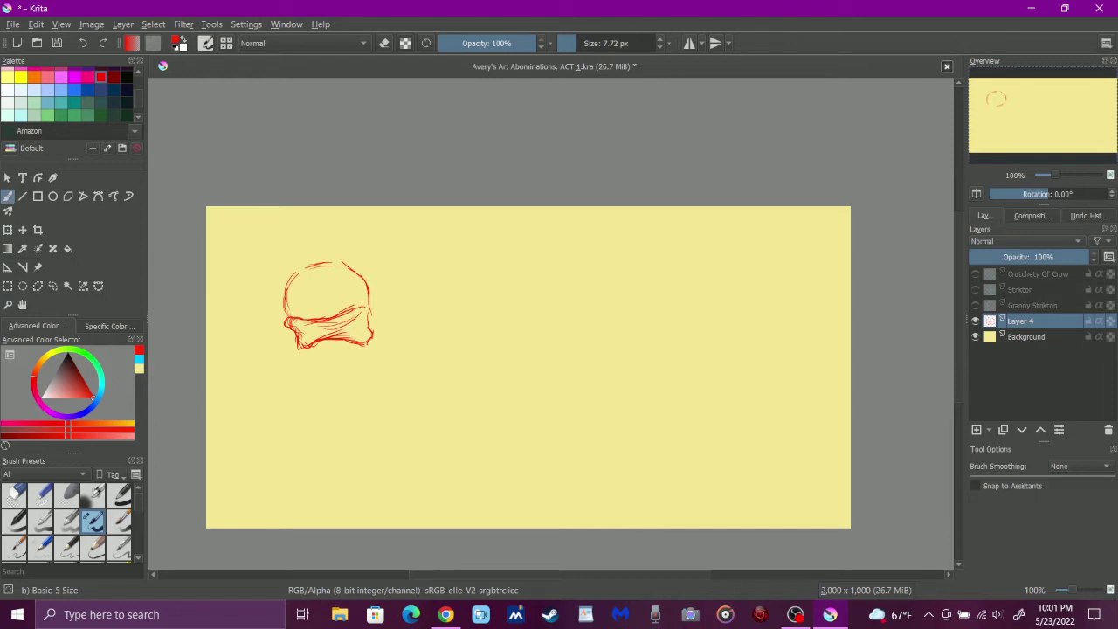
# Add pointed ears on both sides of the head and large horns curling downward beside the face
pyautogui.moveTo(342, 275); pyautogui.dragTo(396, 224)
pyautogui.moveTo(395, 229); pyautogui.dragTo(348, 276)
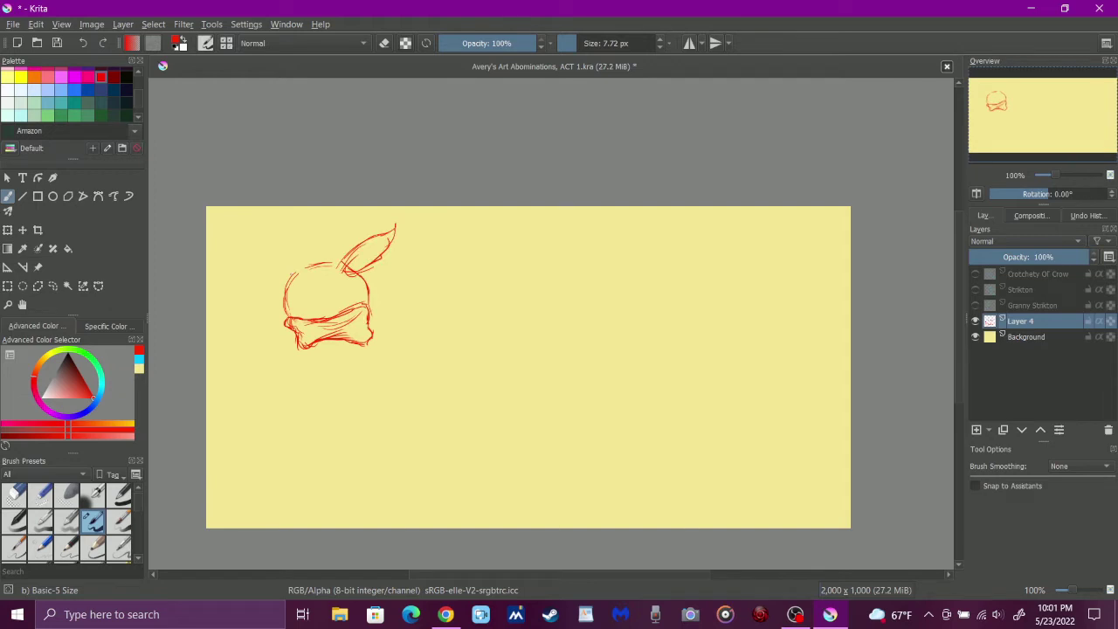
pyautogui.moveTo(299, 273); pyautogui.dragTo(289, 289)
pyautogui.moveTo(359, 277); pyautogui.dragTo(408, 352)
pyautogui.moveTo(273, 301); pyautogui.dragTo(251, 323)
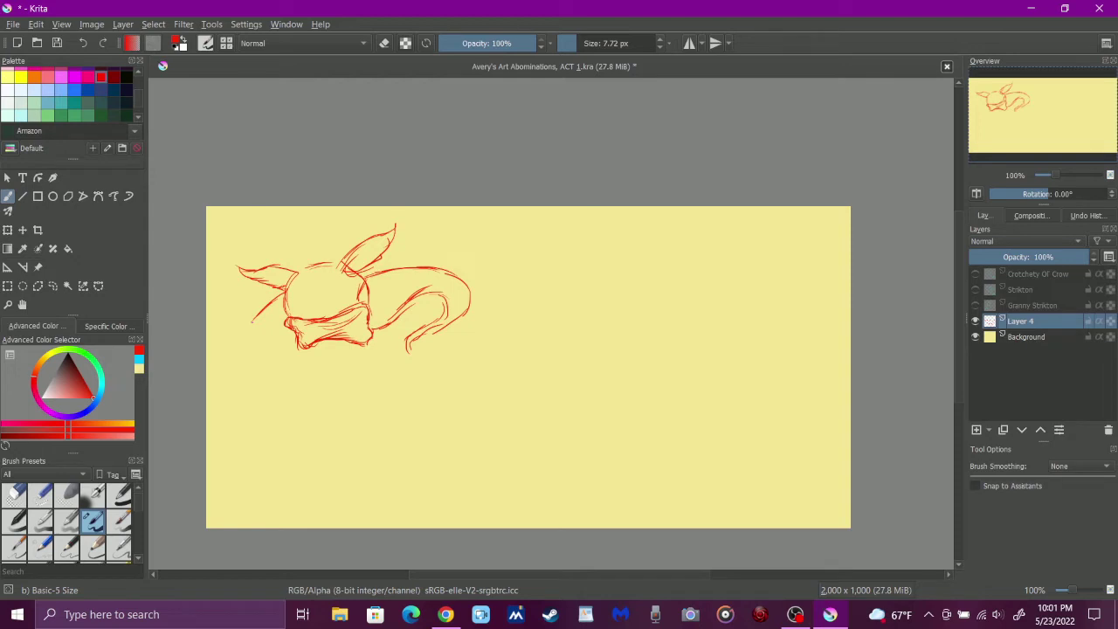
pyautogui.moveTo(284, 316); pyautogui.dragTo(278, 372)
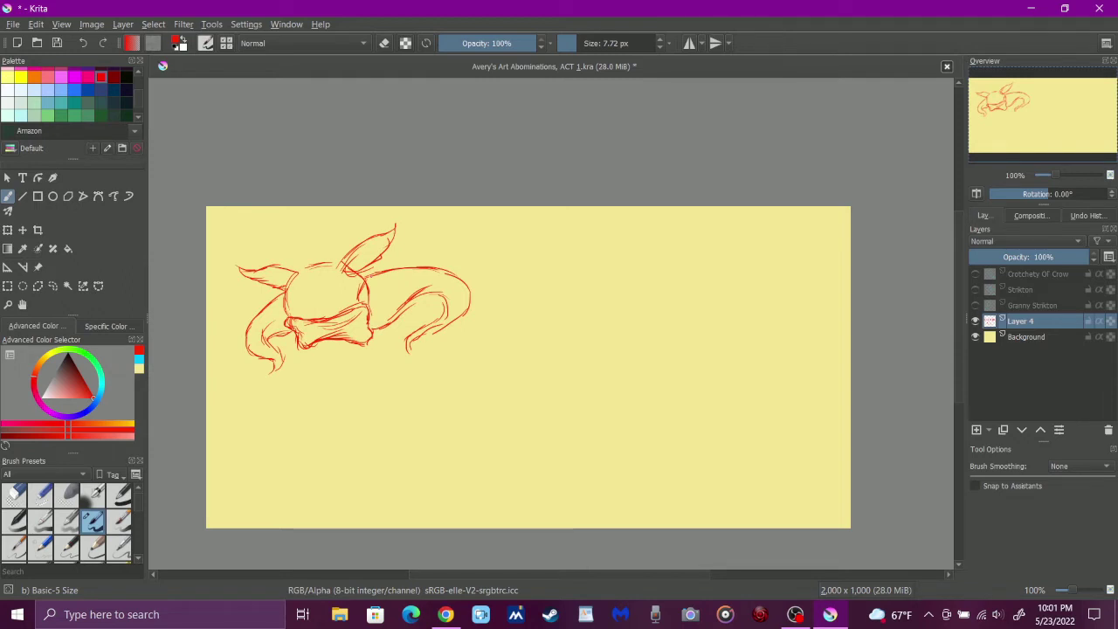
# Sketch spiky hair tufts on top of the head and the wrinkled brow and eyes above the muzzle
pyautogui.moveTo(285, 263); pyautogui.dragTo(316, 240)
pyautogui.moveTo(294, 287); pyautogui.dragTo(322, 294)
pyautogui.moveTo(281, 261); pyautogui.dragTo(301, 271)
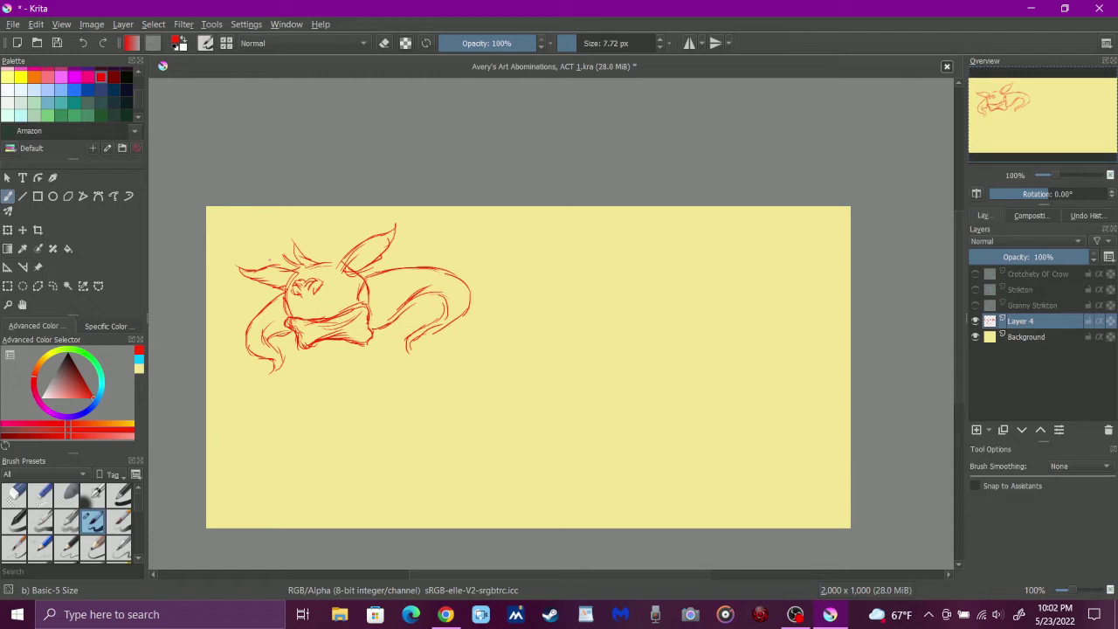
pyautogui.moveTo(313, 237); pyautogui.dragTo(335, 264)
pyautogui.moveTo(310, 308); pyautogui.dragTo(339, 318)
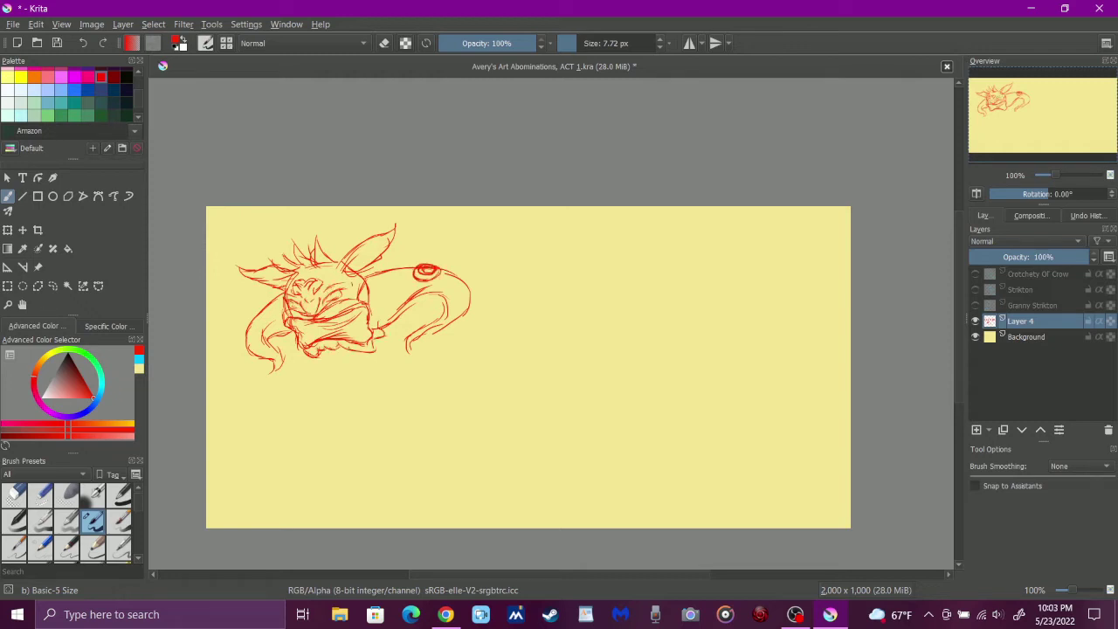
# Sketch the rounded torso and shoulder below the head, a long outstretched clawed limb, and a bent arm
pyautogui.moveTo(297, 339); pyautogui.dragTo(301, 352)
pyautogui.moveTo(377, 330); pyautogui.dragTo(389, 327)
pyautogui.moveTo(441, 315); pyautogui.dragTo(362, 425)
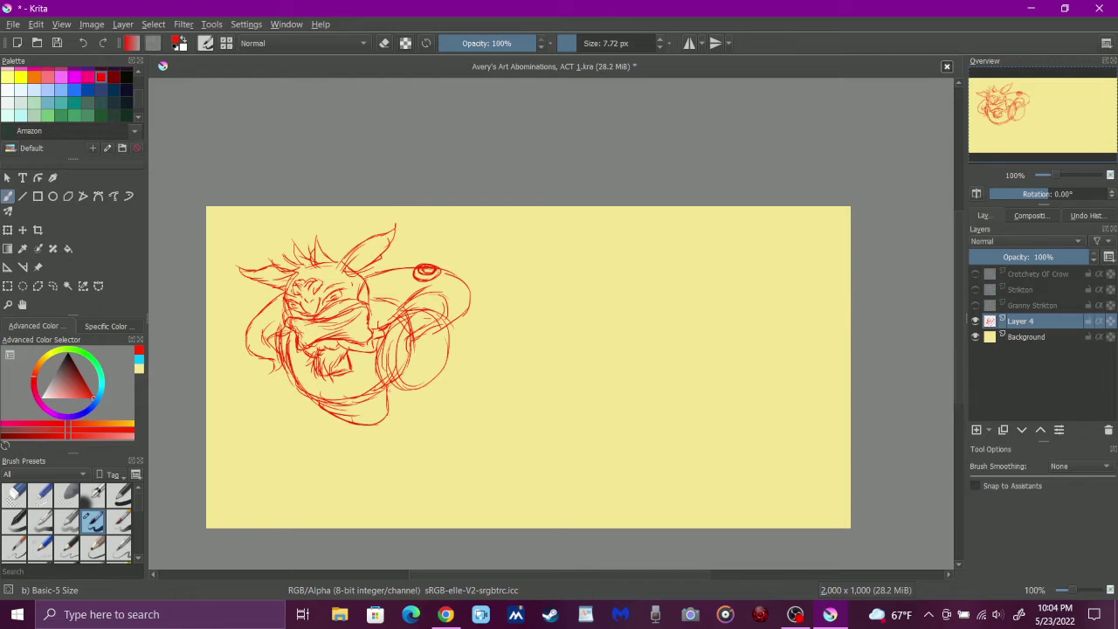
pyautogui.moveTo(398, 389); pyautogui.dragTo(489, 434)
pyautogui.moveTo(340, 411)
pyautogui.mouseDown()
pyautogui.moveTo(275, 455)
pyautogui.moveTo(301, 457)
pyautogui.mouseUp()
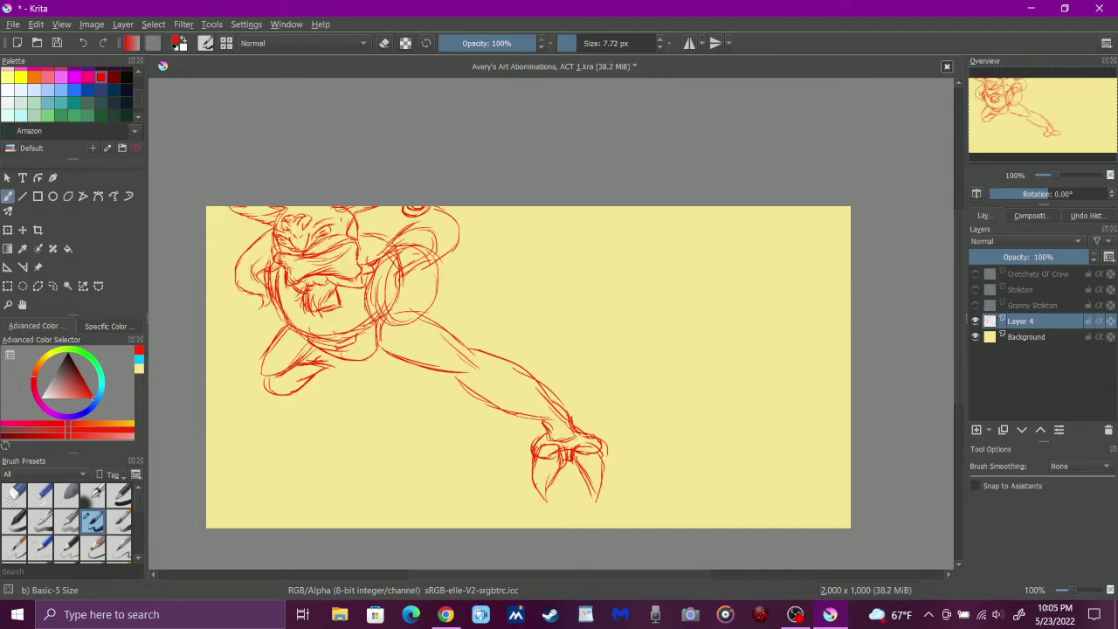
# Sketch the bent arm's curled hand, the bulky front leg, and the outline of the other arm reaching out behind the head
pyautogui.moveTo(336, 357); pyautogui.dragTo(317, 364)
pyautogui.hotkey('ctrl', 'z')
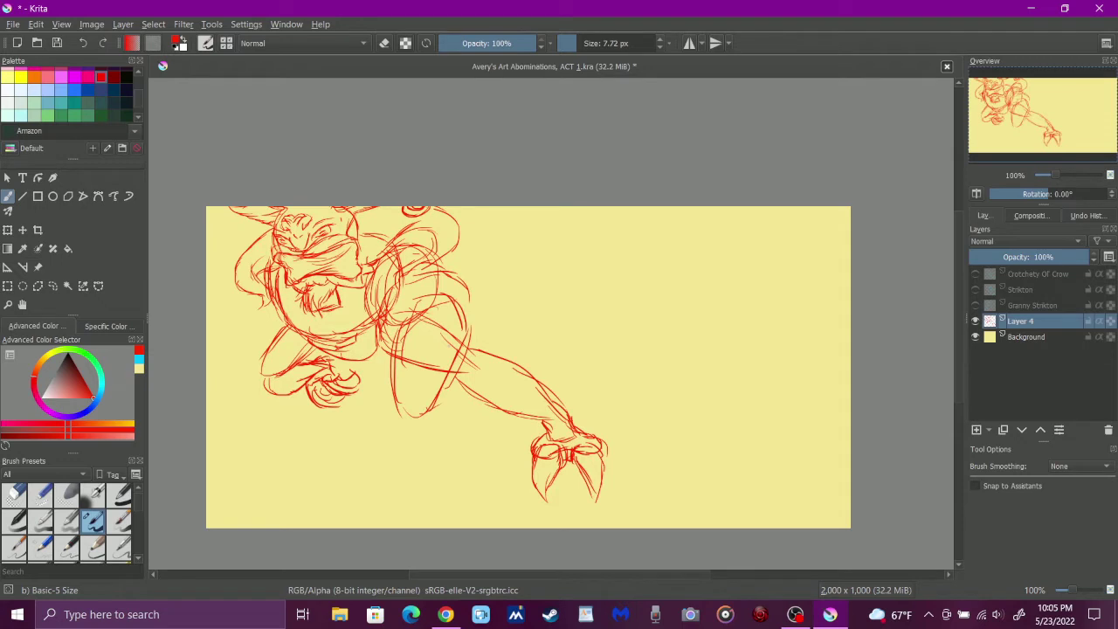
pyautogui.moveTo(418, 315); pyautogui.dragTo(458, 302)
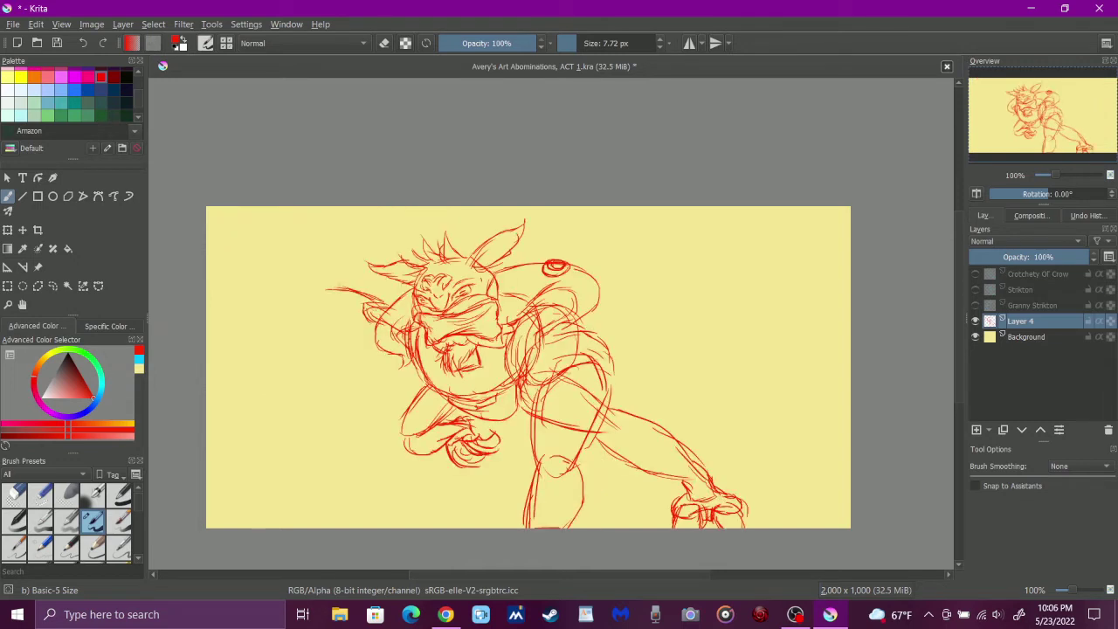
pyautogui.moveTo(376, 298); pyautogui.dragTo(318, 301)
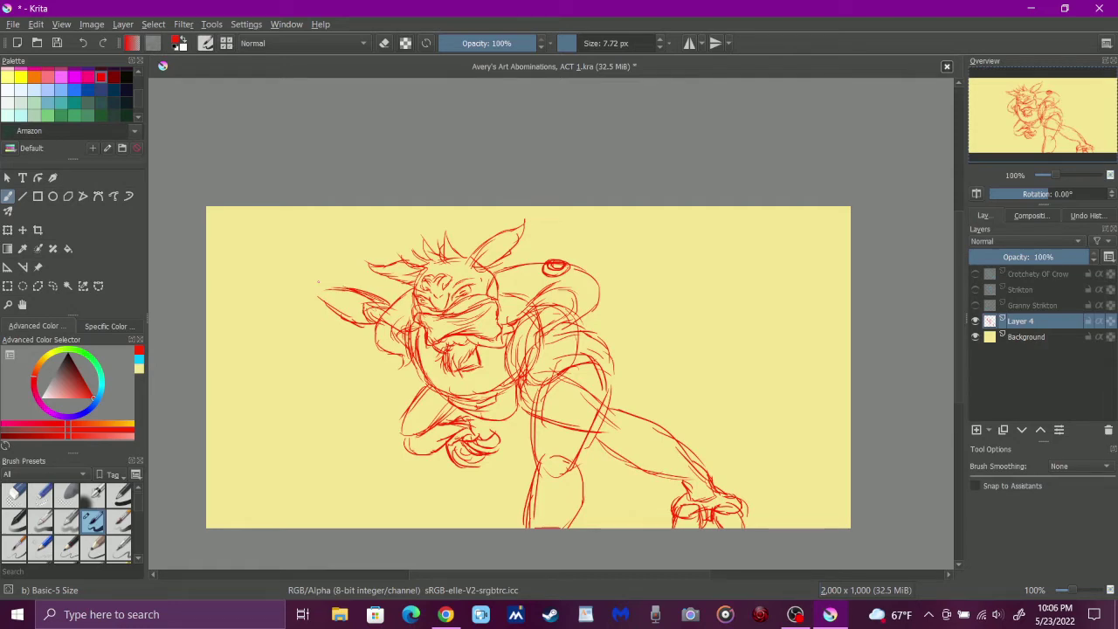
# Sketch an open snarling mouth with clenched teeth and fangs across the creature's muzzle
pyautogui.press('+')
pyautogui.press('+')
pyautogui.press('+')
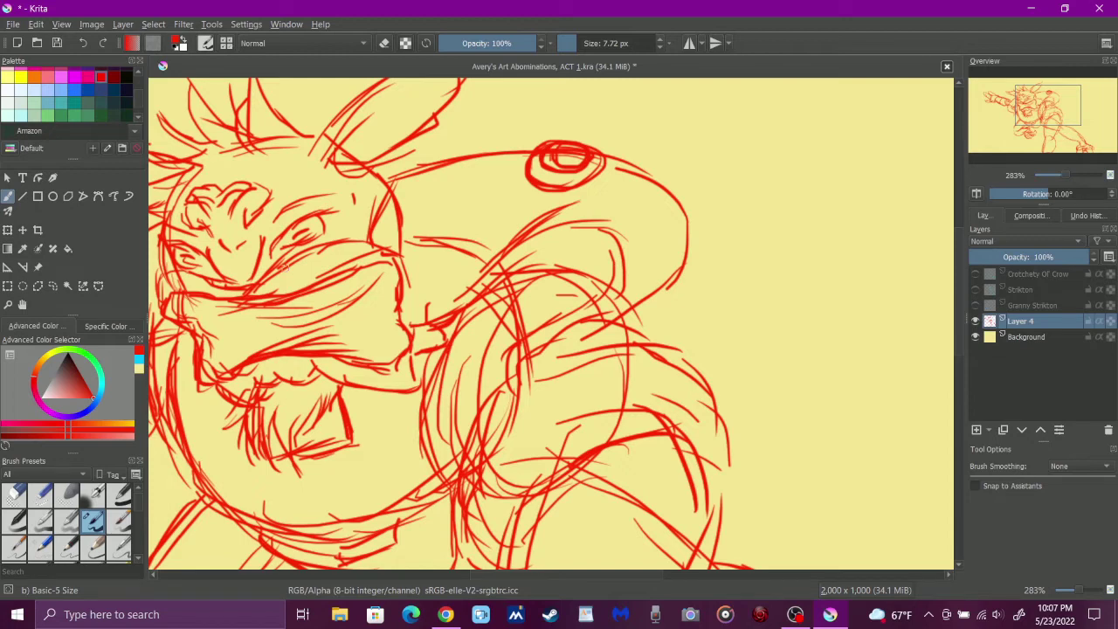
pyautogui.press('-')
pyautogui.press('-')
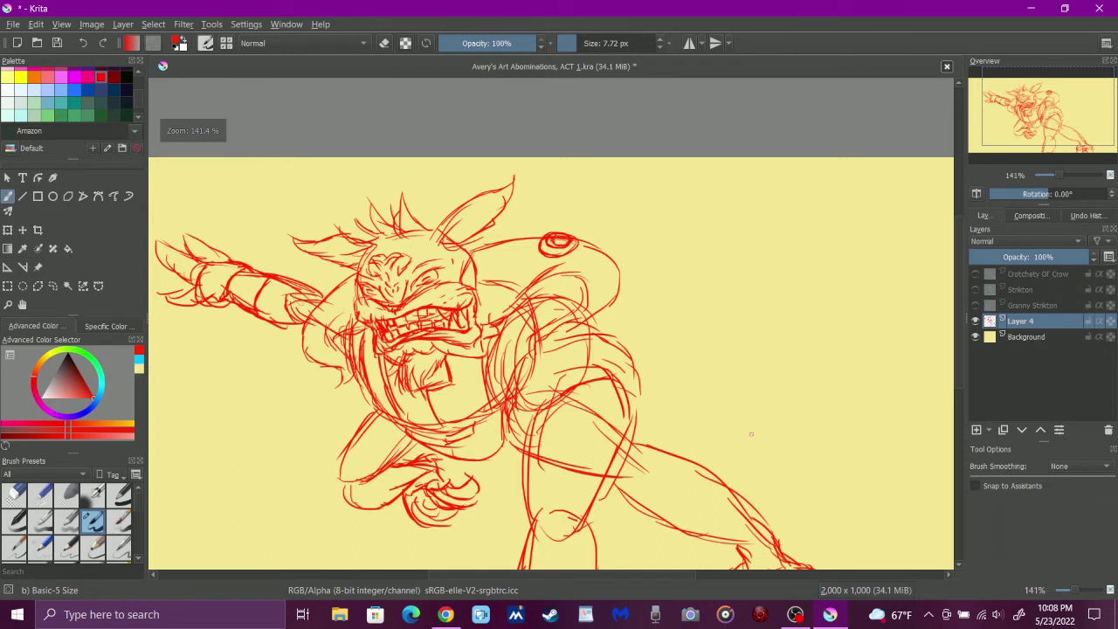
# Move the whole creature sketch up and to the left with the Transform tool, and return to the brush
pyautogui.hotkey('ctrl', 't')
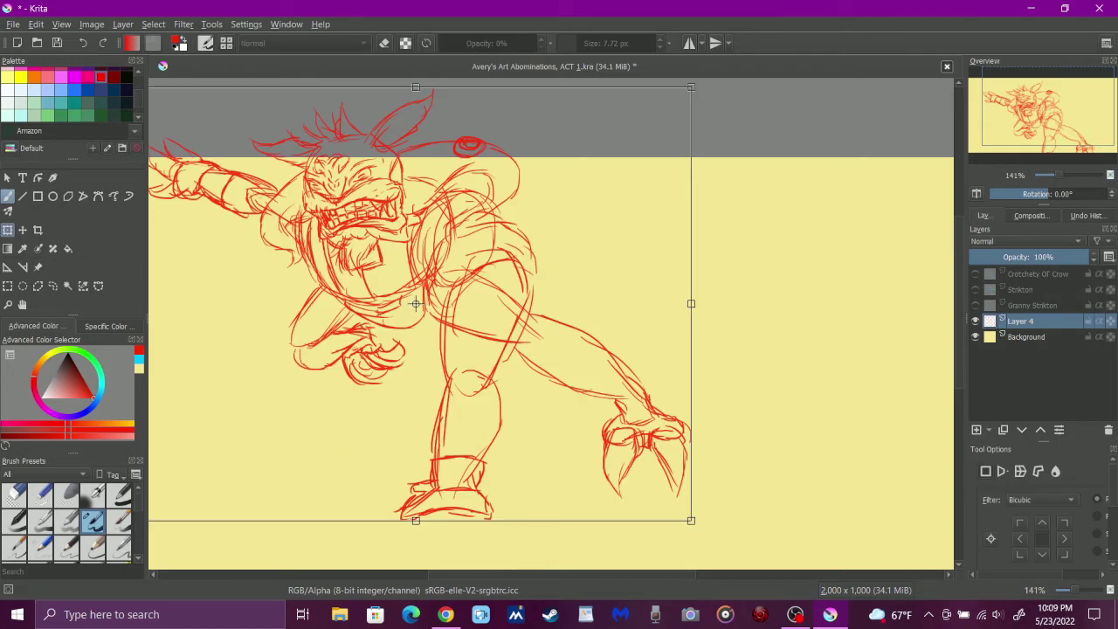
pyautogui.press('b')
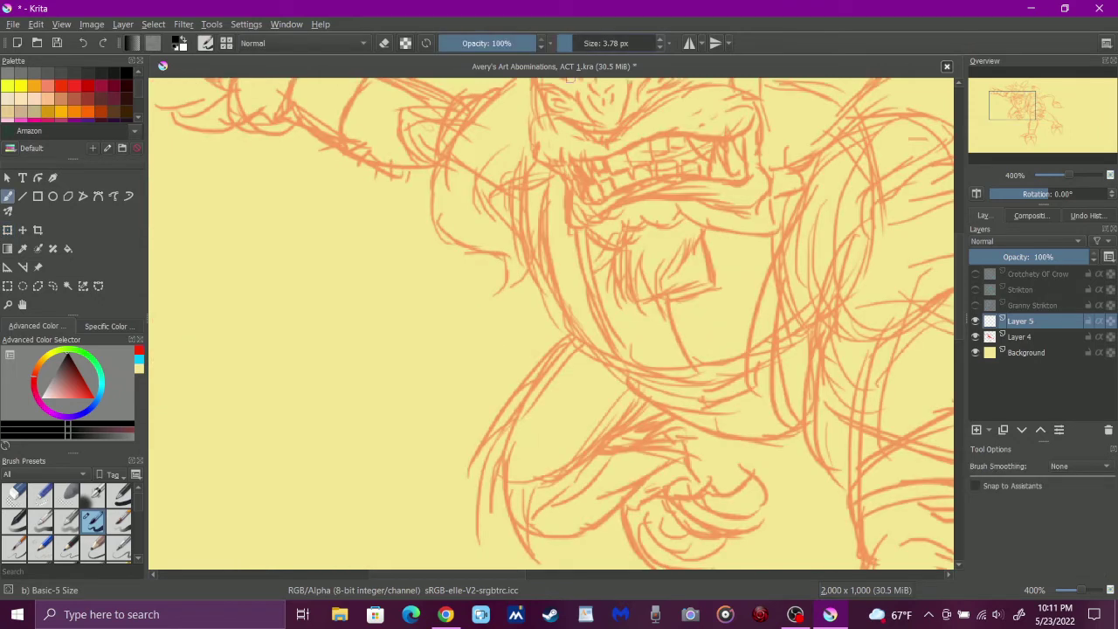
# Set the brush size to 4.72 px and ink the creature's smaller eye in black on Layer 5
pyautogui.press(']')
pyautogui.scroll(5, 554, 323)
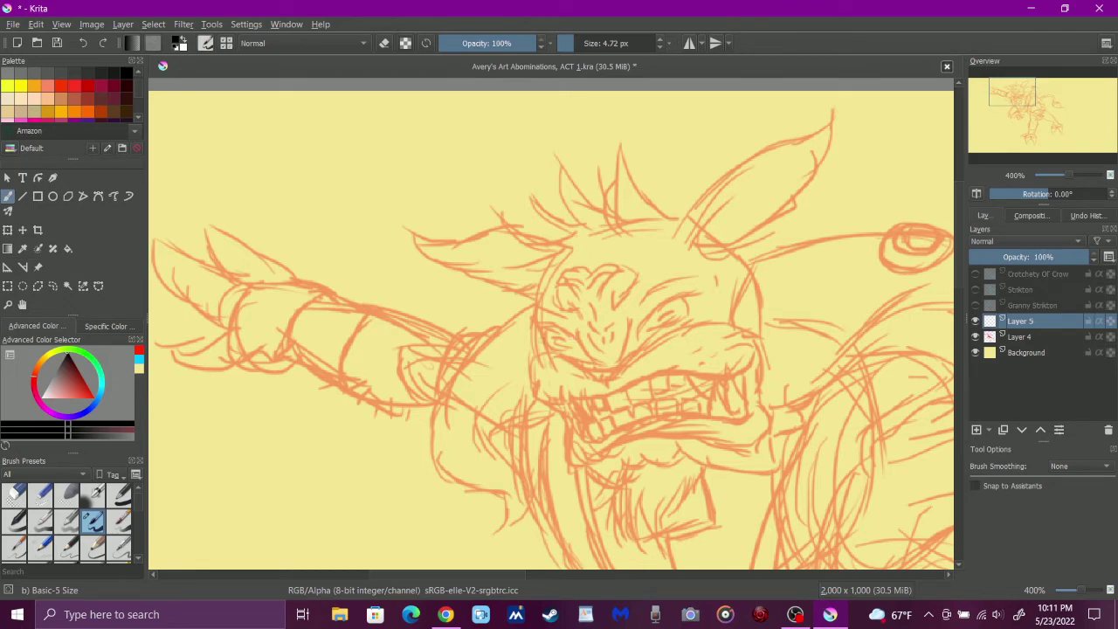
pyautogui.moveTo(543, 319); pyautogui.dragTo(539, 343)
pyautogui.moveTo(538, 339); pyautogui.dragTo(578, 338)
pyautogui.moveTo(578, 339); pyautogui.dragTo(537, 335)
# Ink the larger eye with its curved lid and brow ridge, and add a lid over the smaller eye
pyautogui.moveTo(627, 322); pyautogui.dragTo(640, 337)
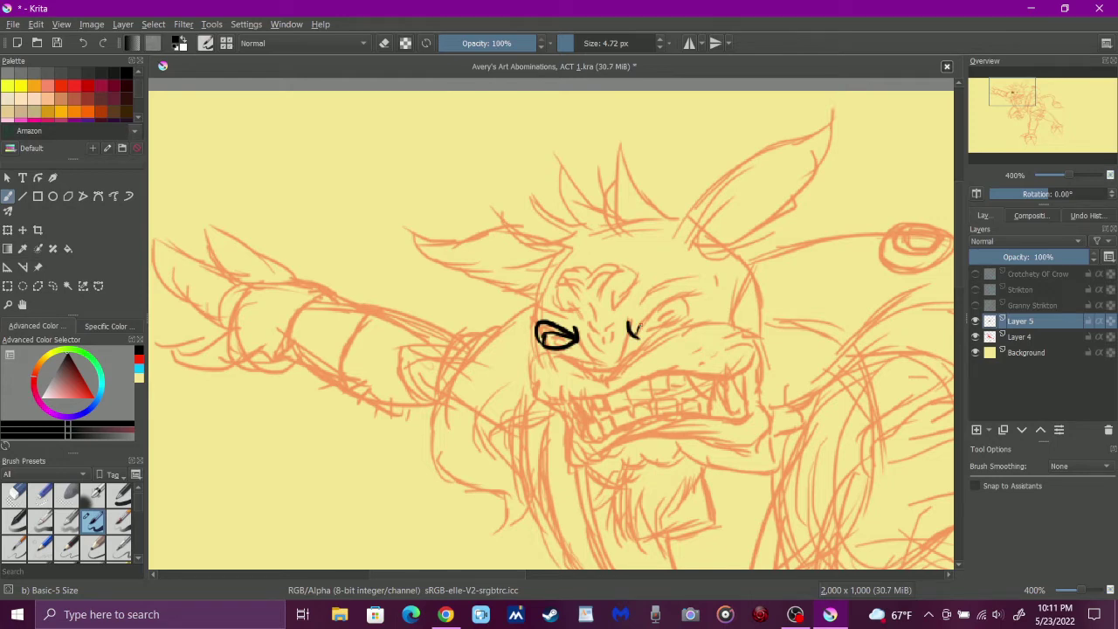
pyautogui.moveTo(640, 328); pyautogui.dragTo(700, 308)
pyautogui.moveTo(633, 333)
pyautogui.mouseDown()
pyautogui.moveTo(670, 280)
pyautogui.moveTo(713, 299)
pyautogui.moveTo(699, 309)
pyautogui.mouseUp()
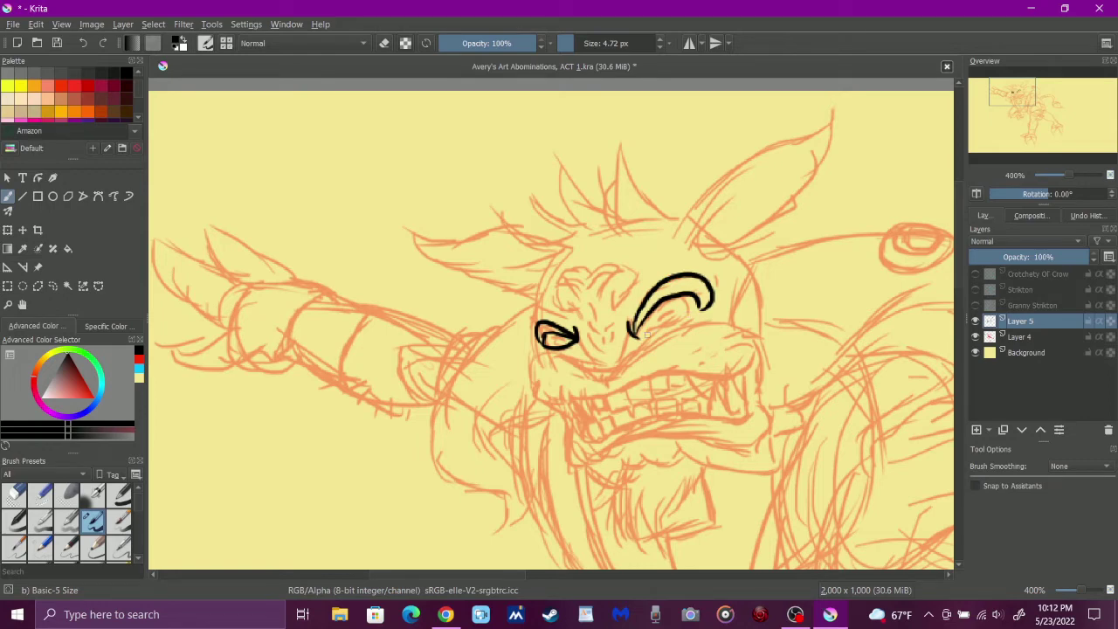
pyautogui.moveTo(638, 336); pyautogui.dragTo(699, 307)
pyautogui.moveTo(539, 335)
pyautogui.mouseDown()
pyautogui.moveTo(531, 312)
pyautogui.moveTo(568, 321)
pyautogui.mouseUp()
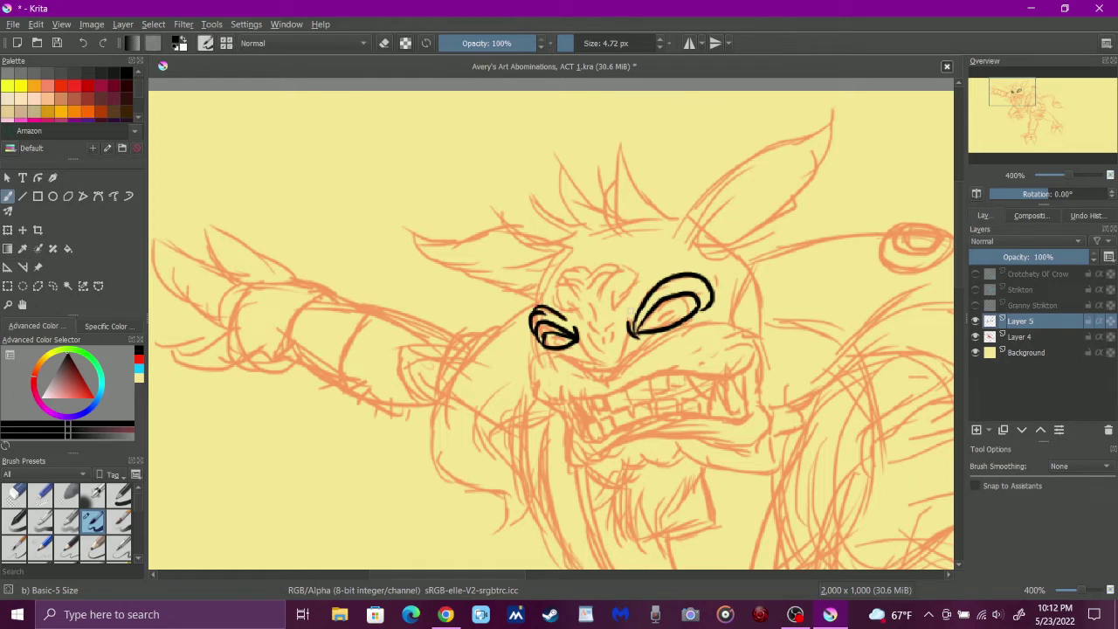
pyautogui.moveTo(630, 329); pyautogui.dragTo(669, 263)
pyautogui.moveTo(669, 263); pyautogui.dragTo(722, 297)
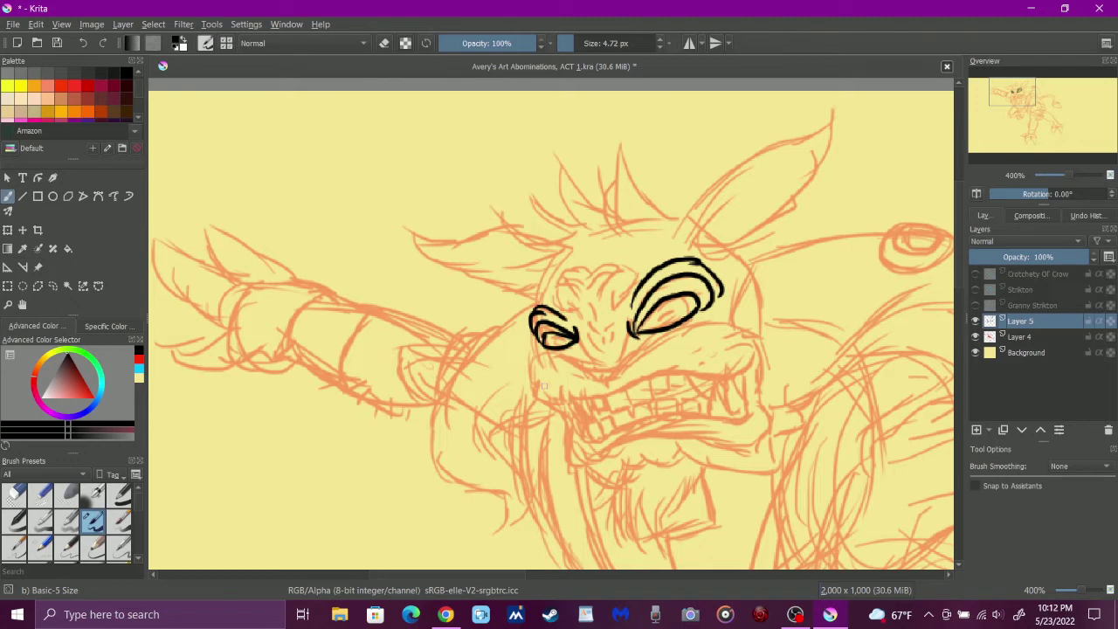
# Ink the muzzle's upper lip over the sketched teeth, and add a contour stroke behind the jaw
pyautogui.moveTo(556, 408); pyautogui.dragTo(605, 385)
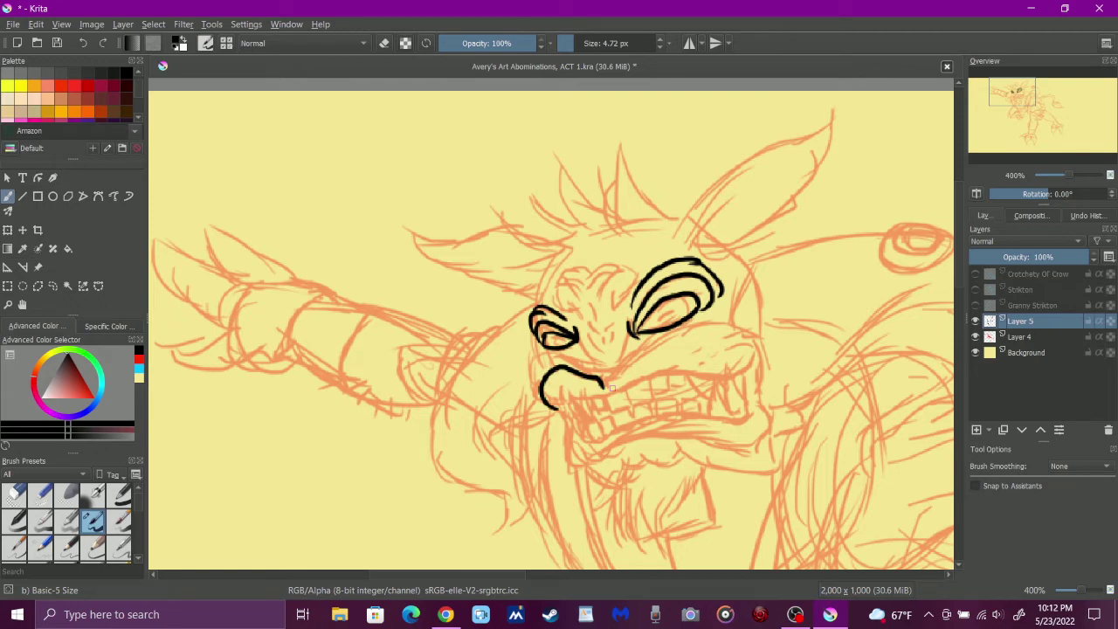
pyautogui.moveTo(612, 388)
pyautogui.mouseDown()
pyautogui.moveTo(753, 345)
pyautogui.moveTo(759, 374)
pyautogui.mouseUp()
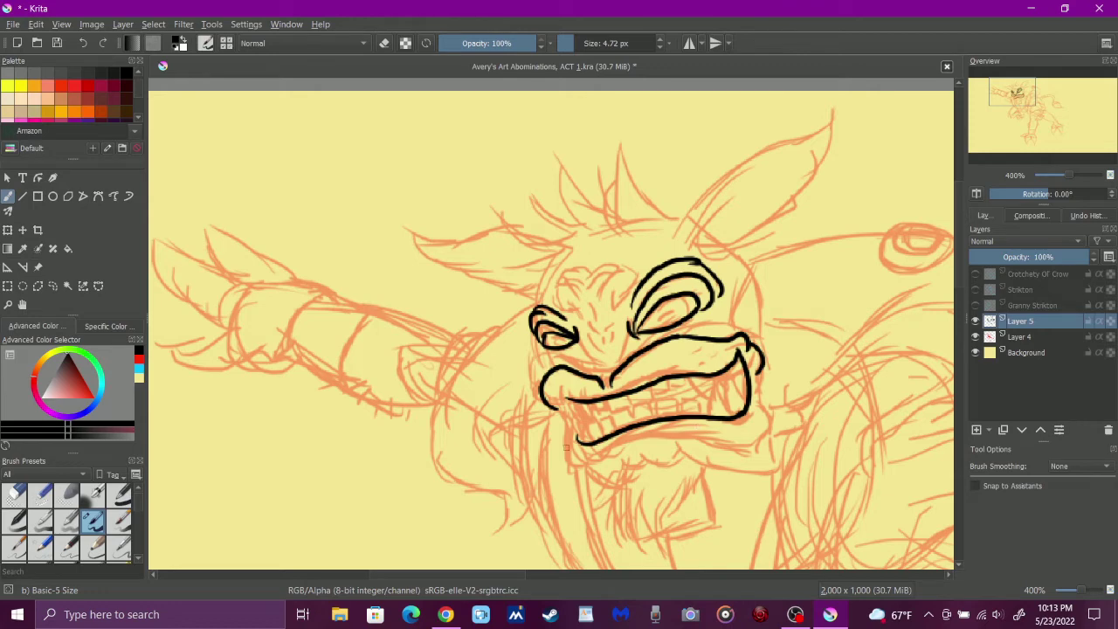
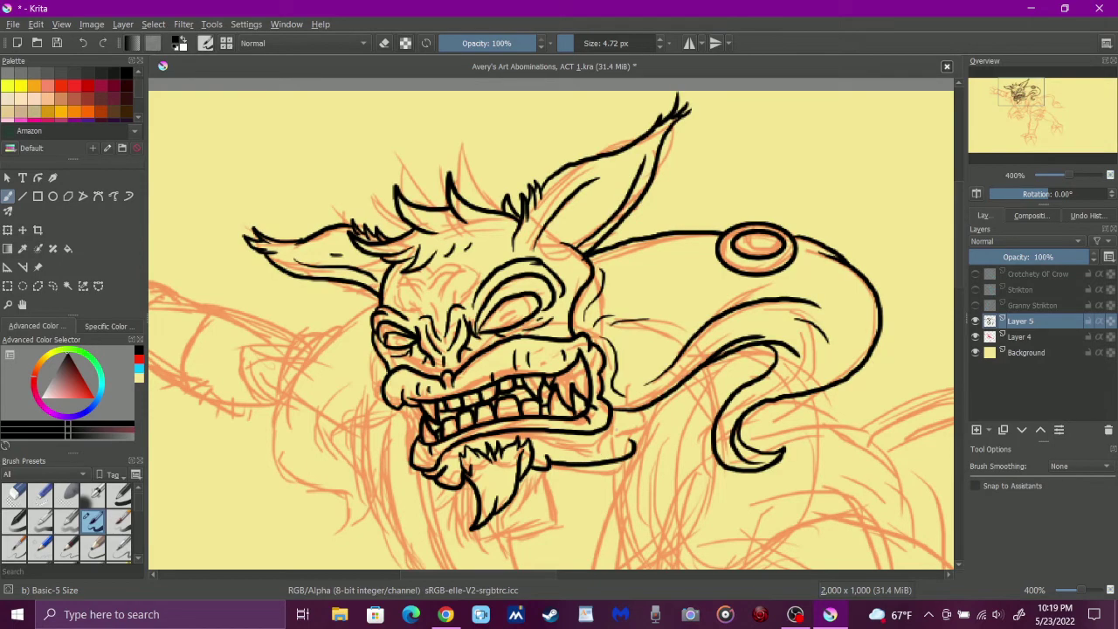
pyautogui.moveTo(616, 435); pyautogui.dragTo(662, 411)
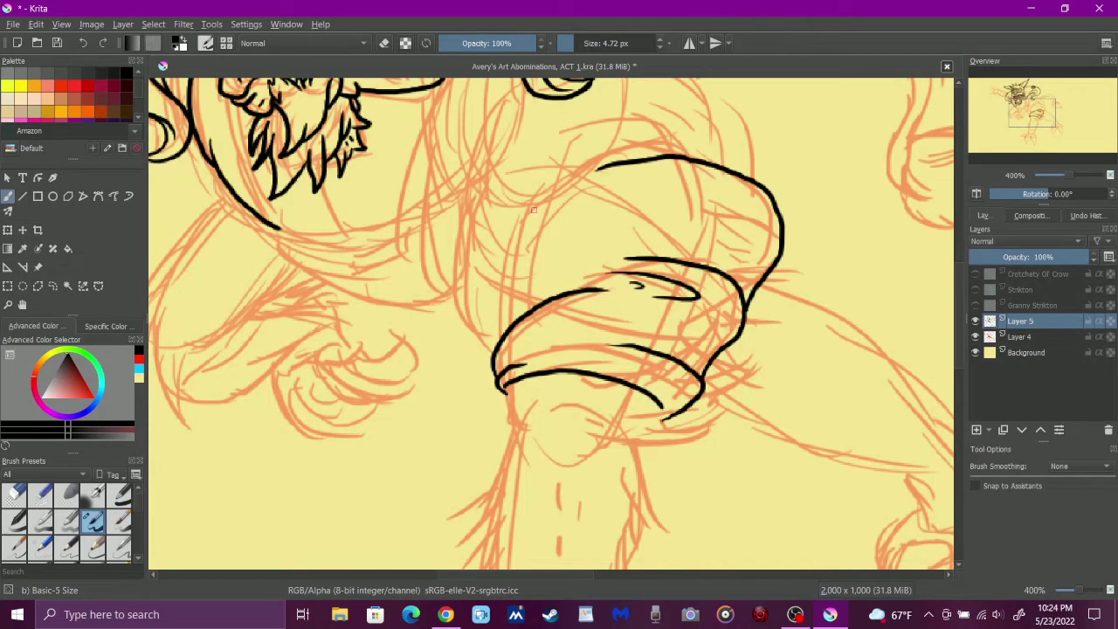
# Ink the ankle contours on both sides above the two-clawed foot of the outstretched limb
pyautogui.scroll(2, 476, 138)
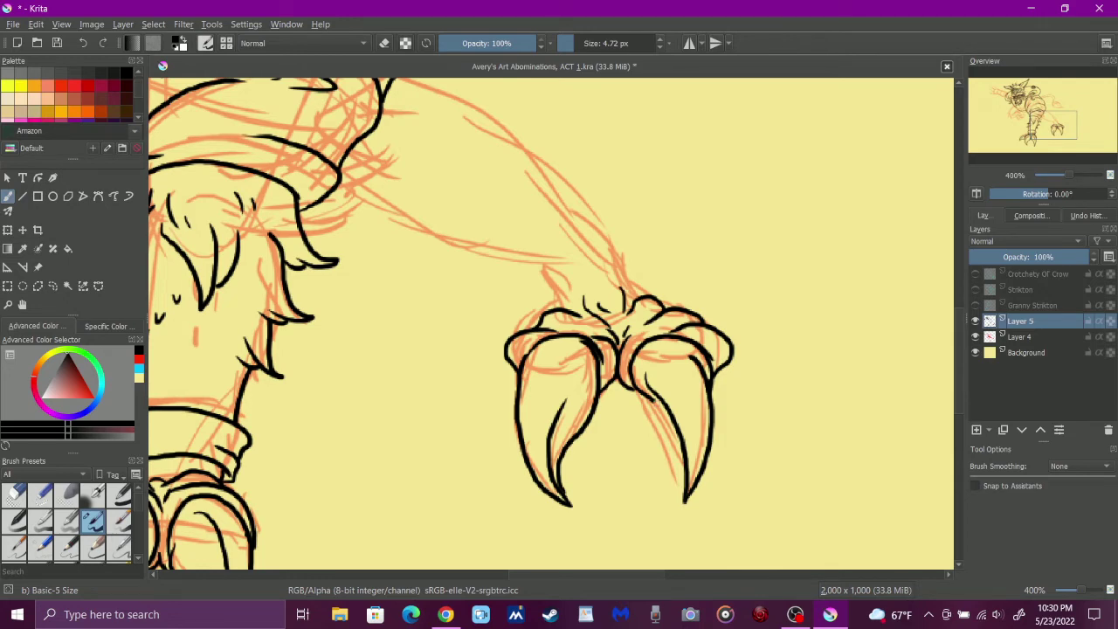
pyautogui.moveTo(617, 258); pyautogui.dragTo(682, 305)
pyautogui.moveTo(567, 282); pyautogui.dragTo(540, 320)
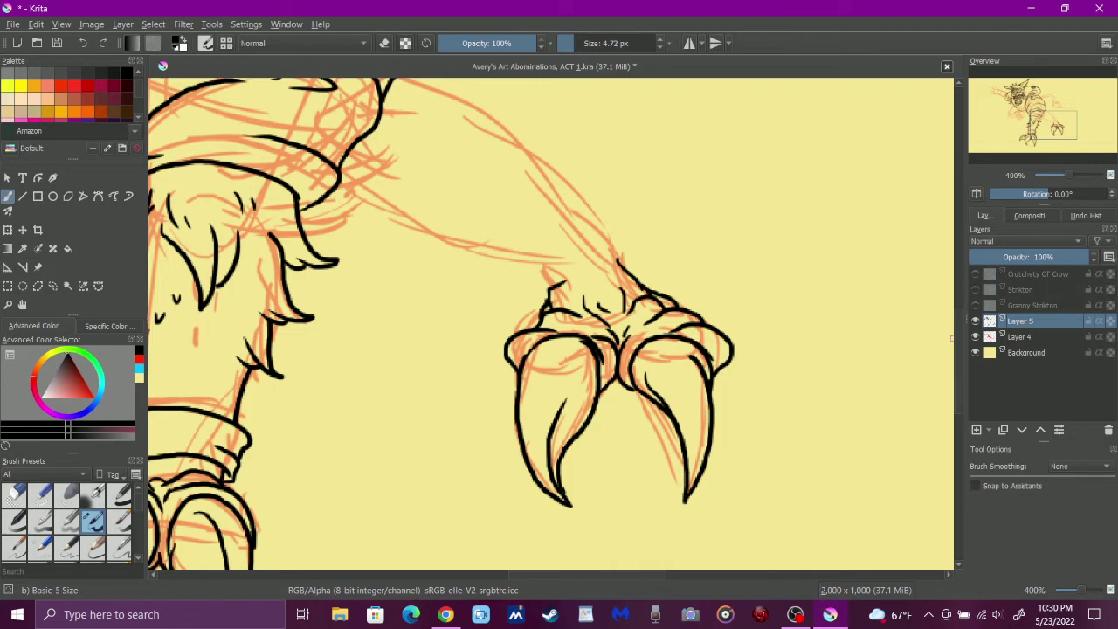
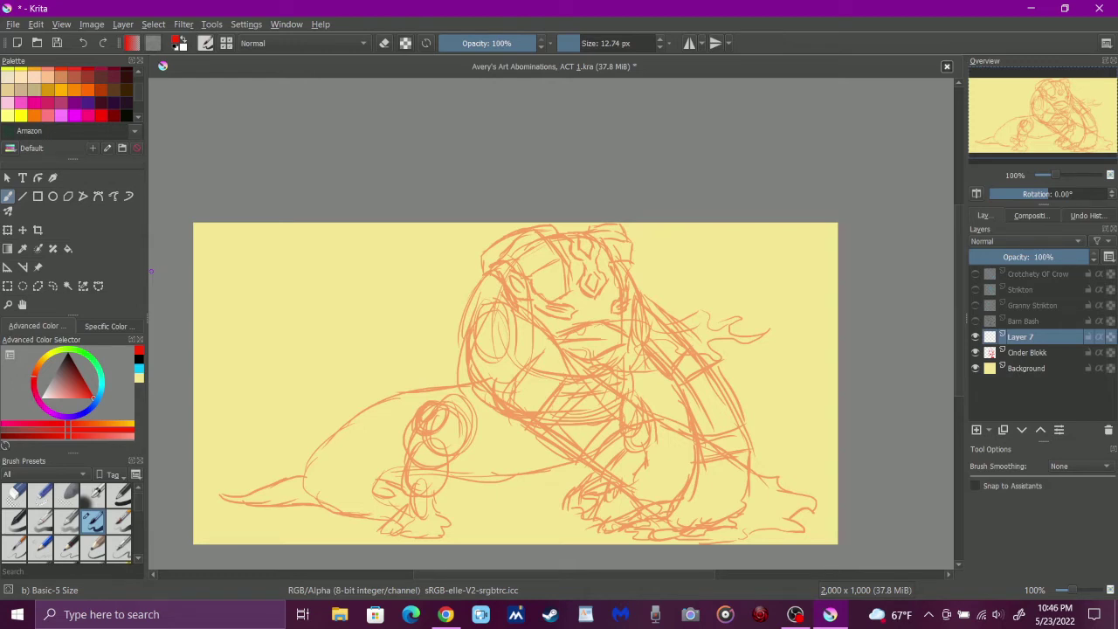
# Ink the rocky creature's massive forearm on Layer 7 with its angular inset plate, surface cracks and jagged ground-hugging hand
pyautogui.press('+')
pyautogui.press('+')
pyautogui.press('+')
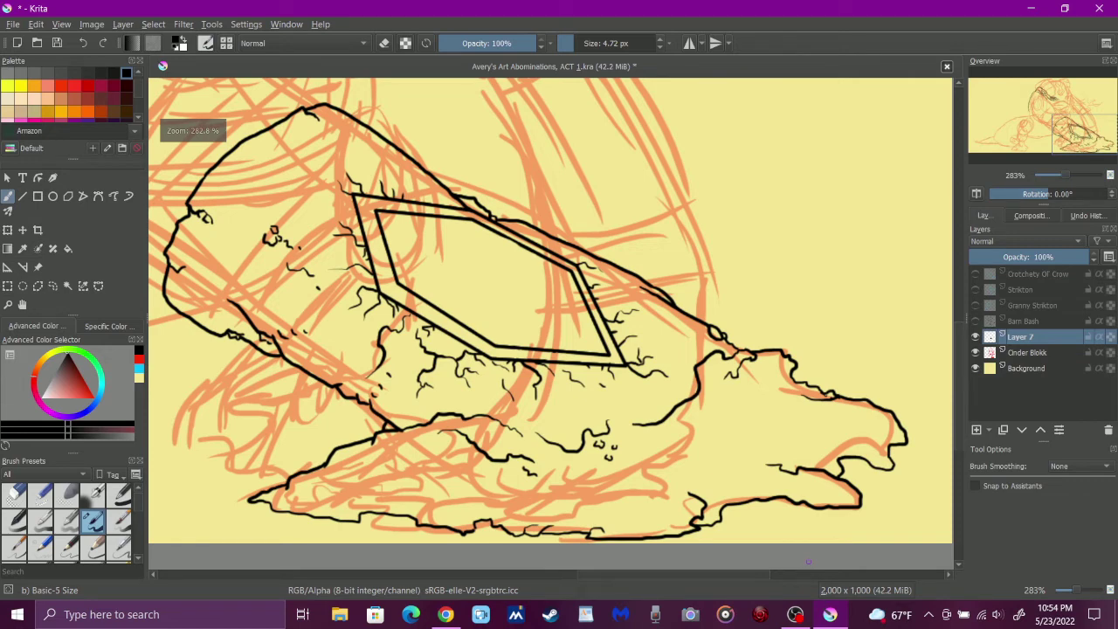
pyautogui.press('-')
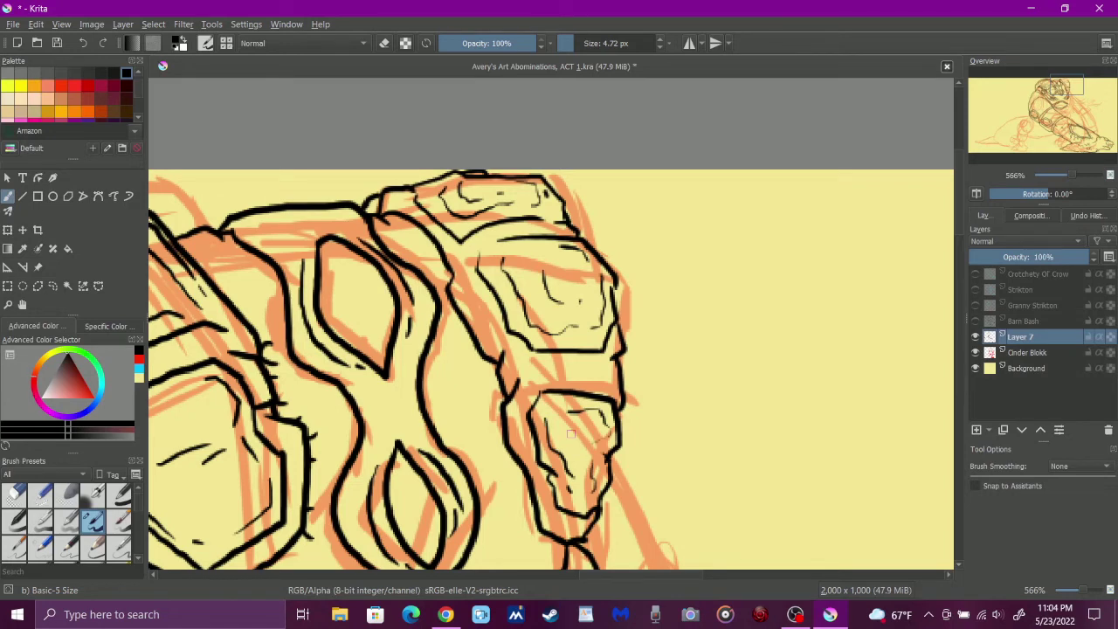
# Ink short crack strokes along the head's rocky edge and small details on the rear limb's round joint and stony foot
pyautogui.moveTo(487, 374); pyautogui.dragTo(471, 357)
pyautogui.moveTo(474, 347); pyautogui.dragTo(462, 337)
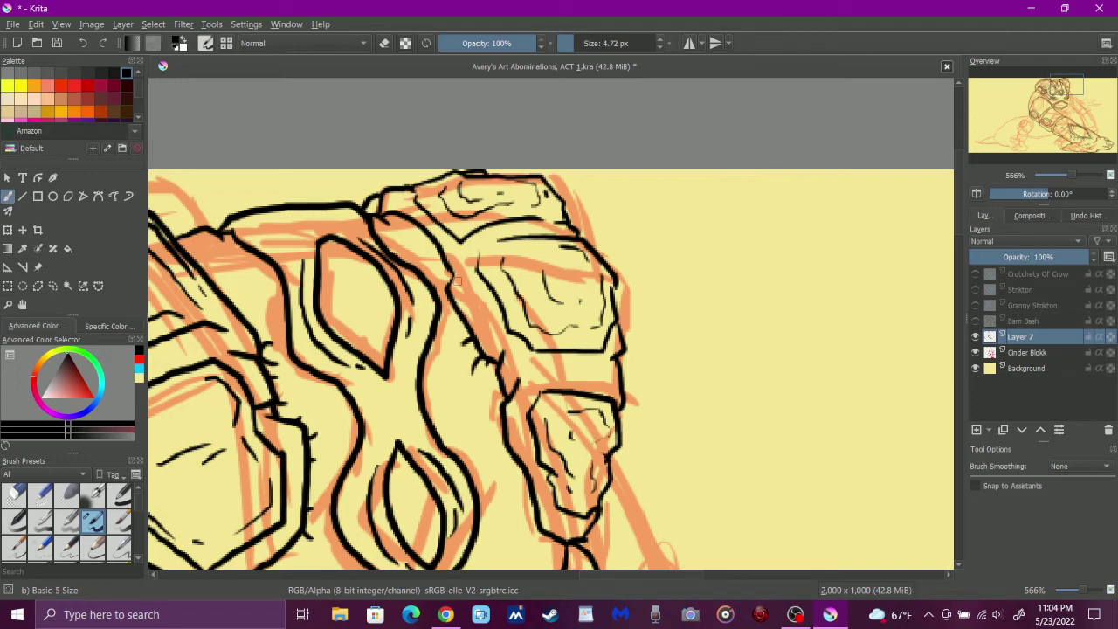
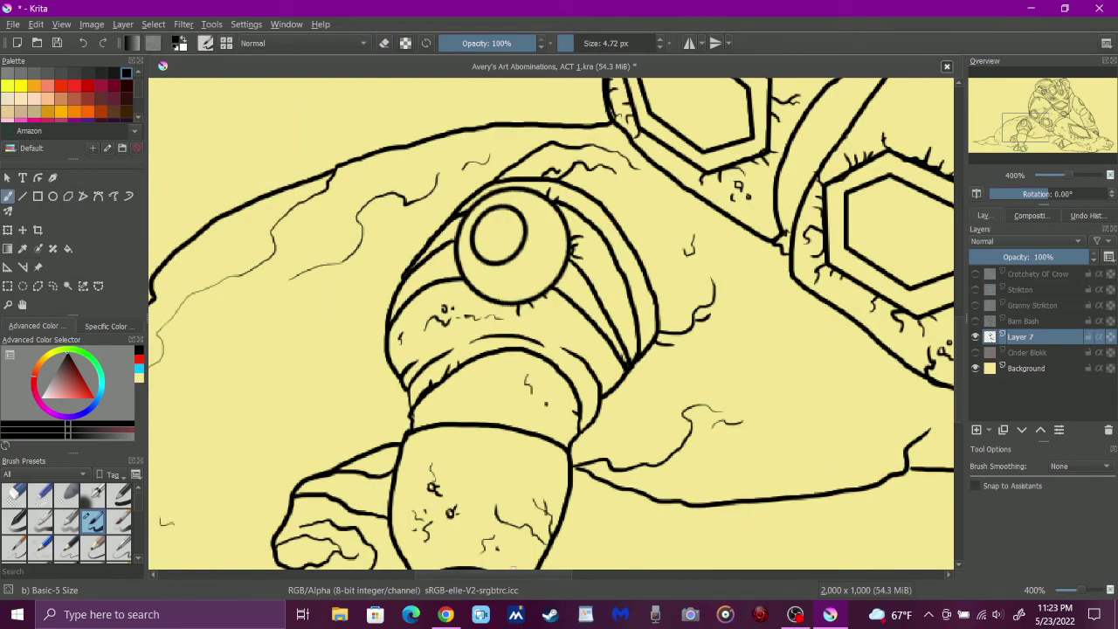
pyautogui.moveTo(496, 233); pyautogui.dragTo(524, 220)
pyautogui.moveTo(303, 492); pyautogui.dragTo(325, 492)
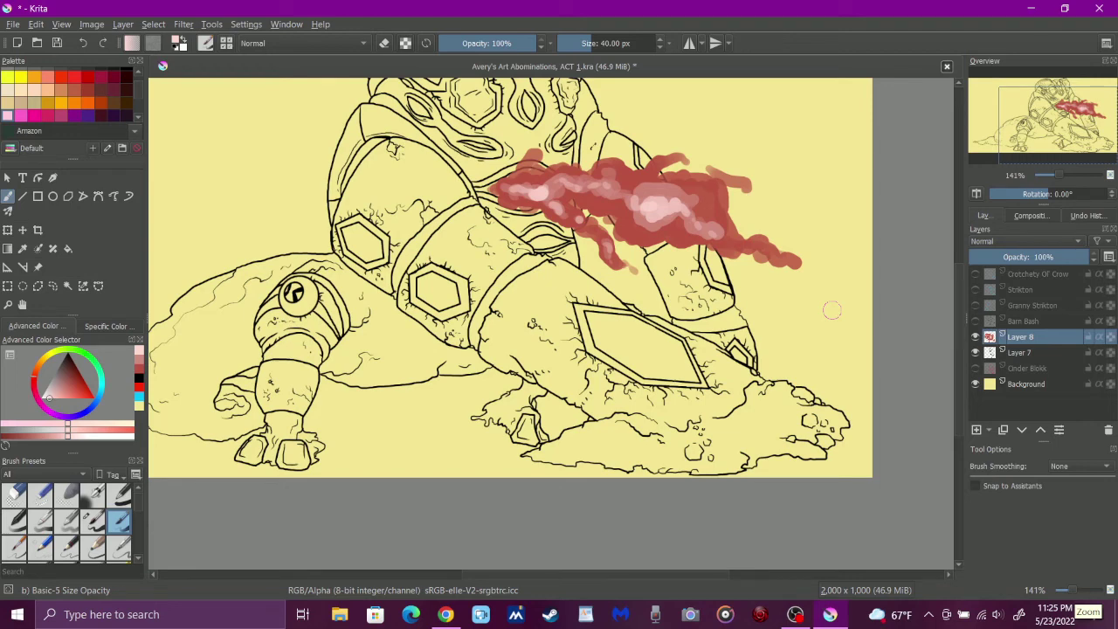
# Undo the last brush stroke on the flame layer
pyautogui.hotkey('ctrl', 'z')
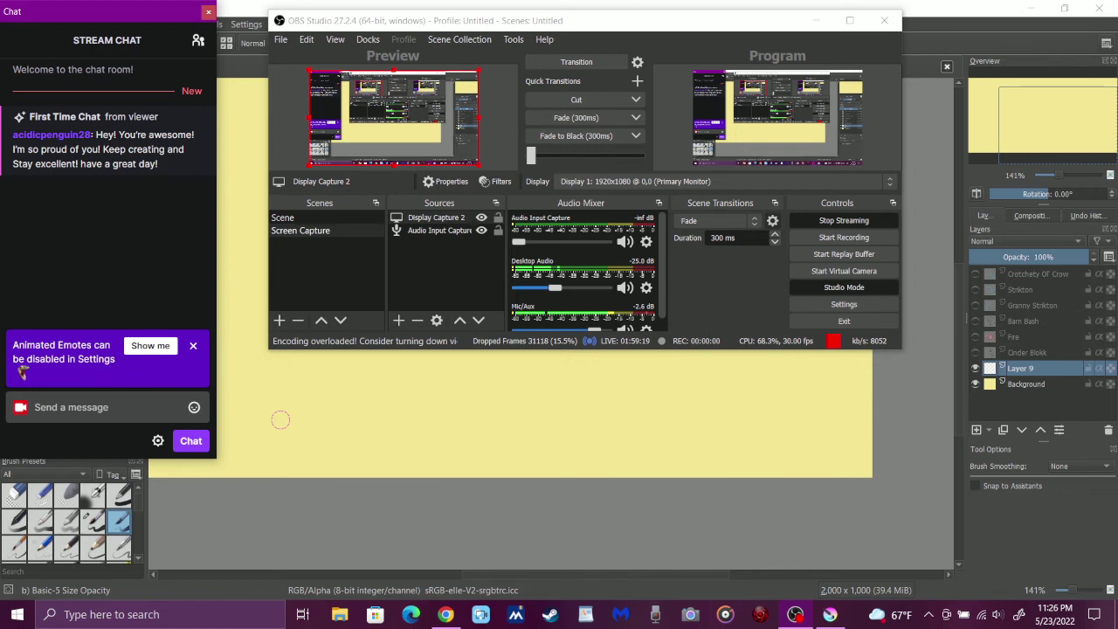
# Reply to the viewer's message in the Twitch stream chat with "OMG, thank you! I appreciate ya stopping by!"
pyautogui.write('OMG, thank ')
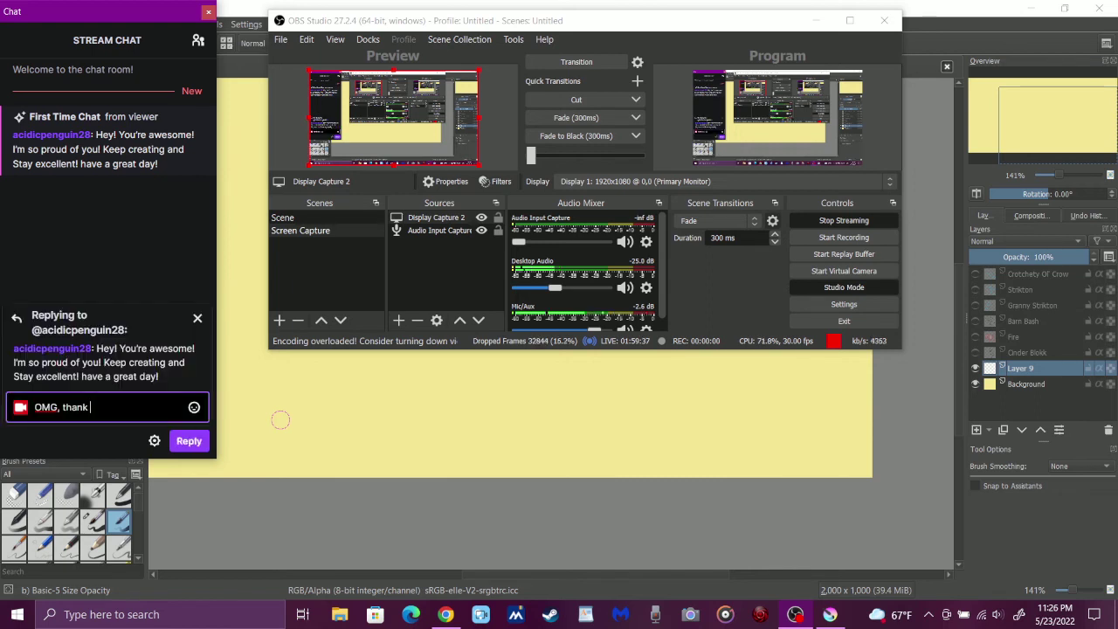
pyautogui.write('you! ')
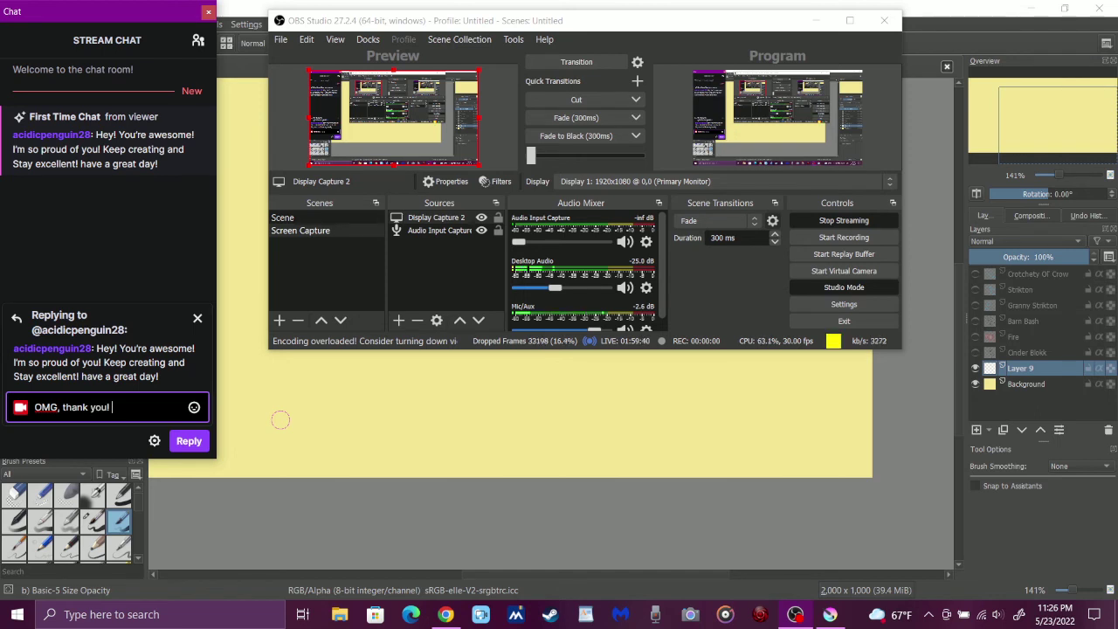
pyautogui.write('I appreciart')
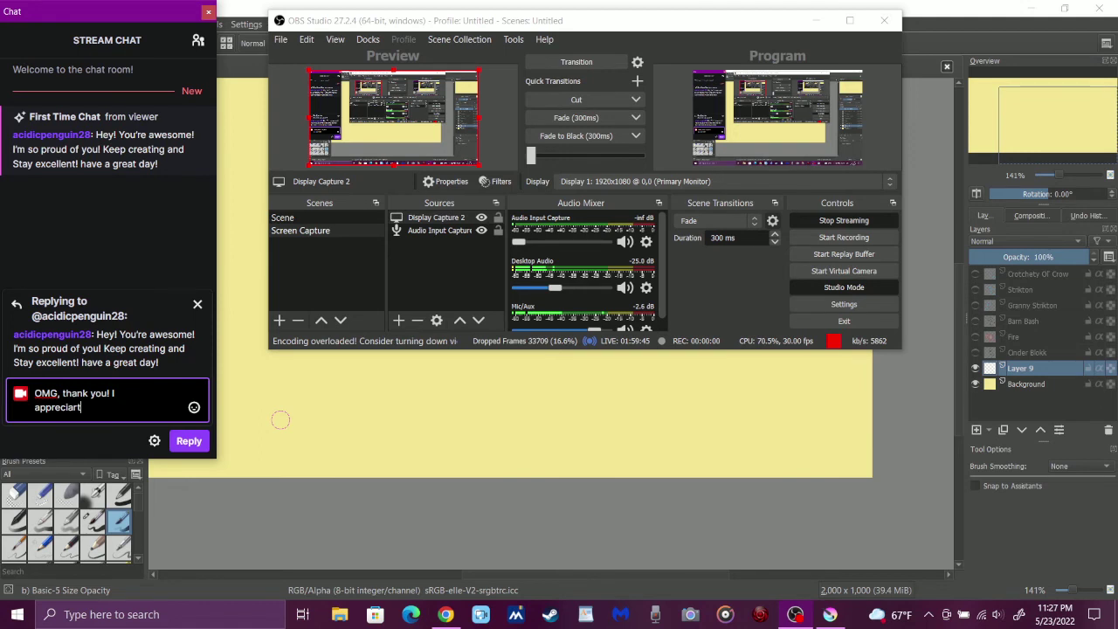
pyautogui.press('BackSpace')
pyautogui.press('BackSpace')
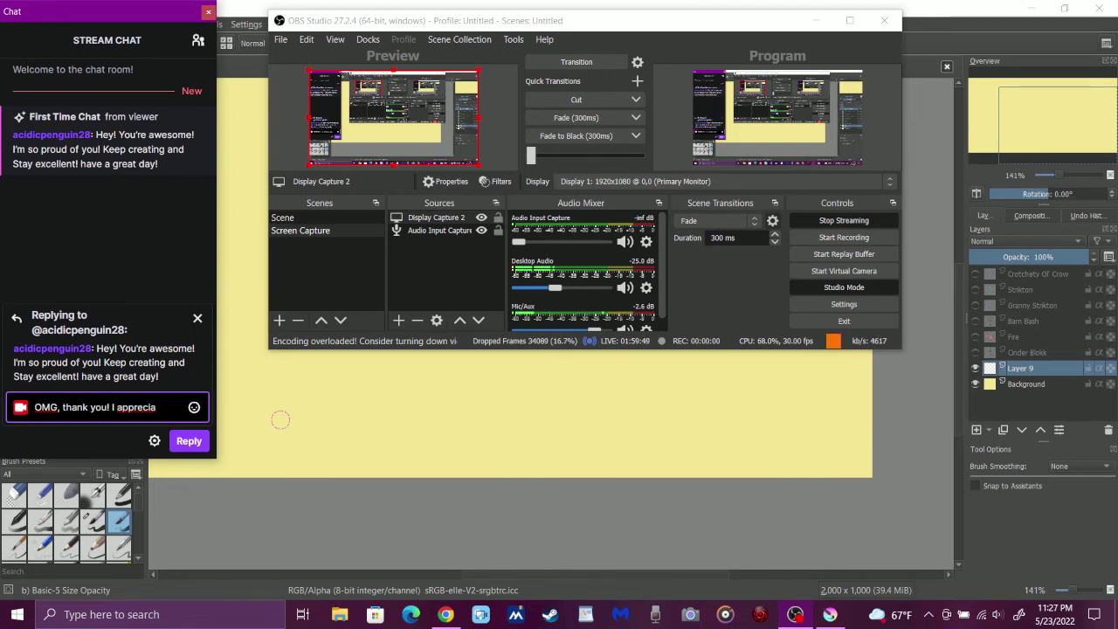
pyautogui.write('te ya as')
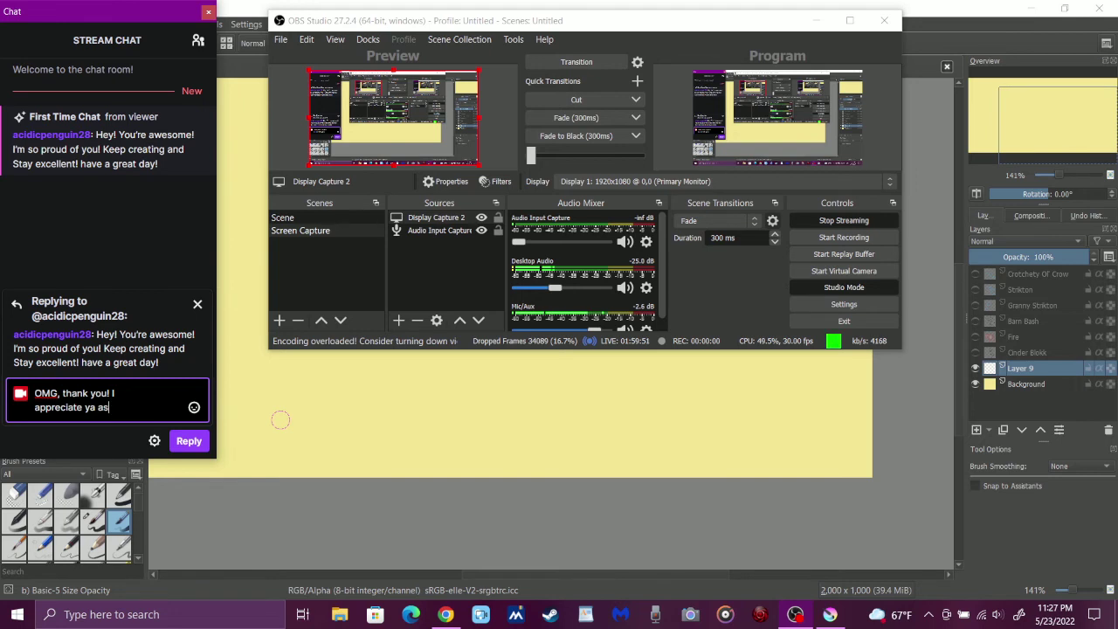
pyautogui.press('BackSpace')
pyautogui.press('BackSpace')
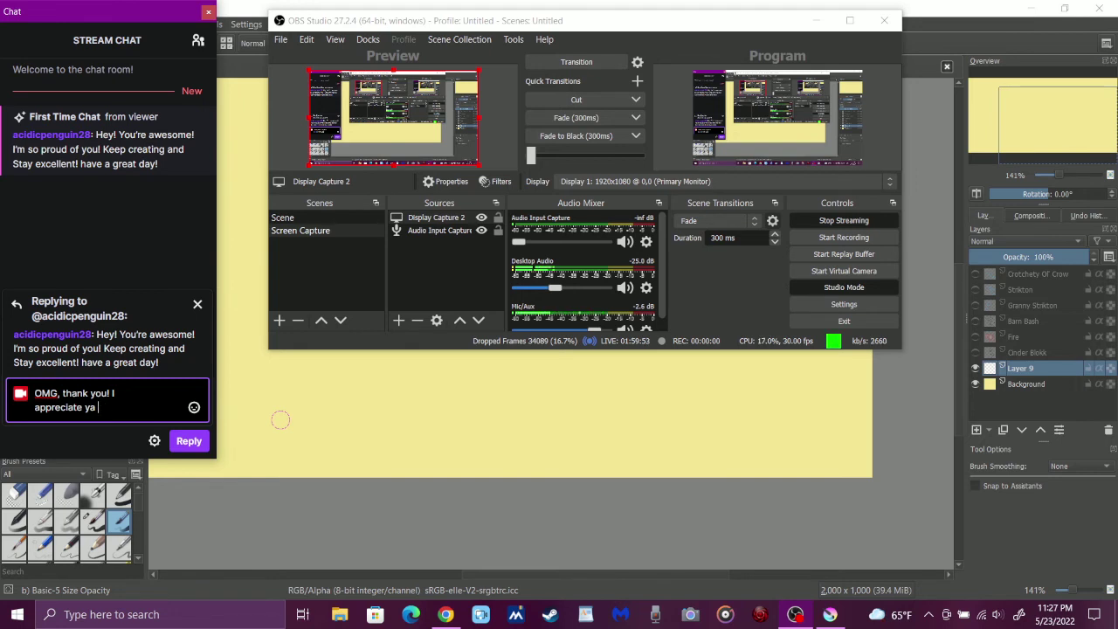
pyautogui.write('stopping by!')
pyautogui.press('Return')
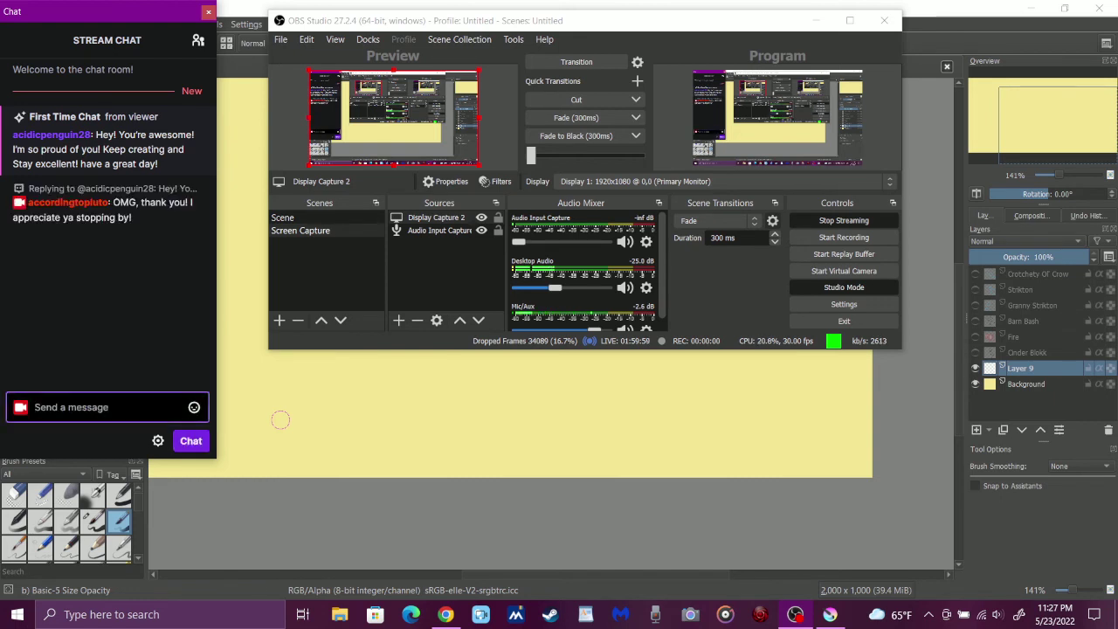
# Return to Krita, switch to the Basic-5 Size brush and set its size to 12.74 px for sketching on Layer 9
pyautogui.click(312, 528)
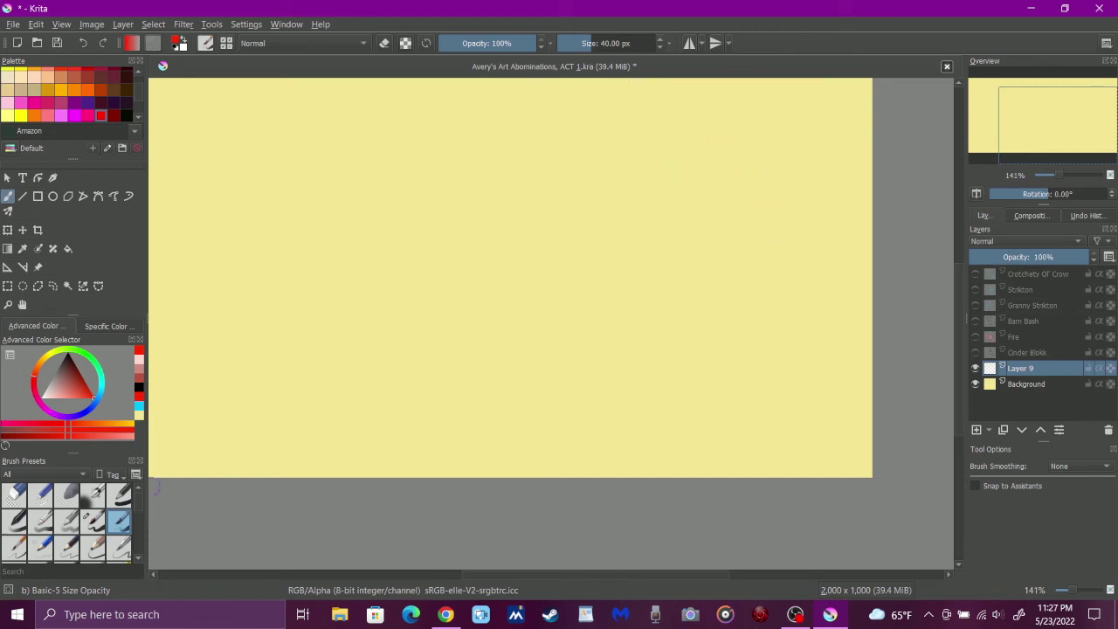
pyautogui.press('/')
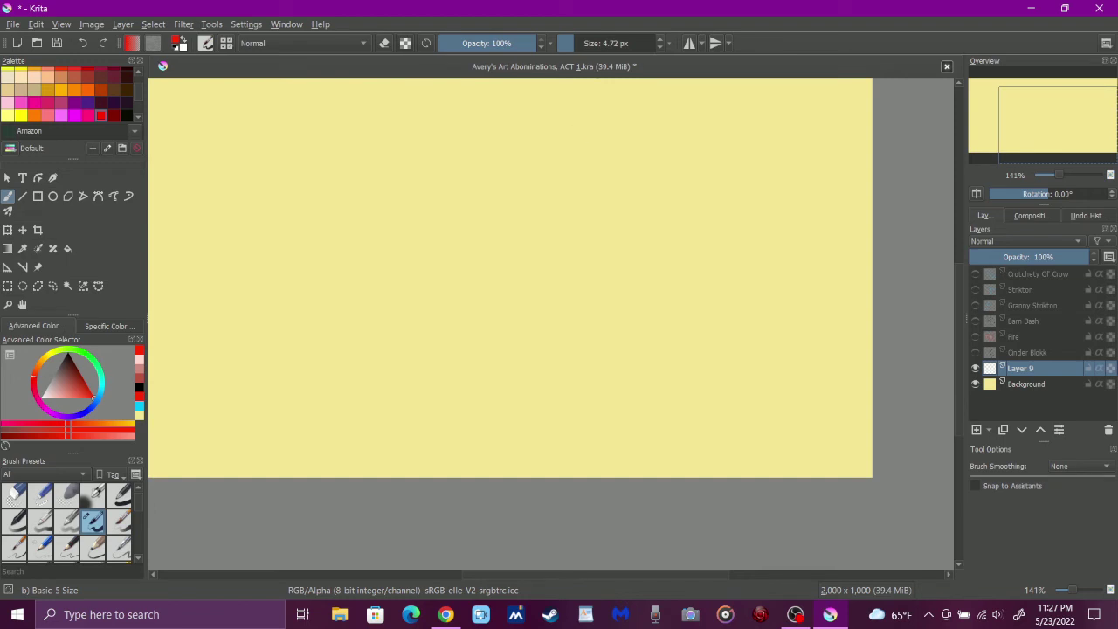
pyautogui.press(']')
pyautogui.press(']')
pyautogui.press(']')
pyautogui.press(']')
pyautogui.press(']')
pyautogui.press(']')
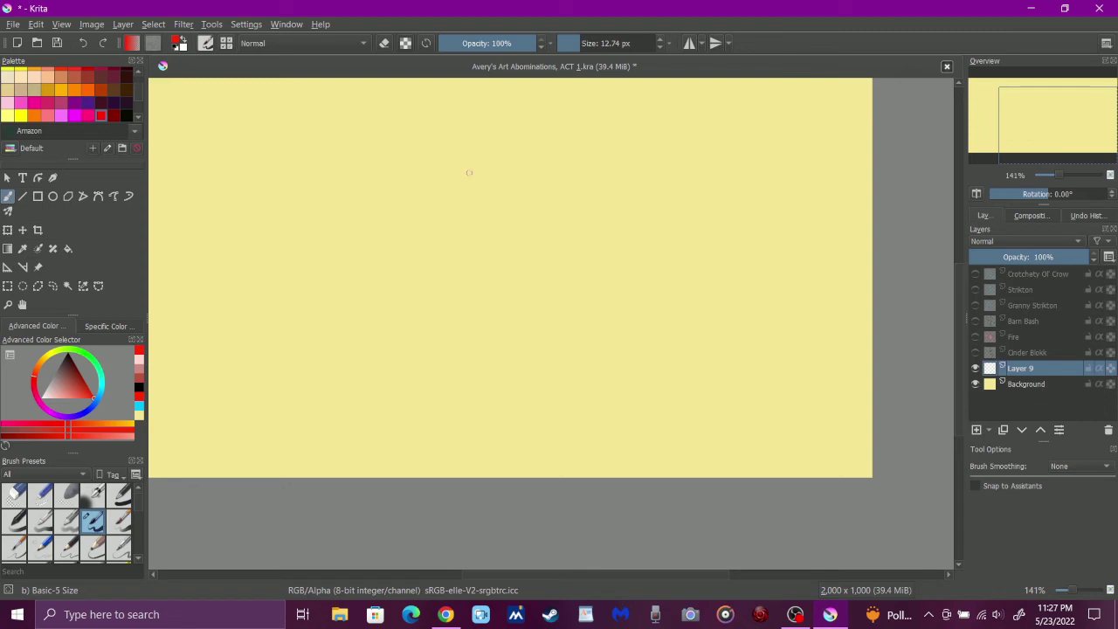
# Sketch the new monster's domed head in red on Layer 9, with sloping sides and a wavy lower edge
pyautogui.moveTo(454, 156); pyautogui.dragTo(397, 207)
pyautogui.moveTo(398, 207); pyautogui.dragTo(373, 233)
pyautogui.moveTo(380, 238); pyautogui.dragTo(559, 267)
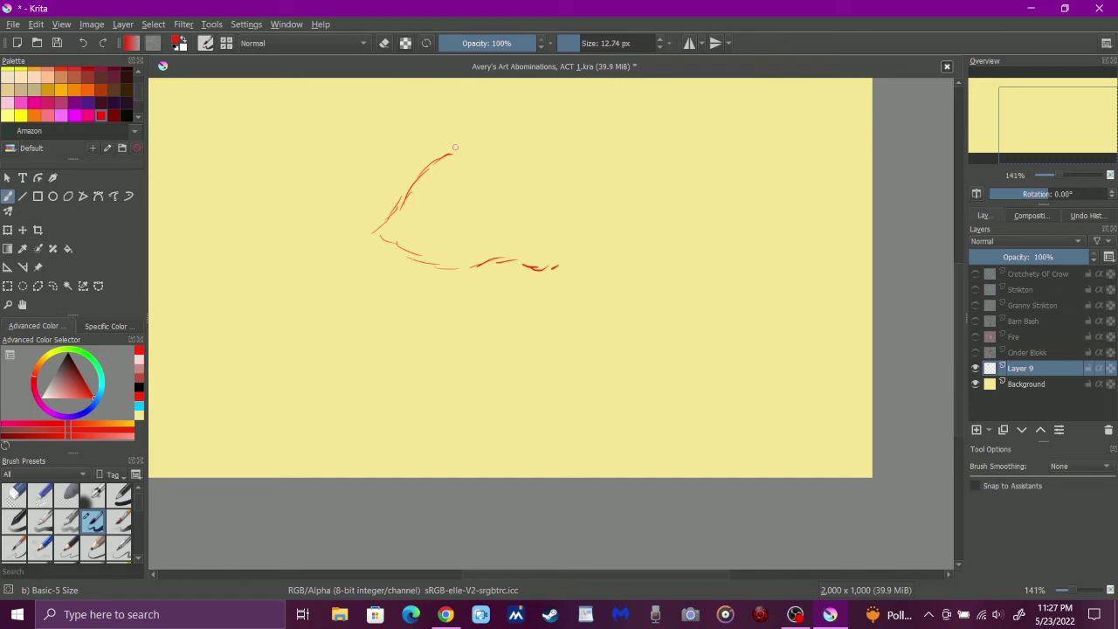
pyautogui.moveTo(454, 146); pyautogui.dragTo(537, 148)
pyautogui.moveTo(538, 146); pyautogui.dragTo(604, 235)
pyautogui.moveTo(552, 269); pyautogui.dragTo(595, 242)
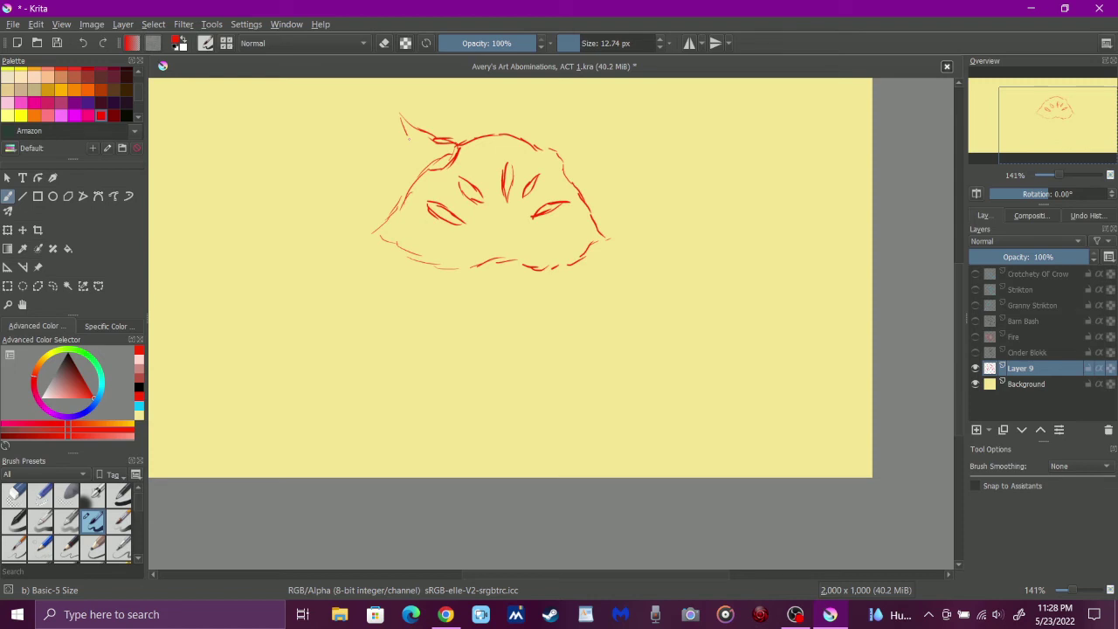
# Sketch the horn shapes on both sides of the head and erase stray sketch lines inside the crossed arm
pyautogui.moveTo(389, 145); pyautogui.dragTo(427, 182)
pyautogui.moveTo(579, 156); pyautogui.dragTo(566, 187)
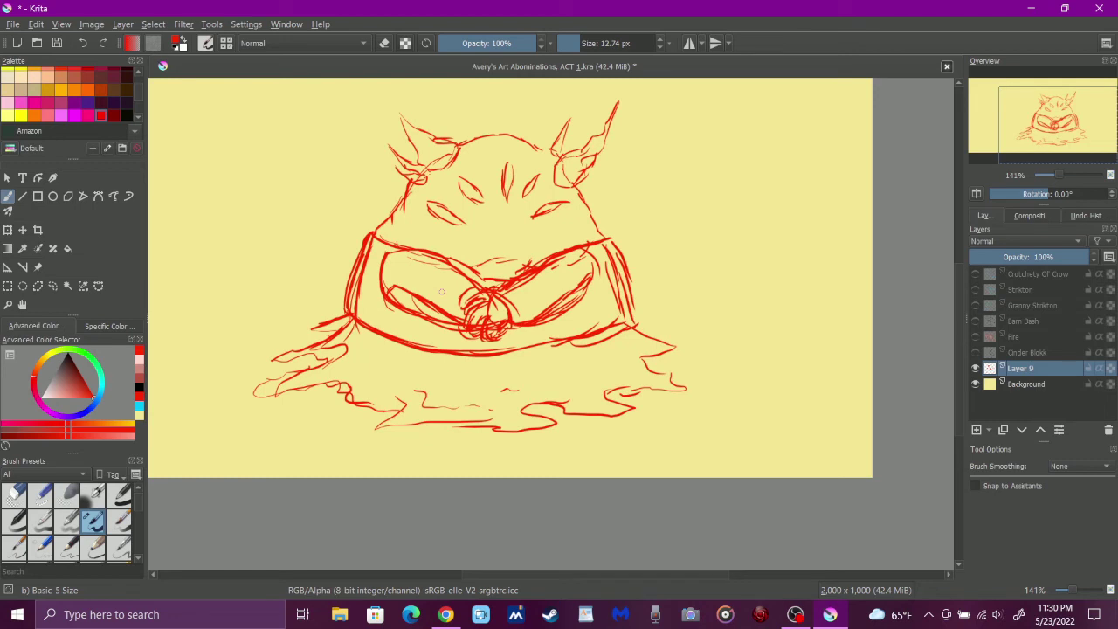
pyautogui.press('e')
pyautogui.moveTo(442, 291); pyautogui.dragTo(452, 276)
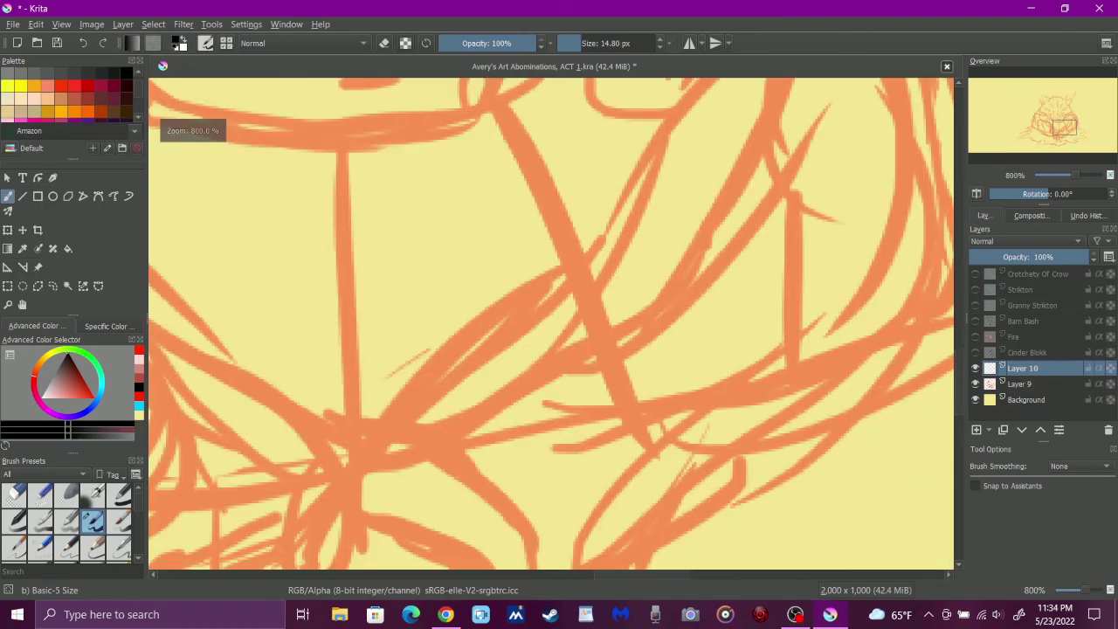
# Ink the folded hand's knuckle and finger lines in black over the sketch on Layer 10 with a 4.23 px brush
pyautogui.press('-')
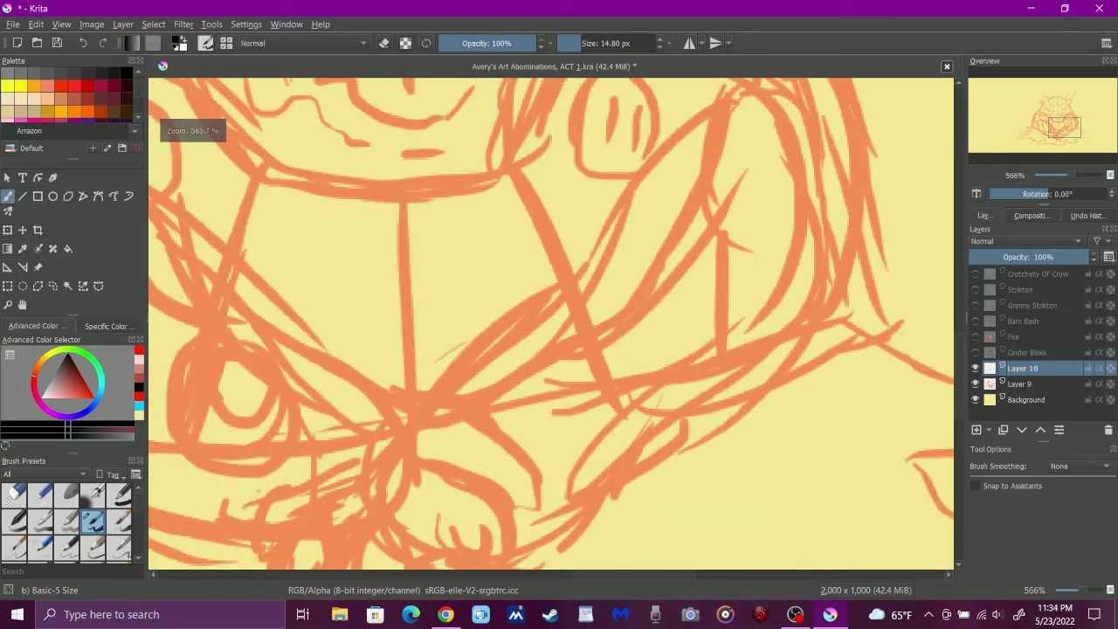
pyautogui.scroll(3, 551, 324)
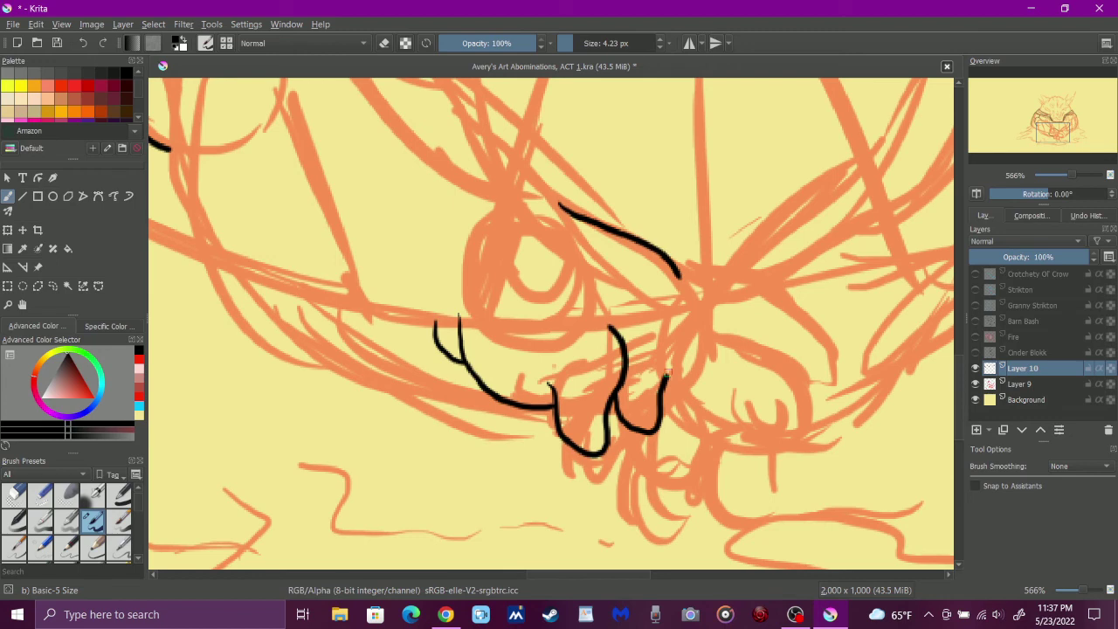
pyautogui.moveTo(653, 288); pyautogui.dragTo(674, 270)
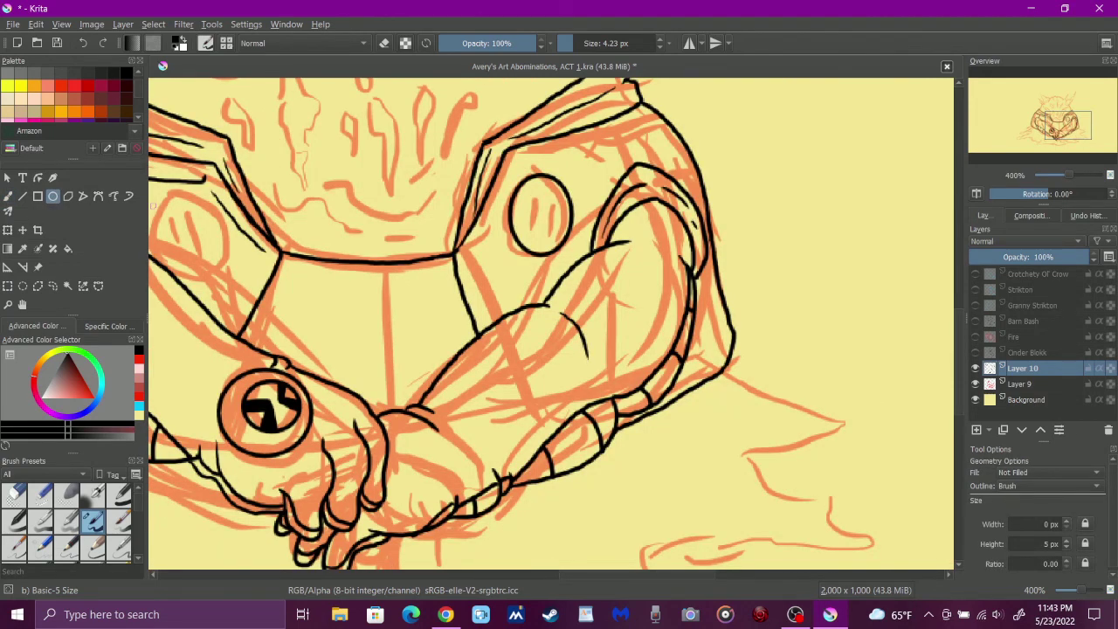
# Outline the sketched chest oval above the wrist device with an unfilled 54 by 67 px ellipse on Layer 10
pyautogui.hscroll(-5, 550, 324)
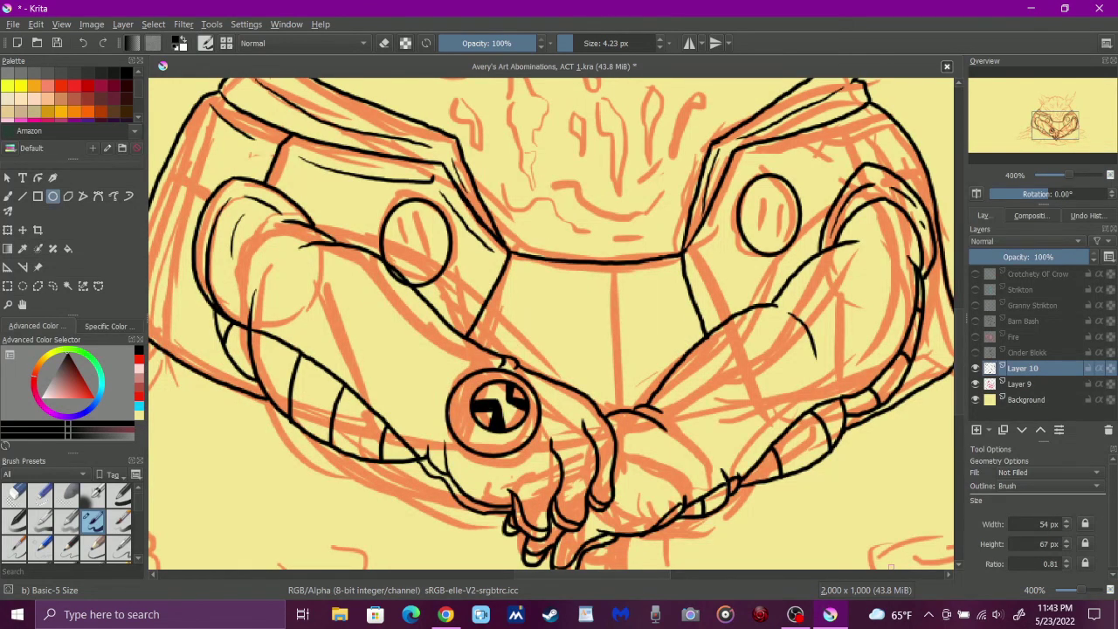
pyautogui.hscroll(1, 157, 211)
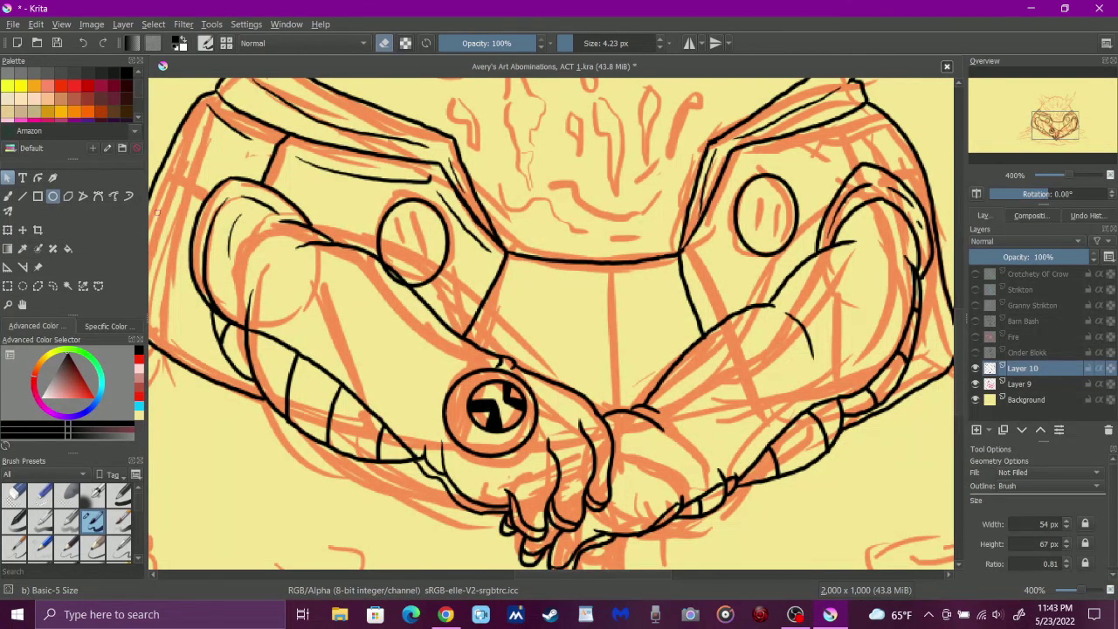